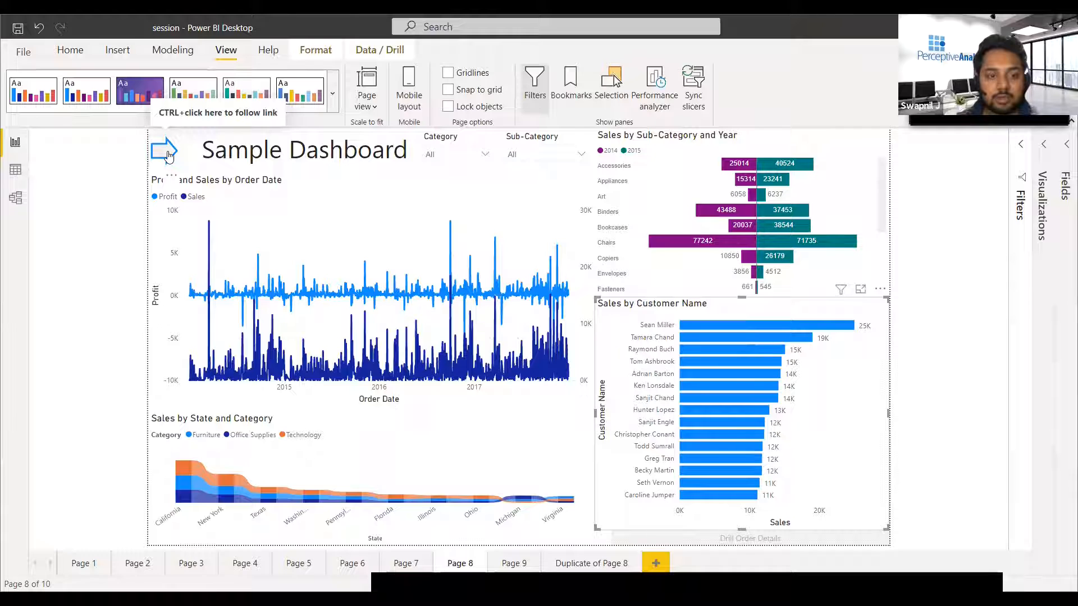
# Step: Open the slide-out filter panel, restrict City to Aberdeen, Abilene, Albuquerque, Allen and Allentown, and close the panel
pyautogui.keyDown('ctrl'); pyautogui.click(169, 156); pyautogui.keyUp('ctrl')
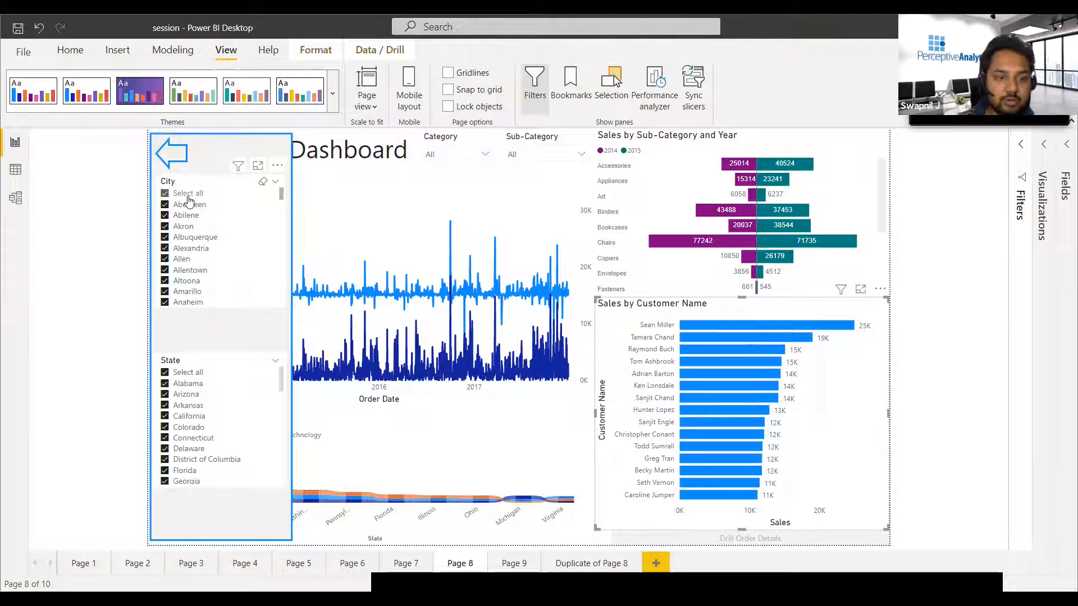
pyautogui.click(189, 199)
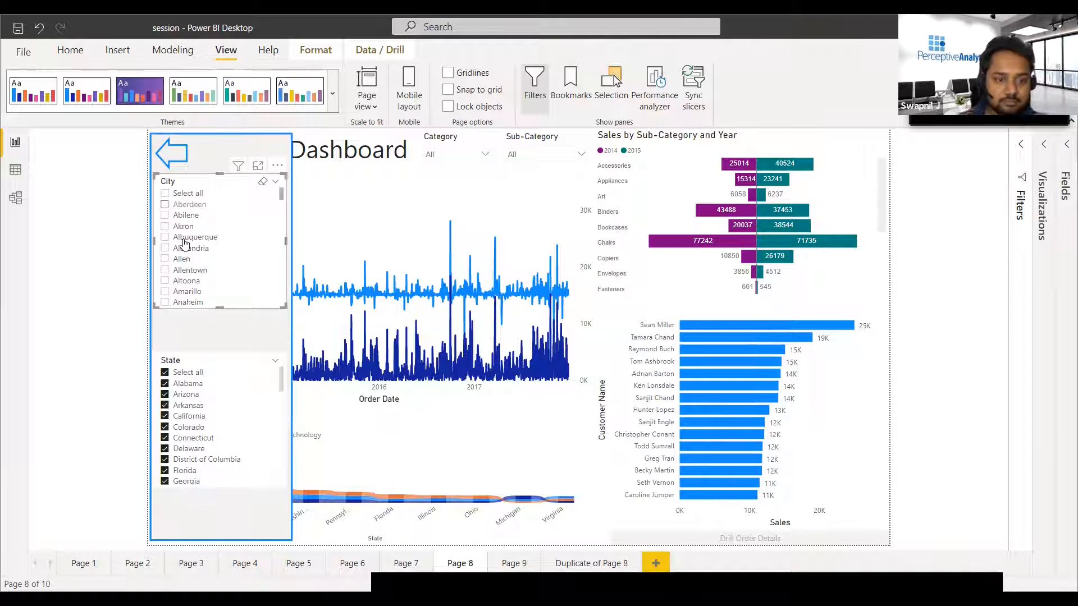
pyautogui.click(176, 216)
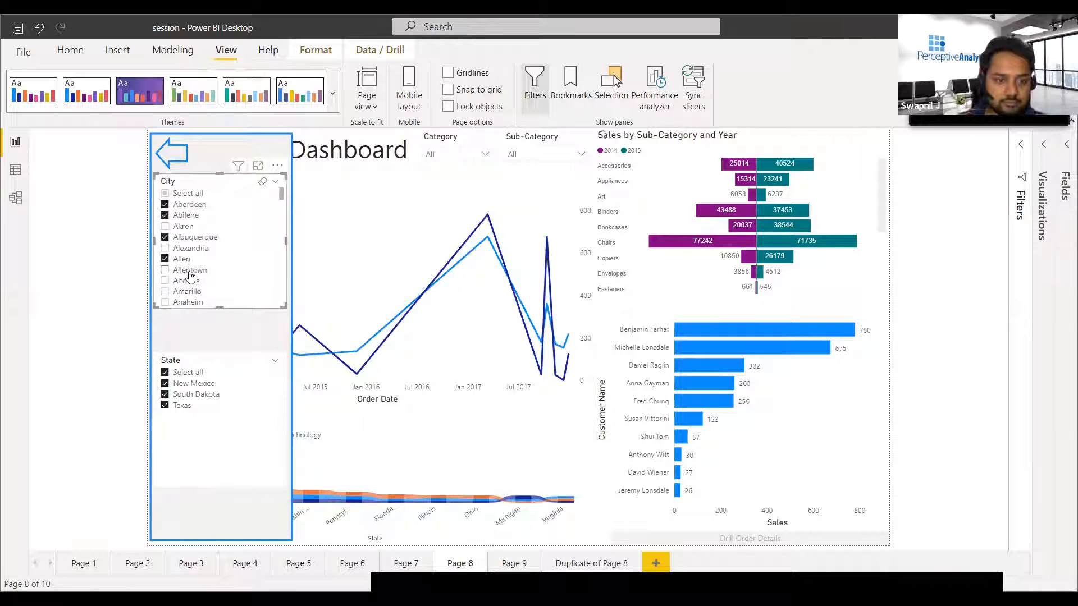
pyautogui.click(190, 270)
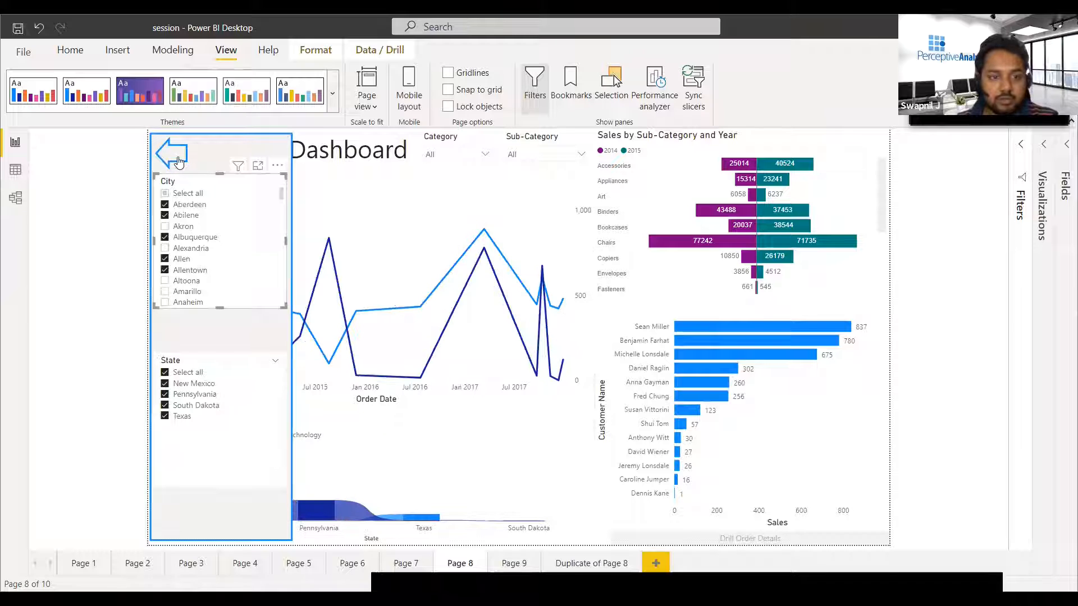
pyautogui.click(178, 163)
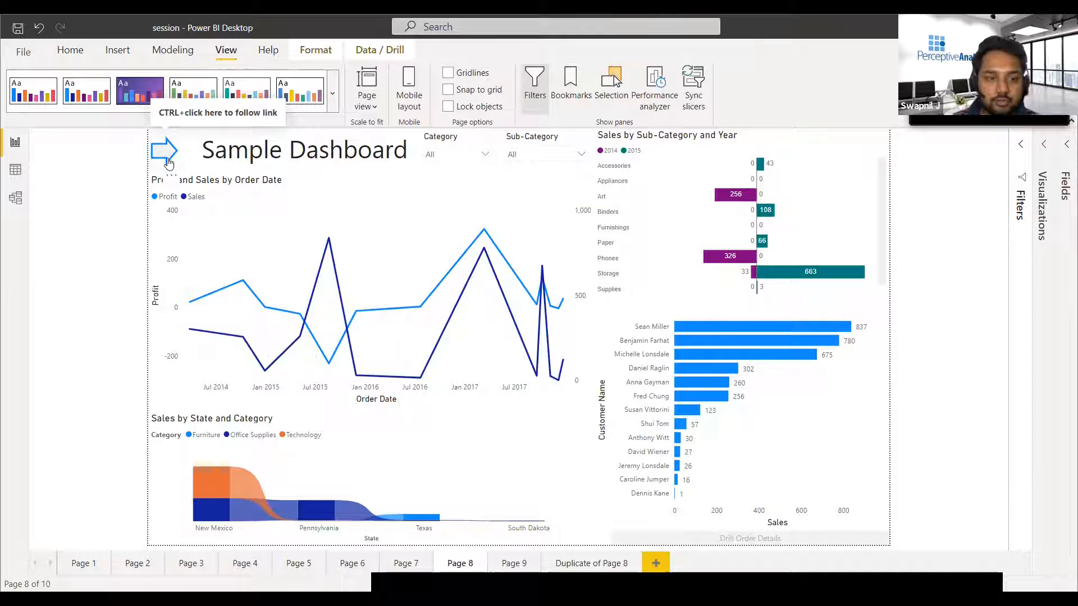
# Step: Reopen the slide-out filter panel, reselect all cities in the City slicer, and close the panel
pyautogui.click(189, 166)
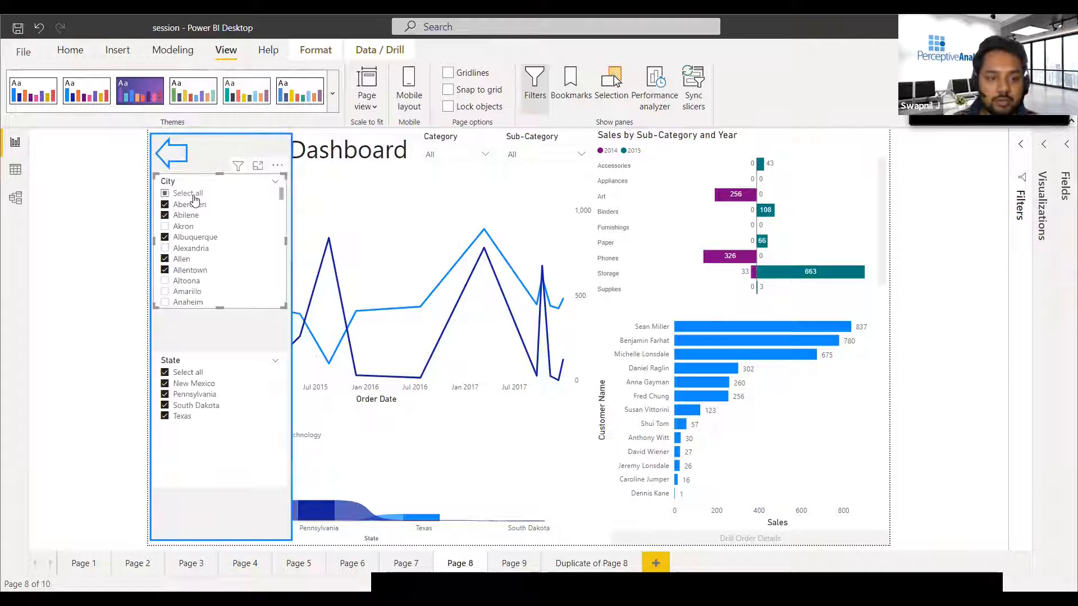
pyautogui.click(193, 195)
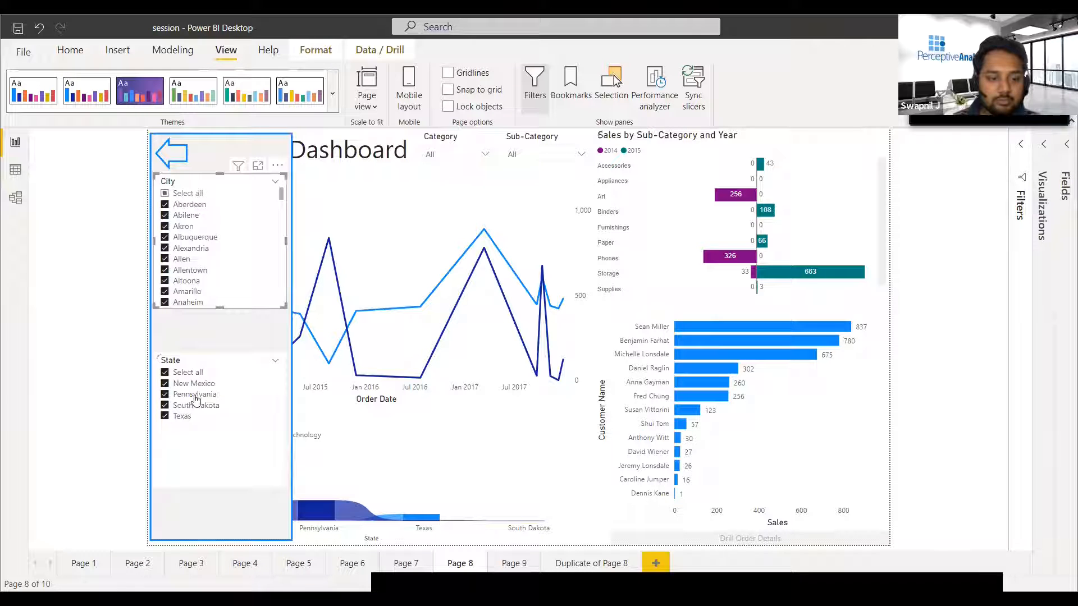
pyautogui.keyDown('ctrl'); pyautogui.click(174, 158); pyautogui.keyUp('ctrl')
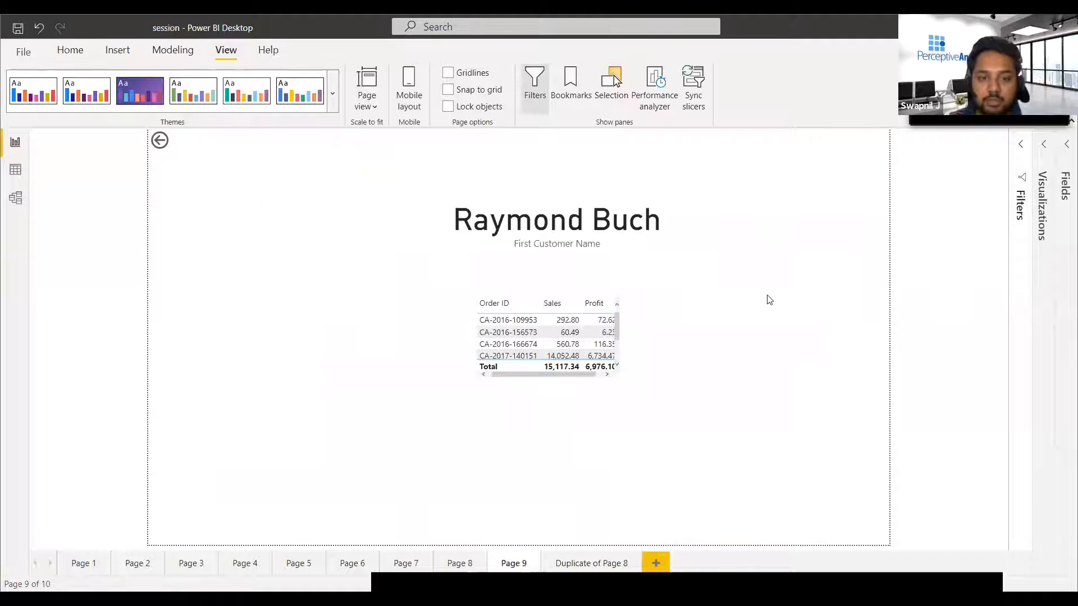
# Step: Enlarge the order table on the customer detail page to fit all its rows, and return to the Sample Dashboard page
pyautogui.click(617, 362)
pyautogui.moveTo(620, 377); pyautogui.dragTo(645, 415)
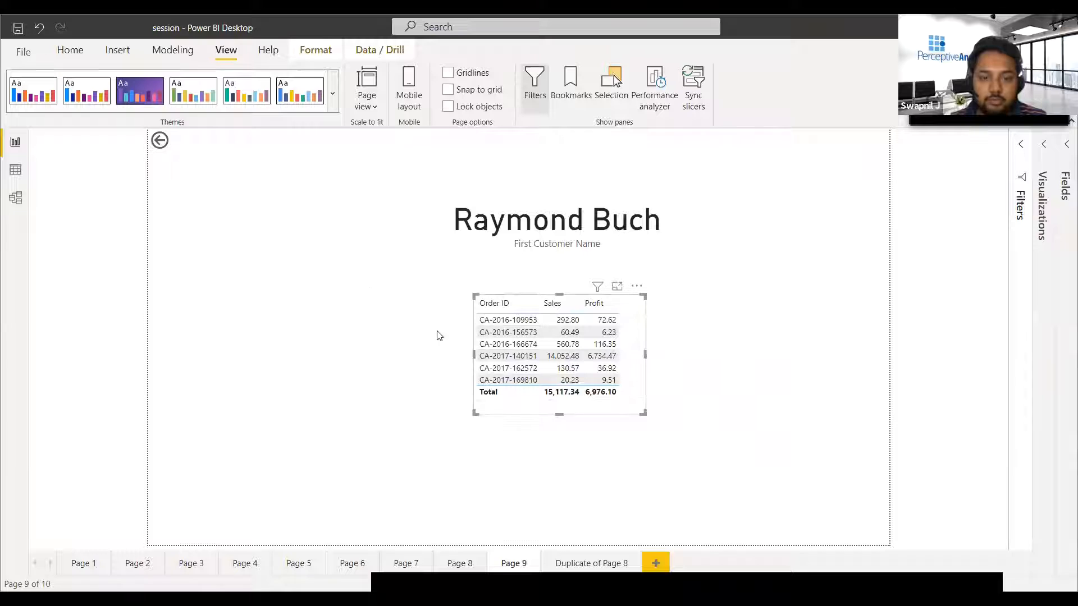
pyautogui.click(160, 142)
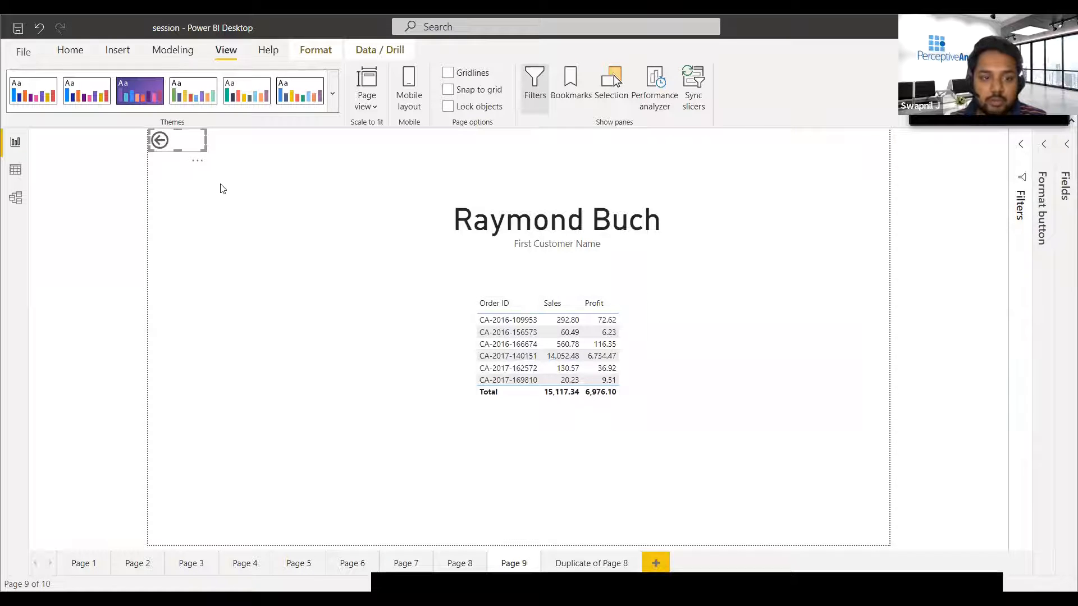
pyautogui.keyDown('ctrl'); pyautogui.click(167, 147); pyautogui.keyUp('ctrl')
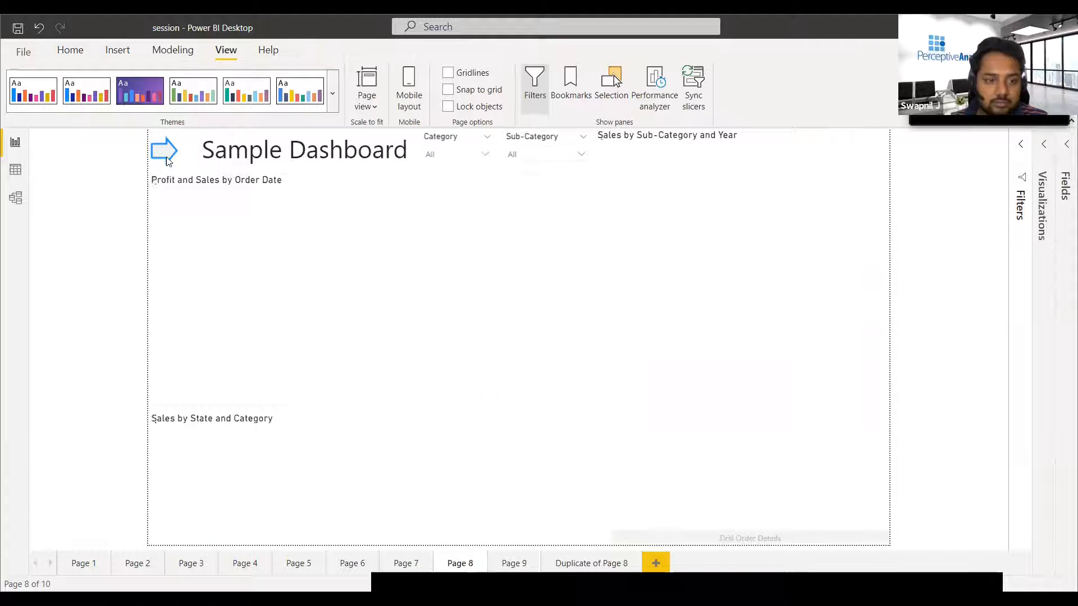
pyautogui.click(459, 234)
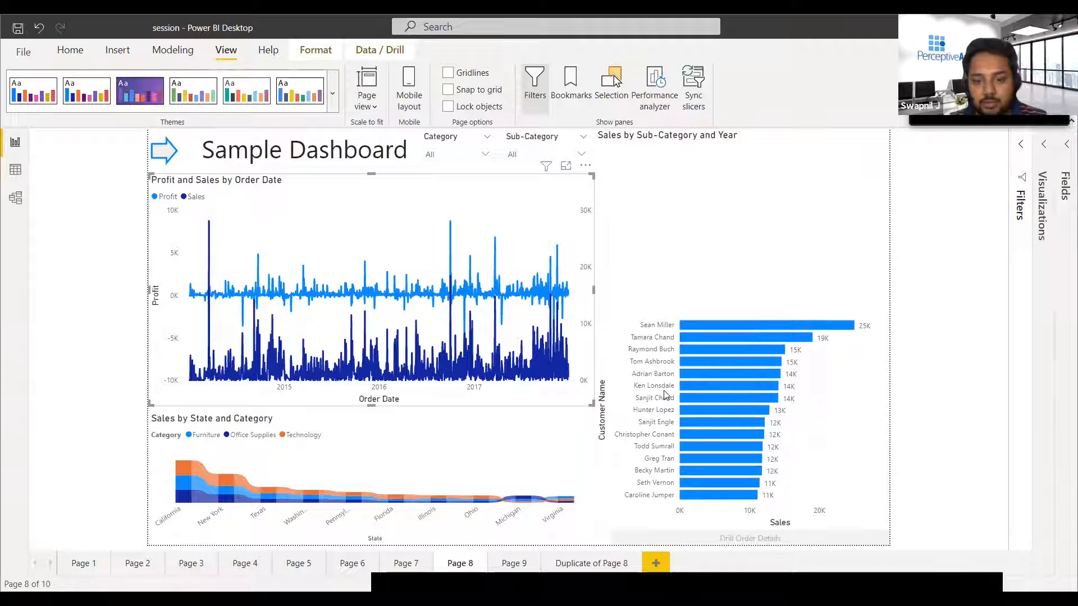
# Step: Drill through to the order details of the seventh customer in the sales-by-customer chart, and go back to the dashboard
pyautogui.moveTo(672, 399)
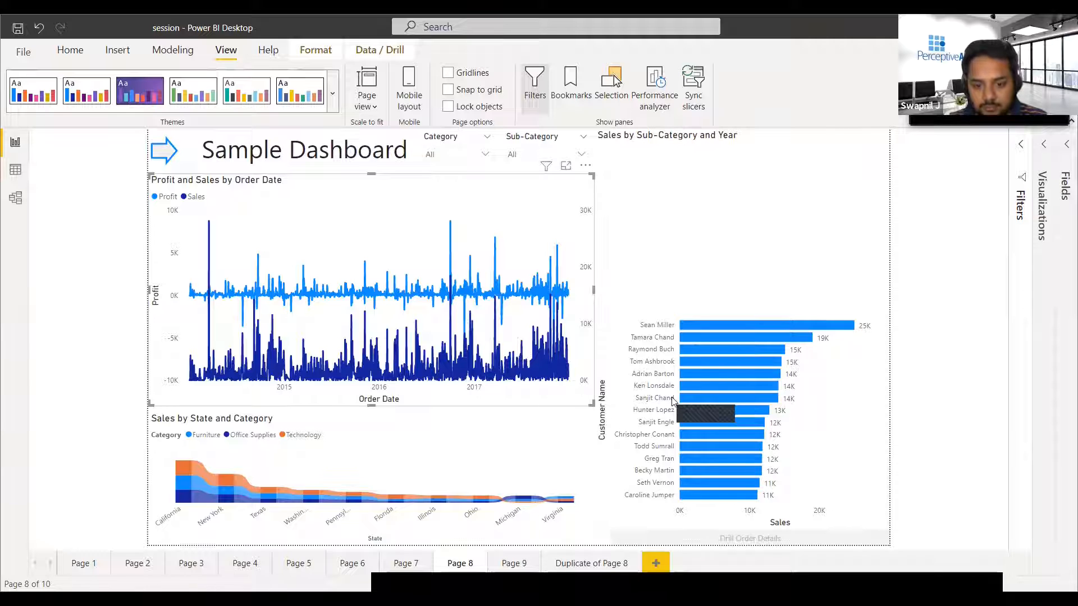
pyautogui.click(676, 398)
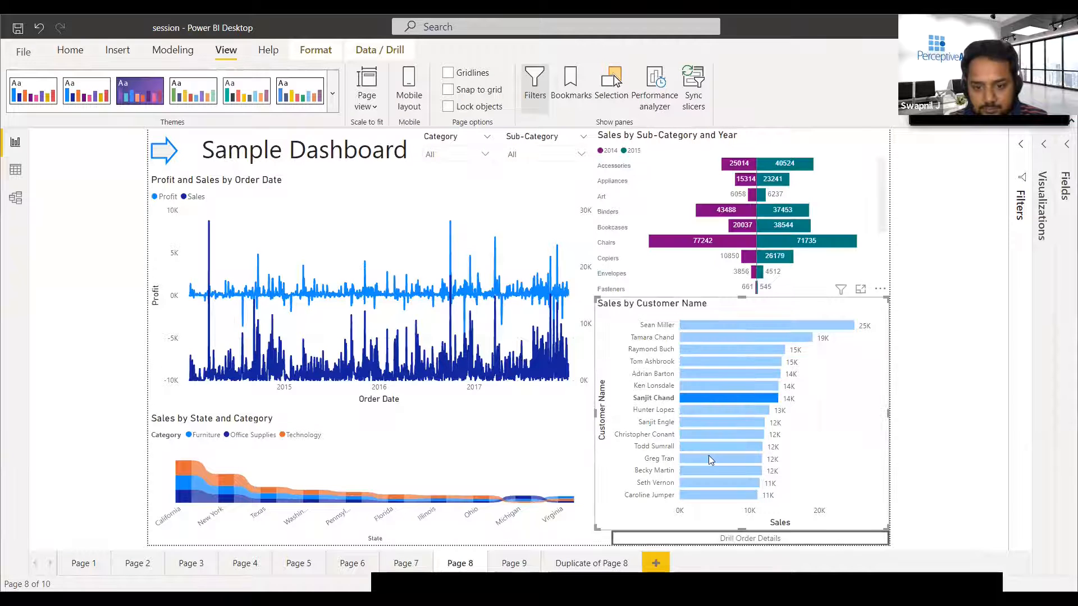
pyautogui.click(732, 540)
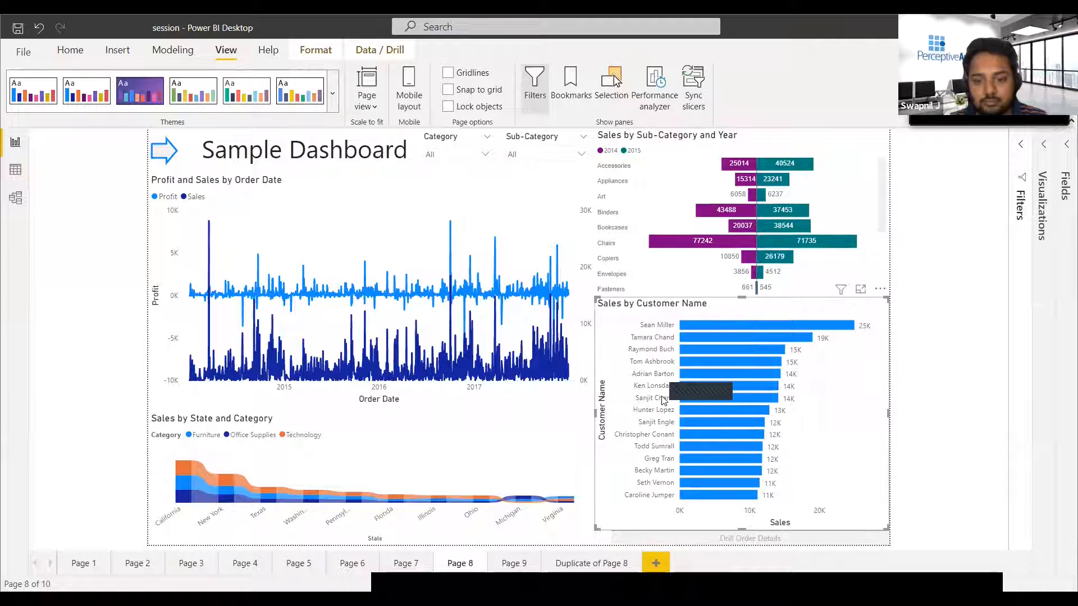
pyautogui.click(705, 396)
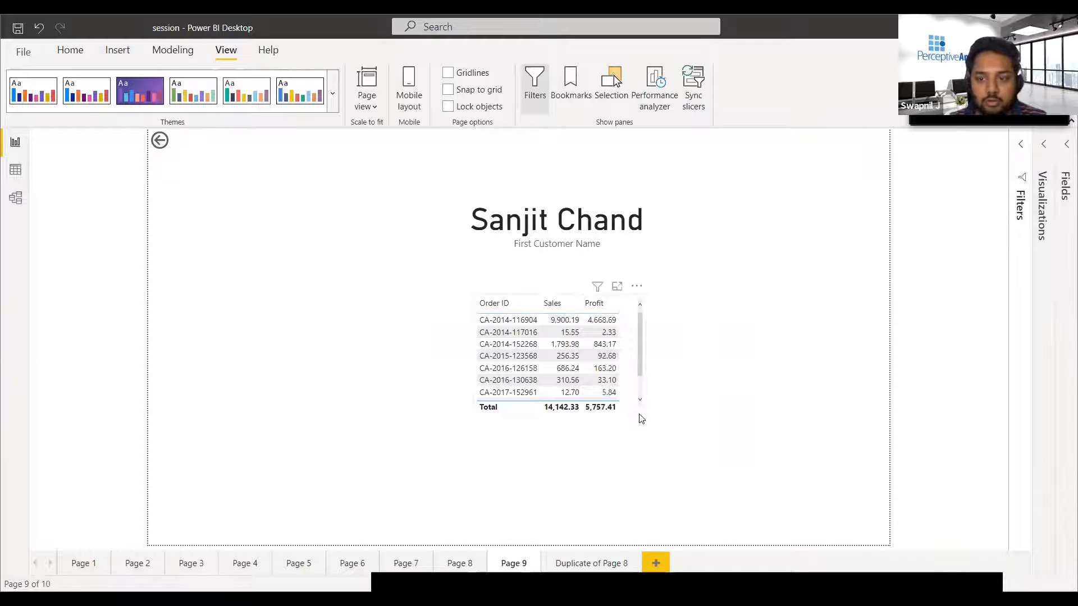
pyautogui.keyDown('ctrl'); pyautogui.click(160, 143); pyautogui.keyUp('ctrl')
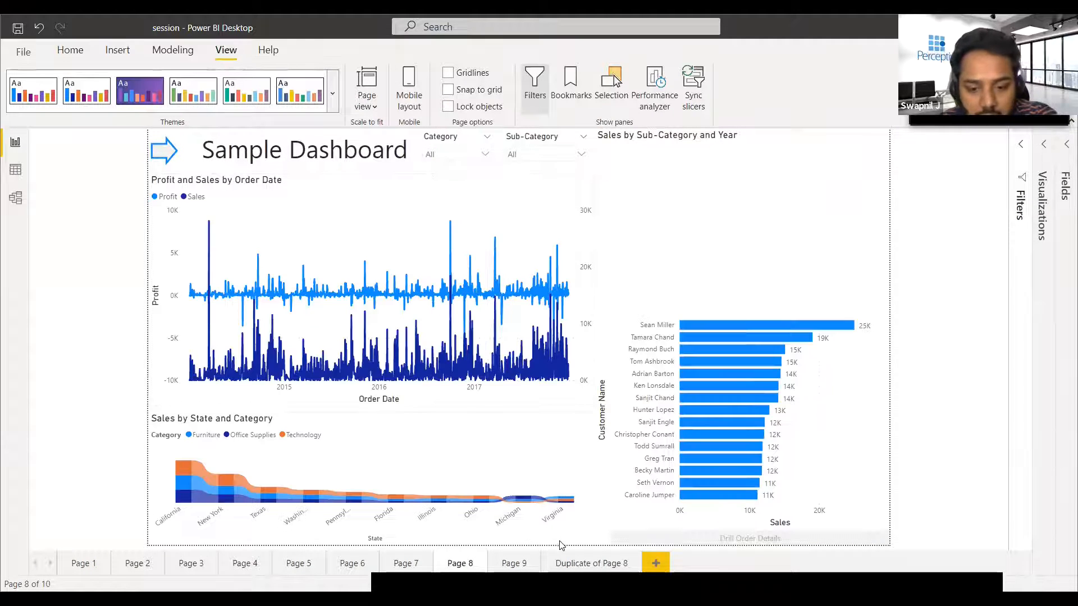
# Step: Insert an arrow shape on the Duplicate of Page 8 report page and shrink it to a small icon
pyautogui.click(575, 565)
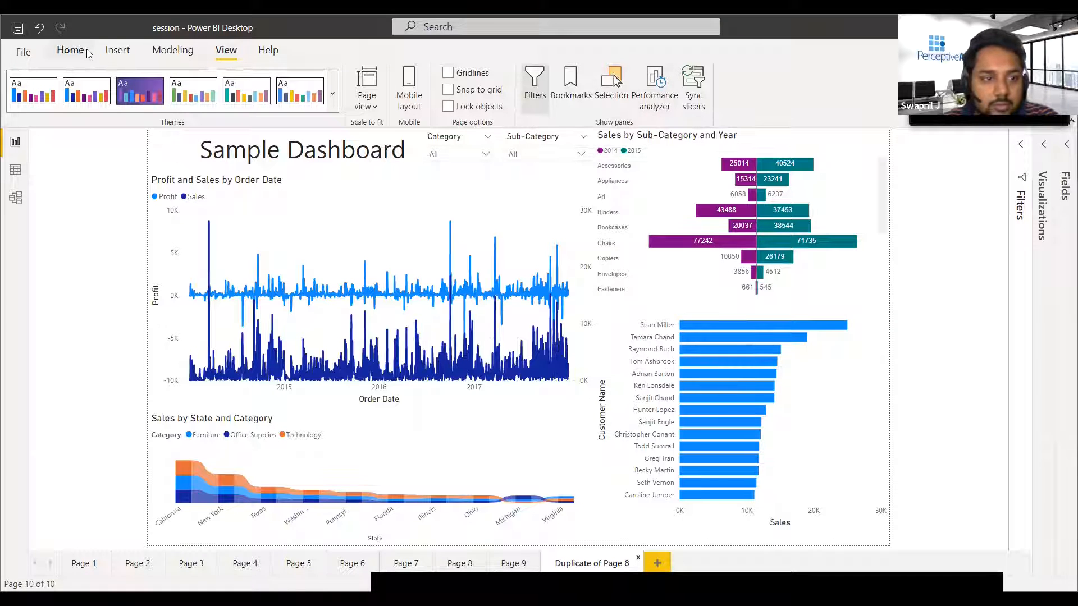
pyautogui.click(117, 50)
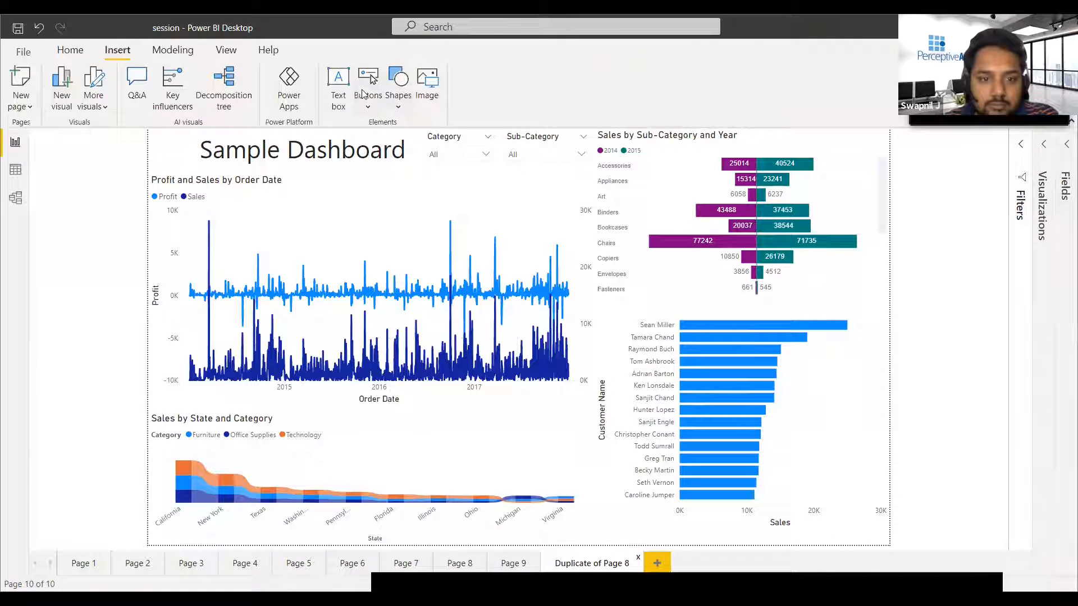
pyautogui.click(396, 101)
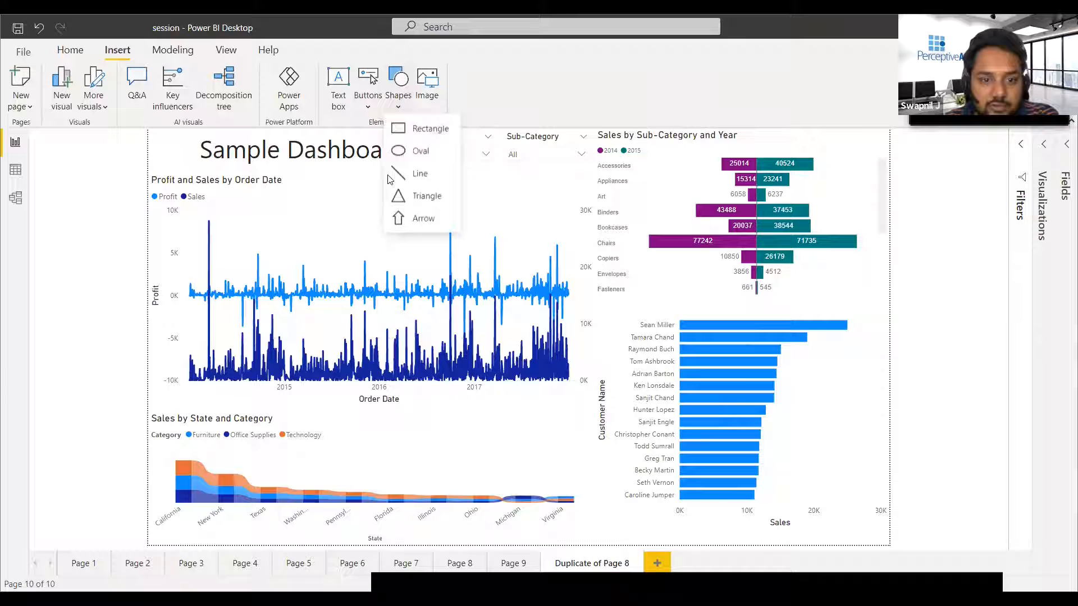
pyautogui.click(420, 220)
pyautogui.moveTo(377, 359); pyautogui.dragTo(251, 230)
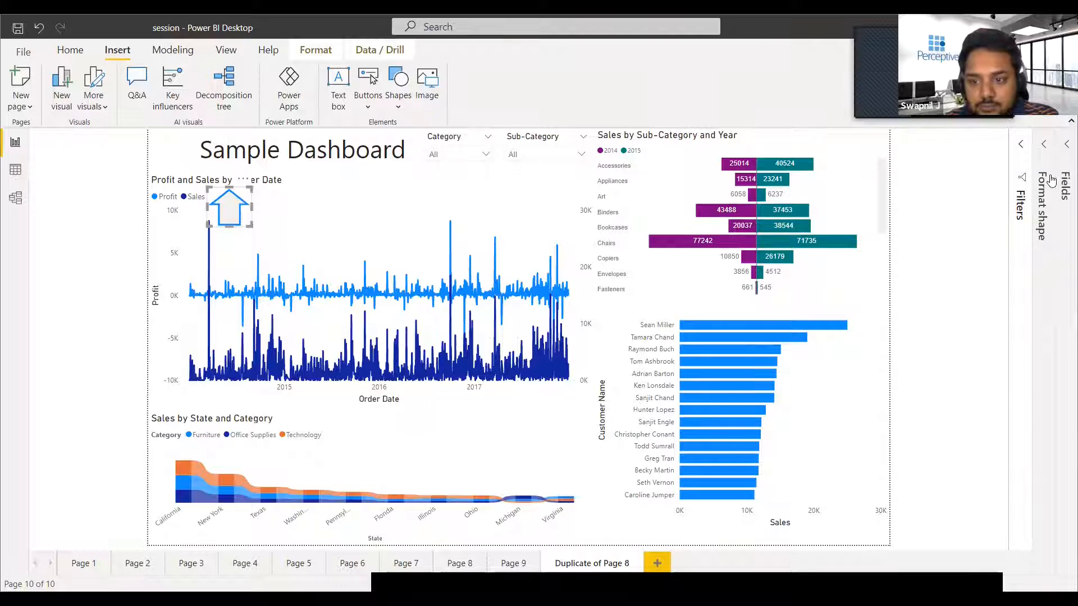
# Step: Rotate the arrow to 90° and place it, slightly smaller, directly before the Sample Dashboard title
pyautogui.click(1047, 146)
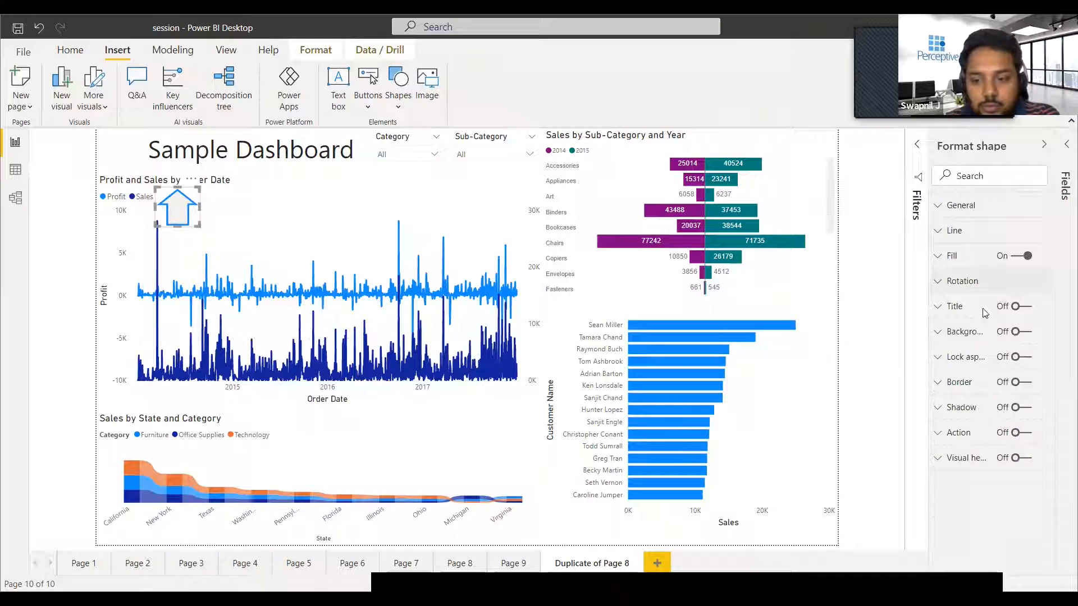
pyautogui.click(980, 281)
pyautogui.click(943, 325)
pyautogui.write('90')
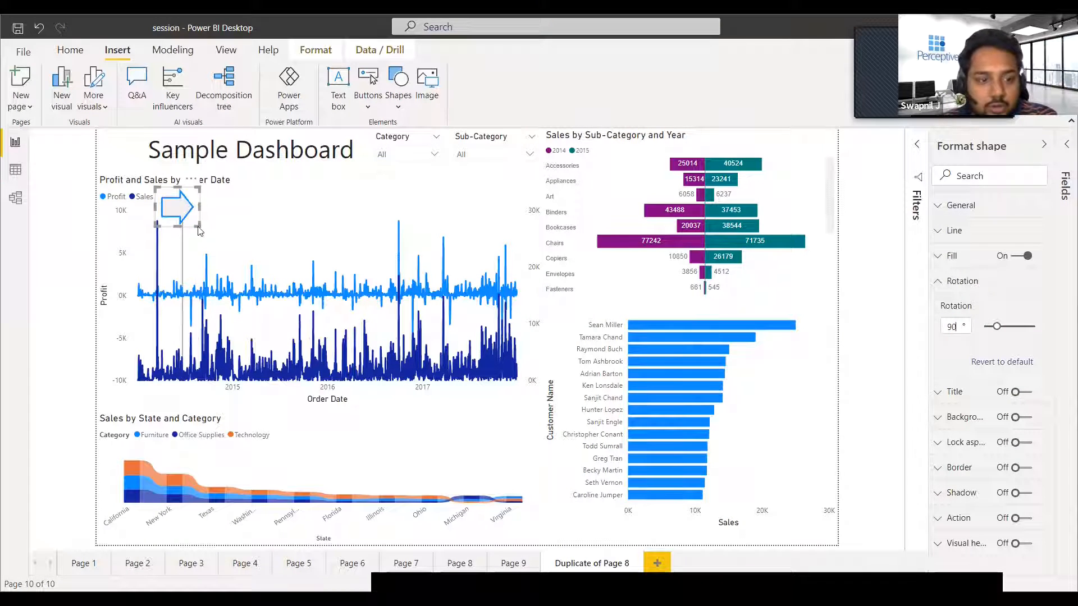
pyautogui.click(171, 201)
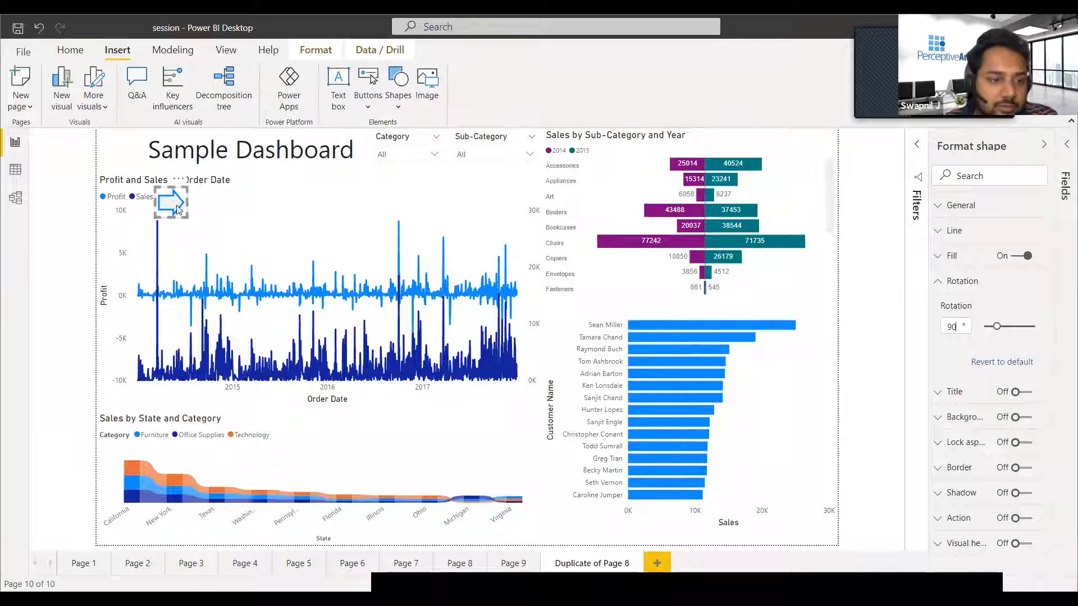
pyautogui.moveTo(159, 186); pyautogui.dragTo(110, 140)
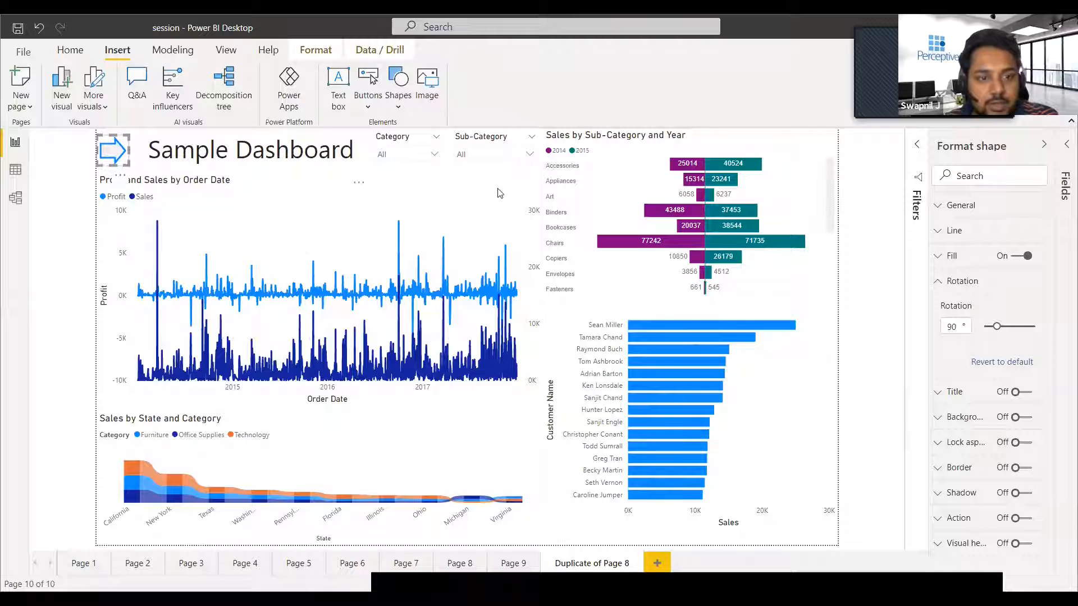
# Step: Insert a rectangle and shape it into a narrow full-height panel along the left edge of the report page
pyautogui.click(403, 103)
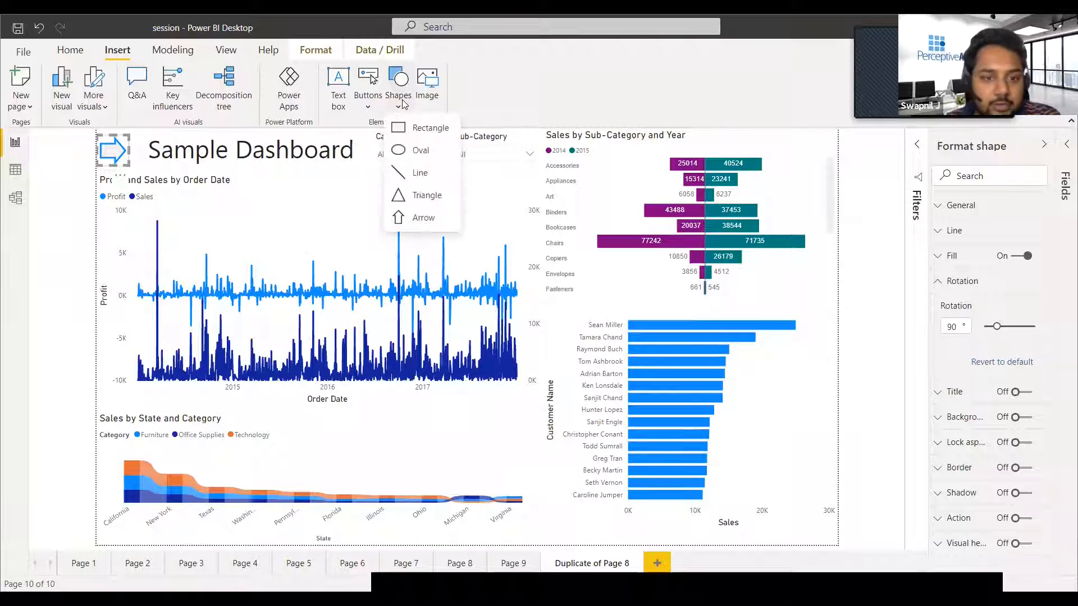
pyautogui.click(429, 130)
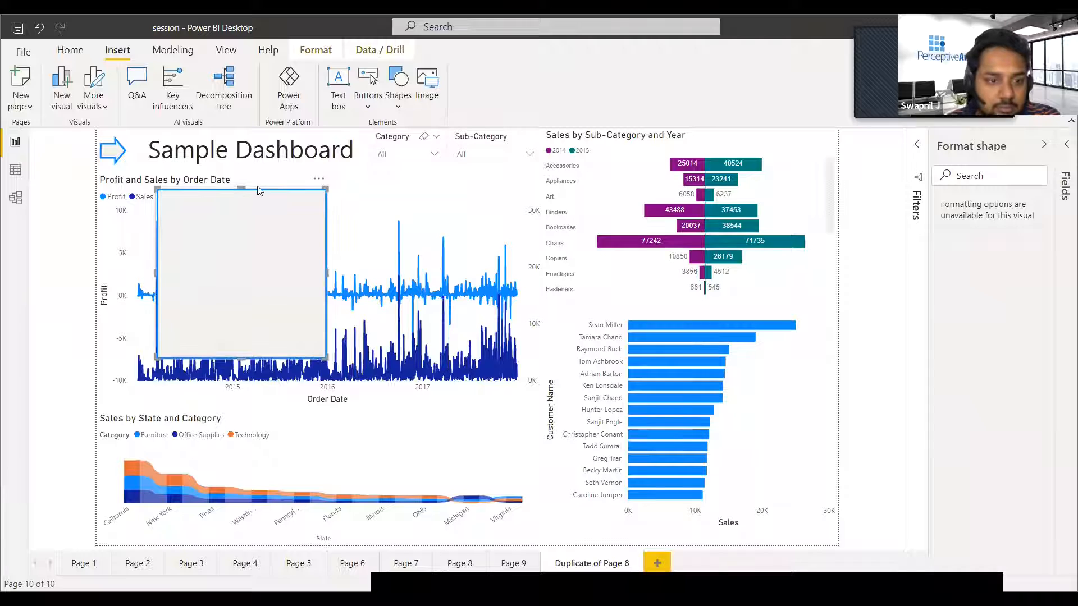
pyautogui.moveTo(194, 197); pyautogui.dragTo(136, 119)
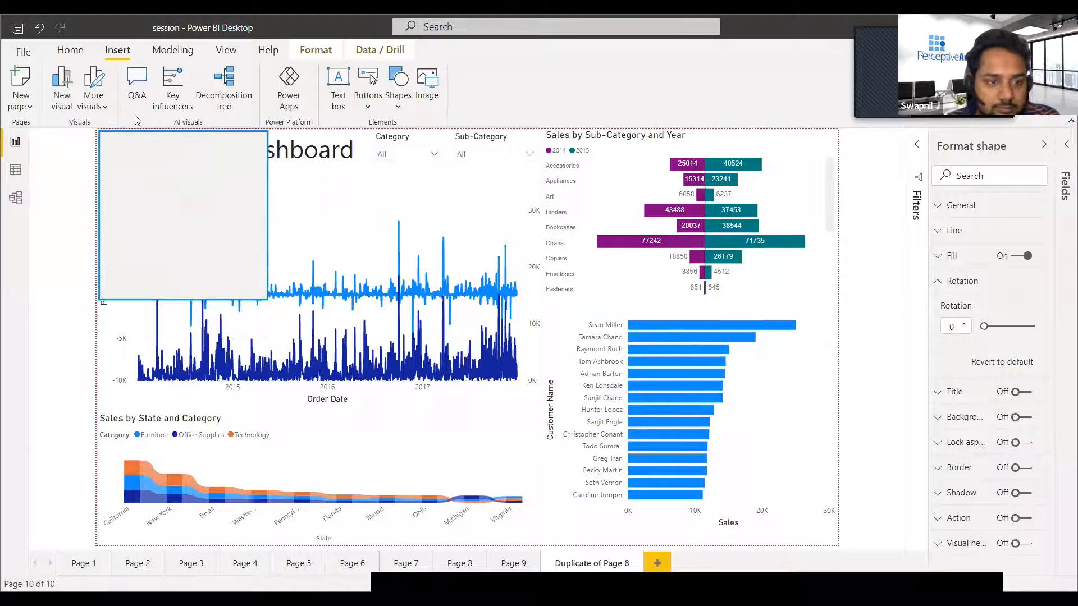
pyautogui.moveTo(267, 299); pyautogui.dragTo(258, 552)
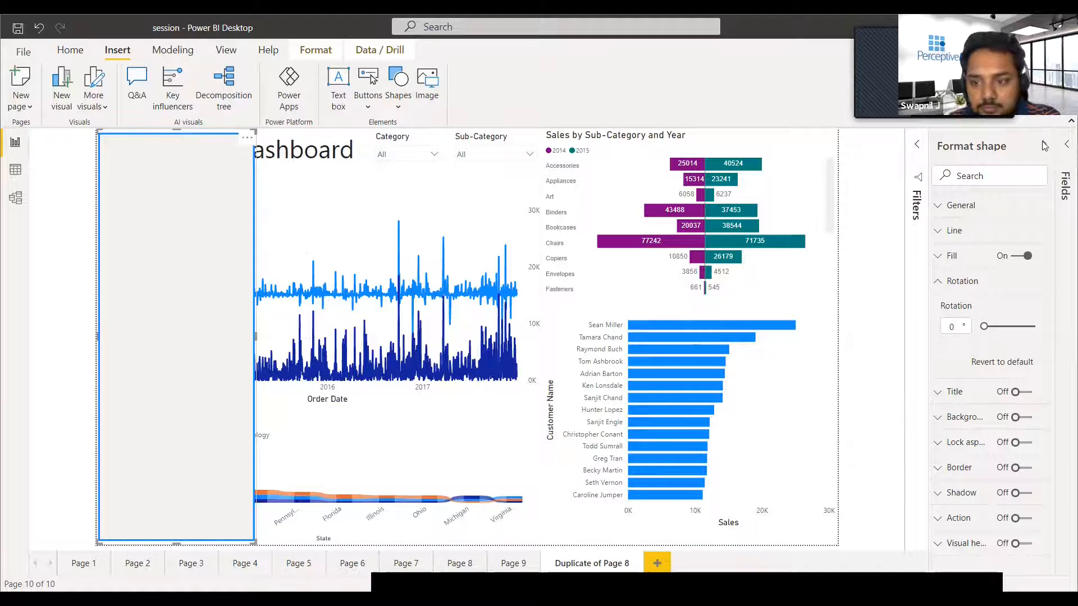
pyautogui.press('Escape')
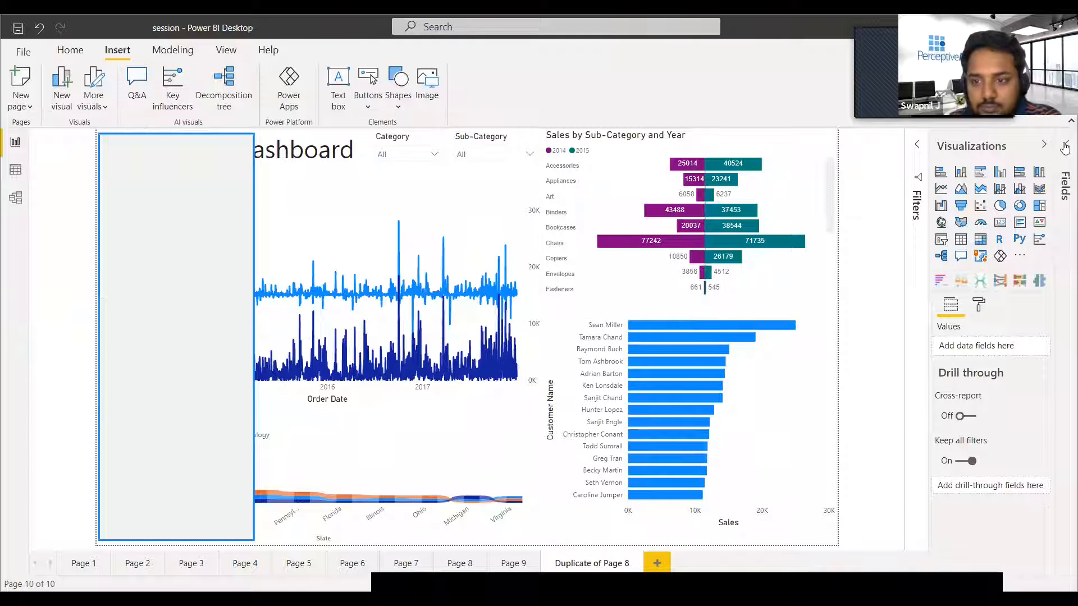
# Step: Add an empty slicer and fit it to the panel's width in the upper half of the rectangle
pyautogui.click(1065, 148)
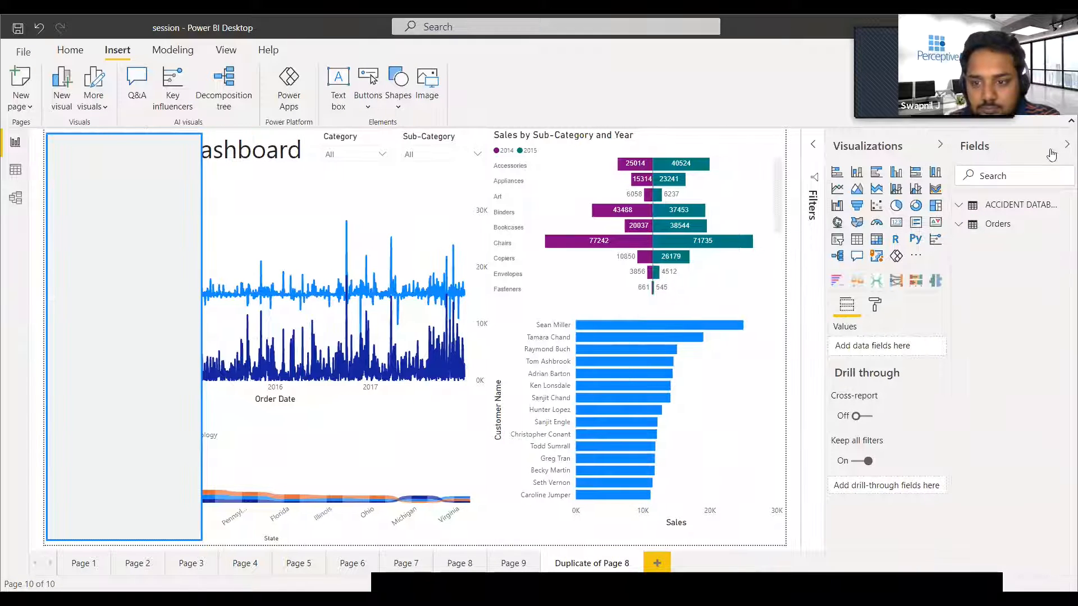
pyautogui.click(838, 240)
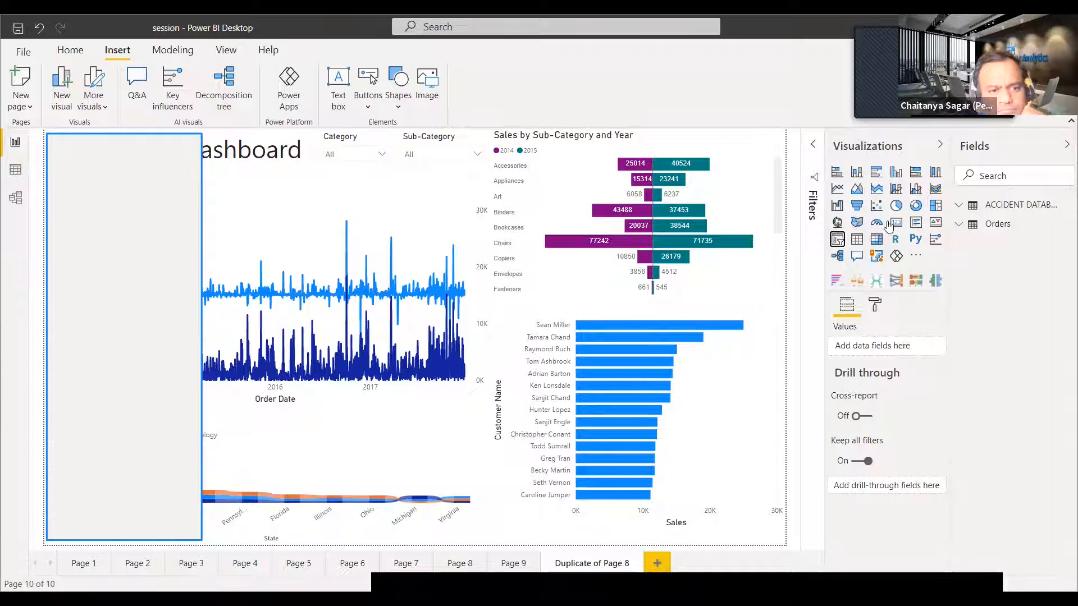
pyautogui.moveTo(155, 203); pyautogui.dragTo(101, 198)
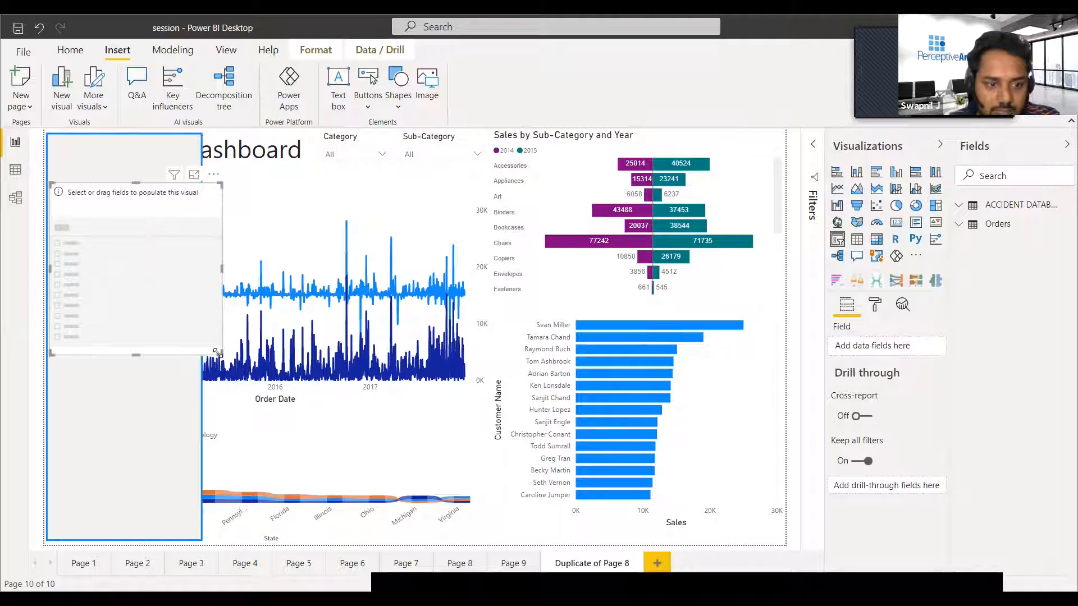
pyautogui.moveTo(216, 354); pyautogui.dragTo(192, 329)
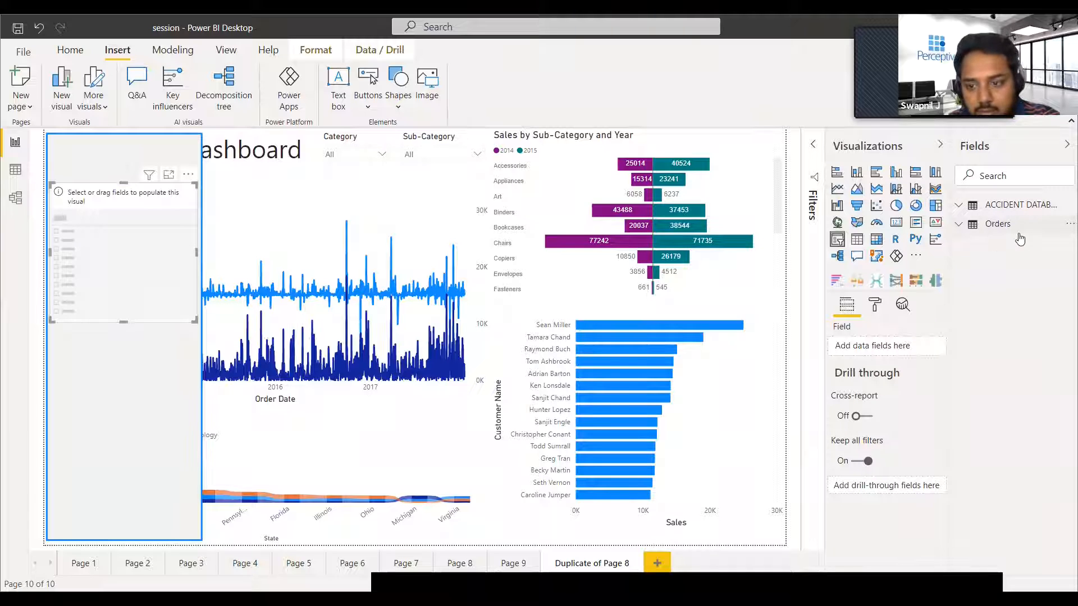
# Step: Populate the empty slicer on the filter panel with the State field from the Orders table
pyautogui.click(999, 225)
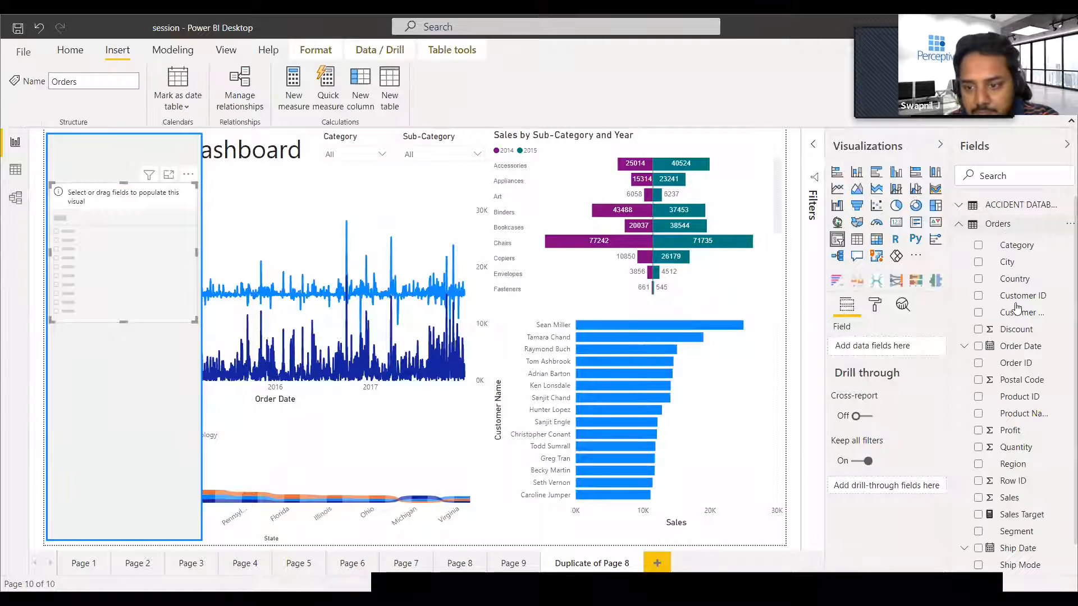
pyautogui.scroll(-2, 1007, 516)
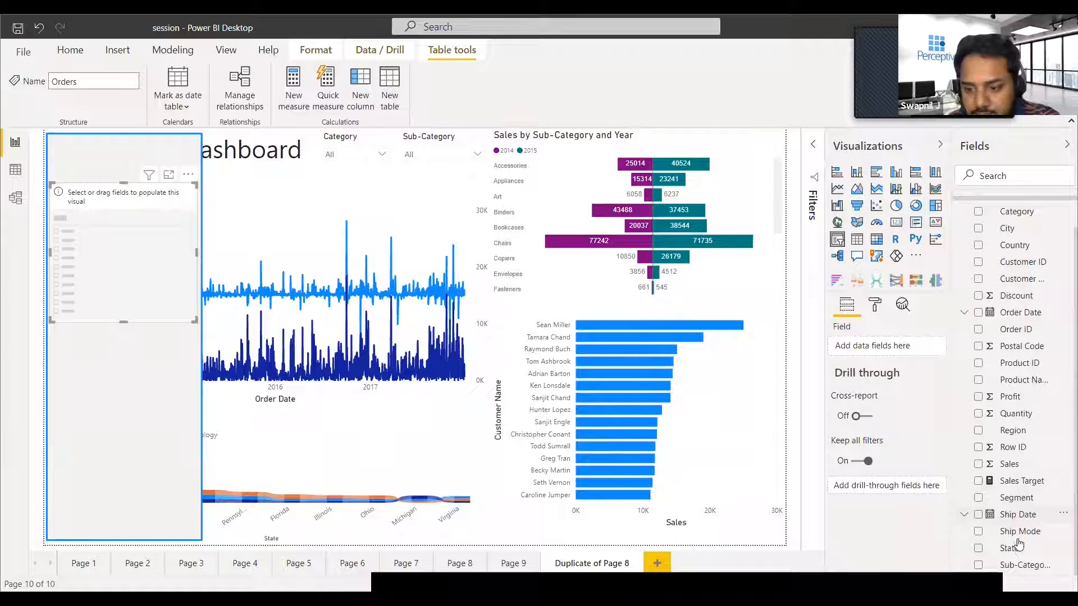
pyautogui.moveTo(926, 386); pyautogui.dragTo(890, 347)
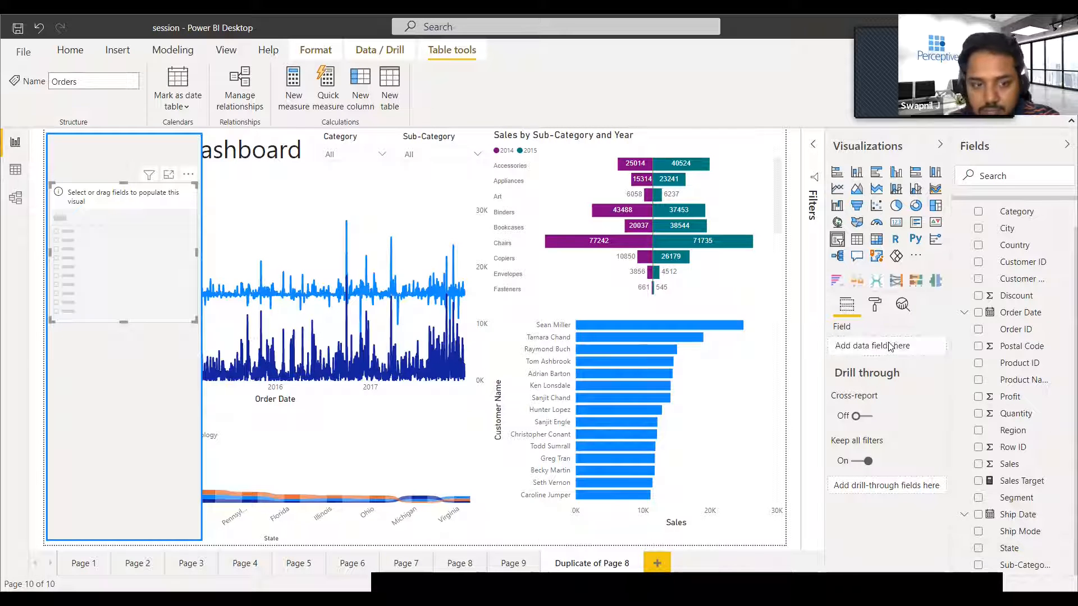
# Step: Turn off multi-select with CTRL and turn on the "Select all" option for the State slicer
pyautogui.click(874, 304)
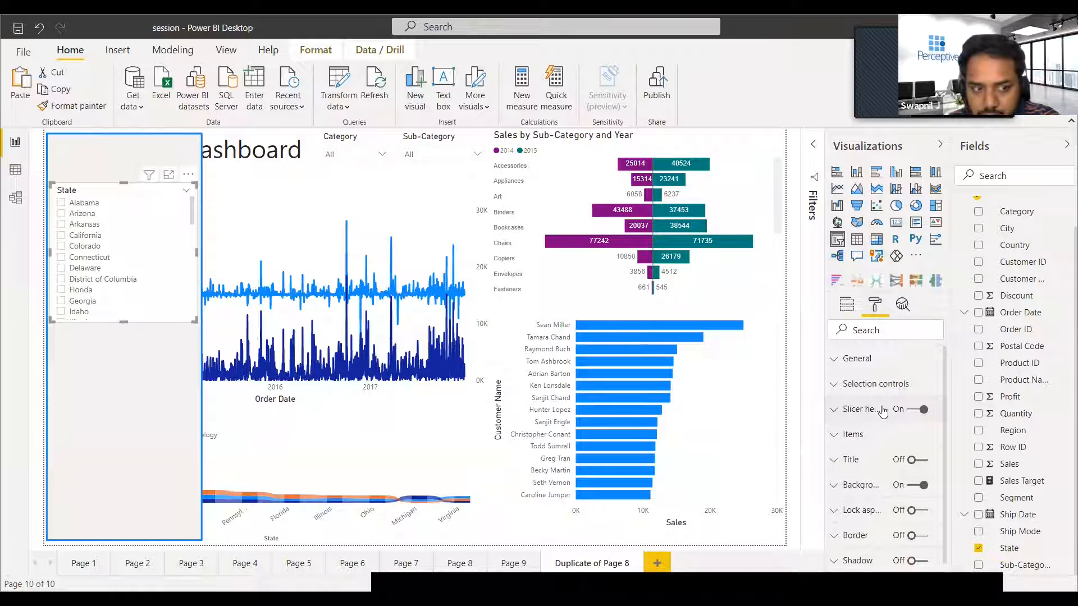
pyautogui.click(882, 412)
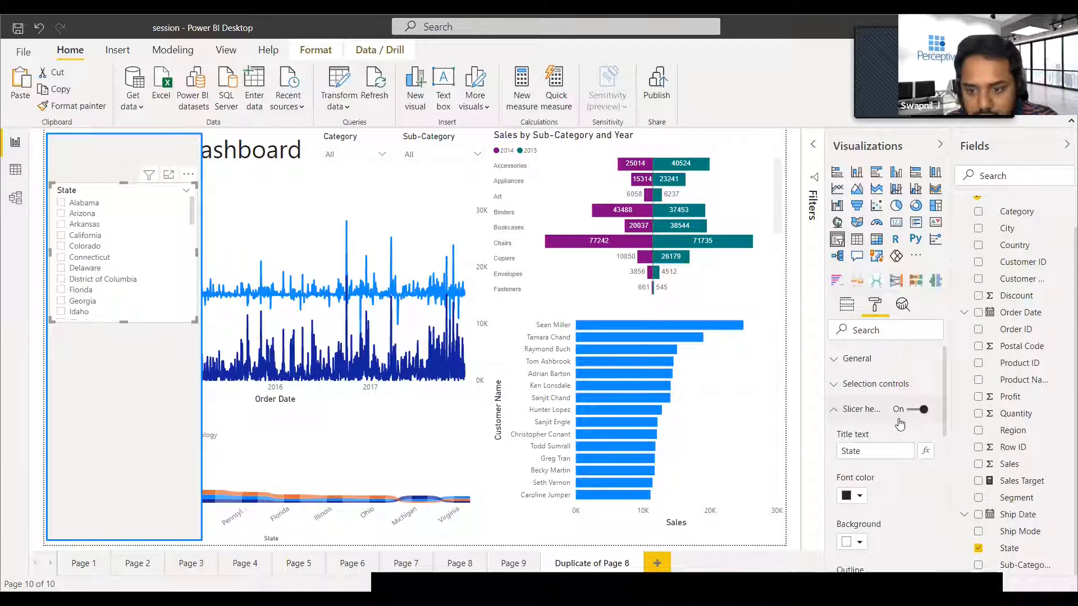
pyautogui.click(879, 386)
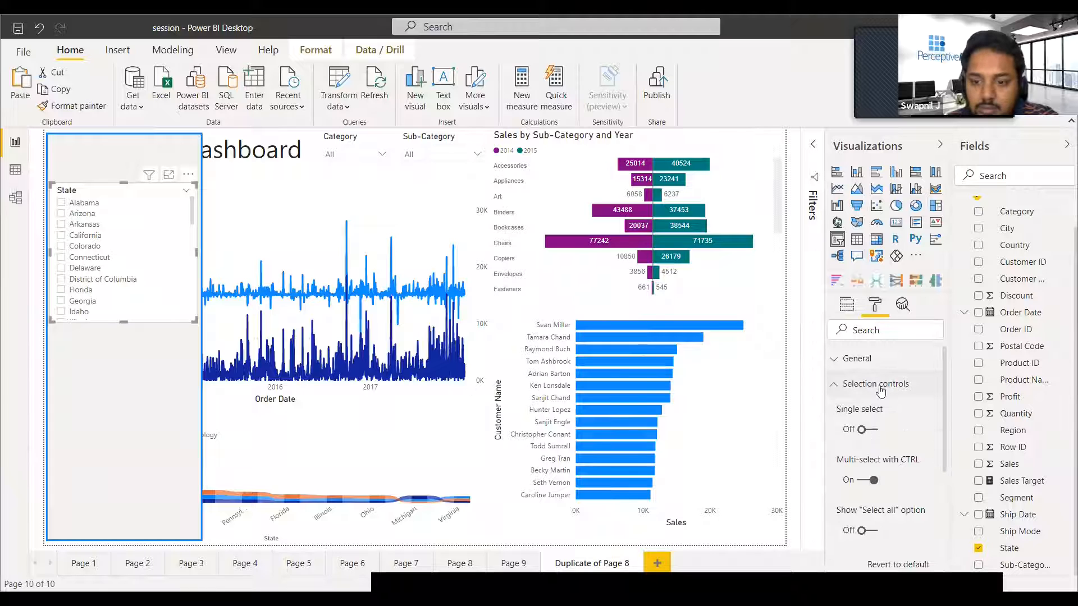
pyautogui.click(868, 480)
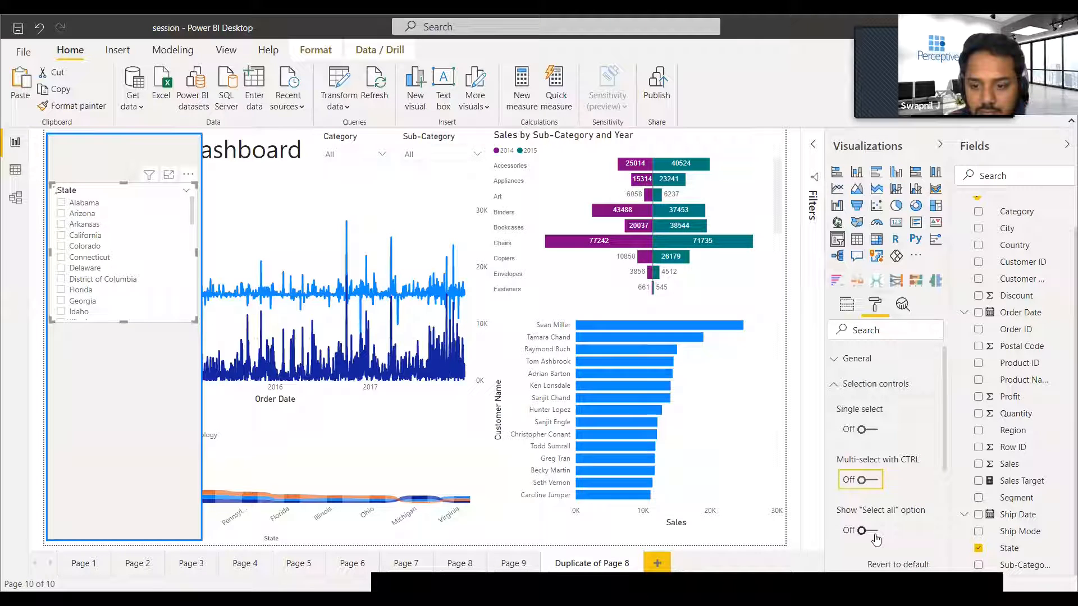
pyautogui.click(869, 530)
pyautogui.click(883, 531)
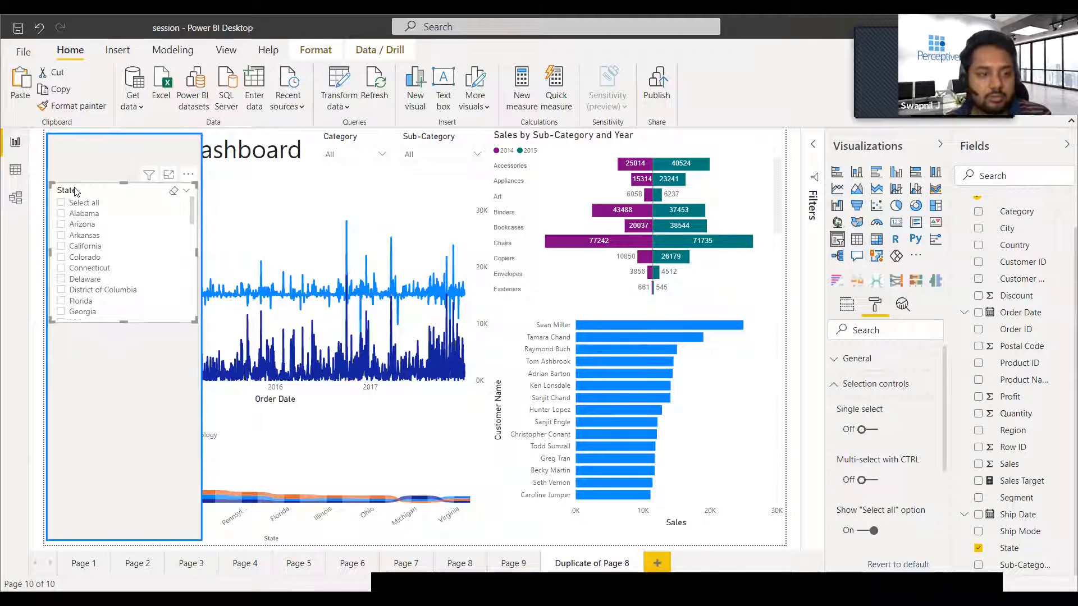
# Step: Duplicate the State slicer, place the copy directly below it on the panel, and replace its field with City
pyautogui.moveTo(76, 192); pyautogui.dragTo(83, 197)
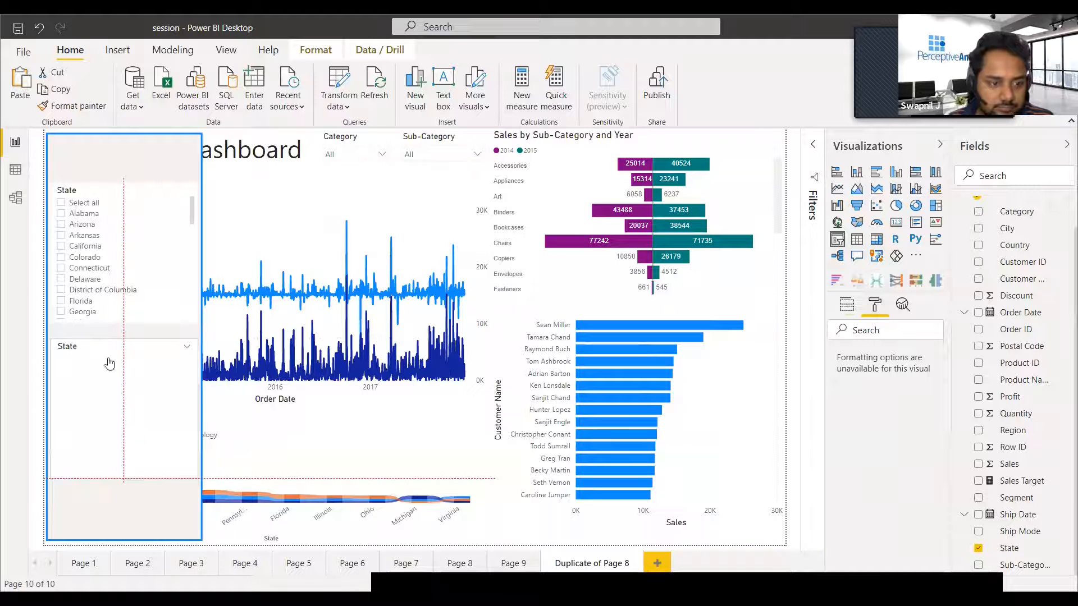
pyautogui.click(847, 306)
pyautogui.moveTo(909, 336); pyautogui.dragTo(986, 271)
pyautogui.moveTo(1020, 232); pyautogui.dragTo(897, 348)
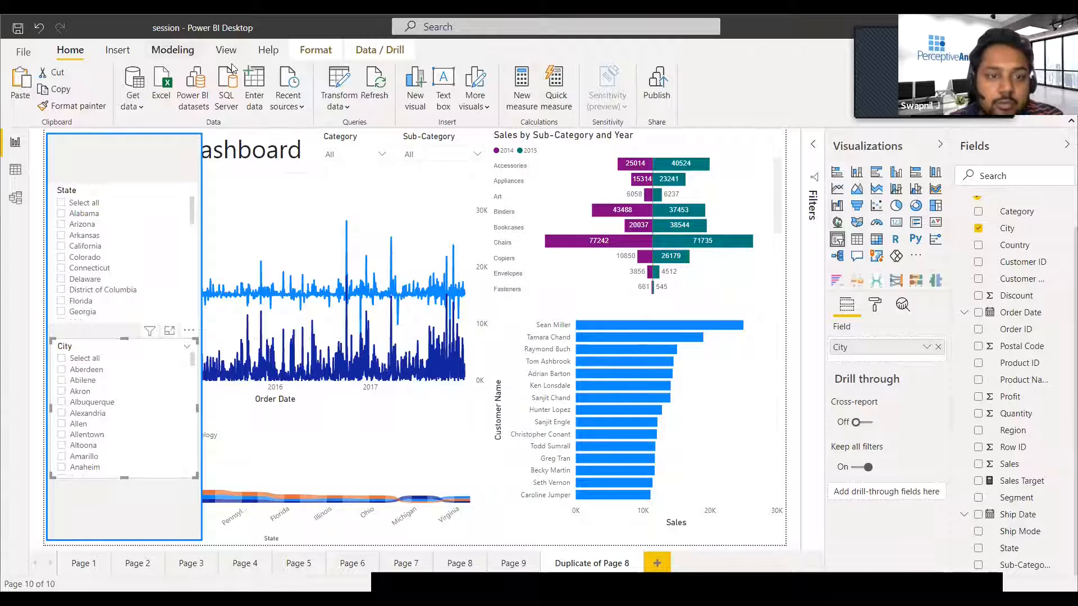
# Step: Insert a second arrow shape on the report page and shrink it to a small icon
pyautogui.click(118, 51)
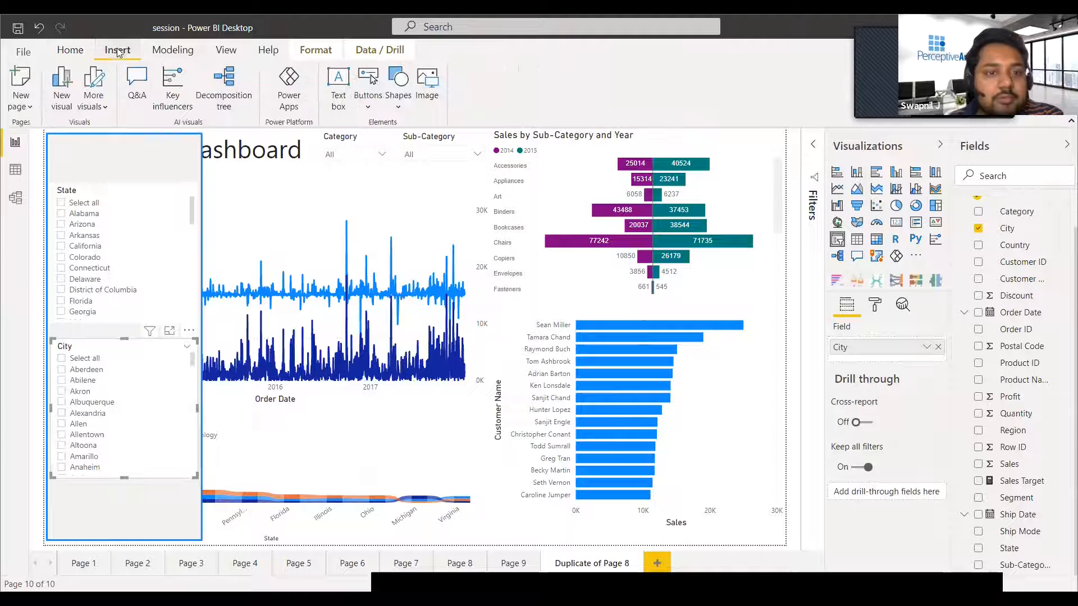
pyautogui.click(388, 101)
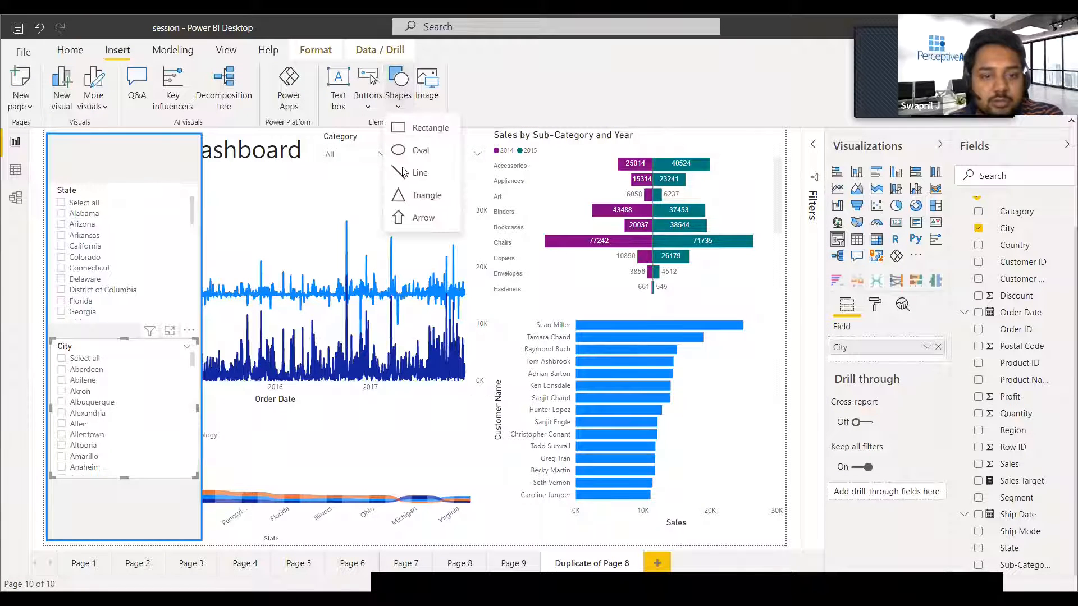
pyautogui.click(422, 219)
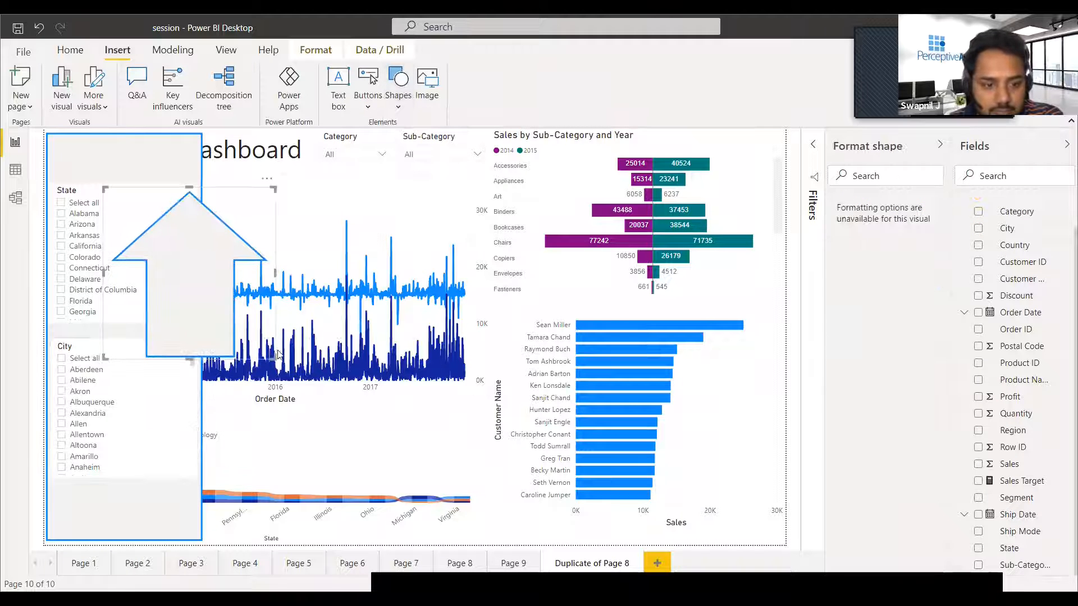
pyautogui.moveTo(275, 357); pyautogui.dragTo(147, 225)
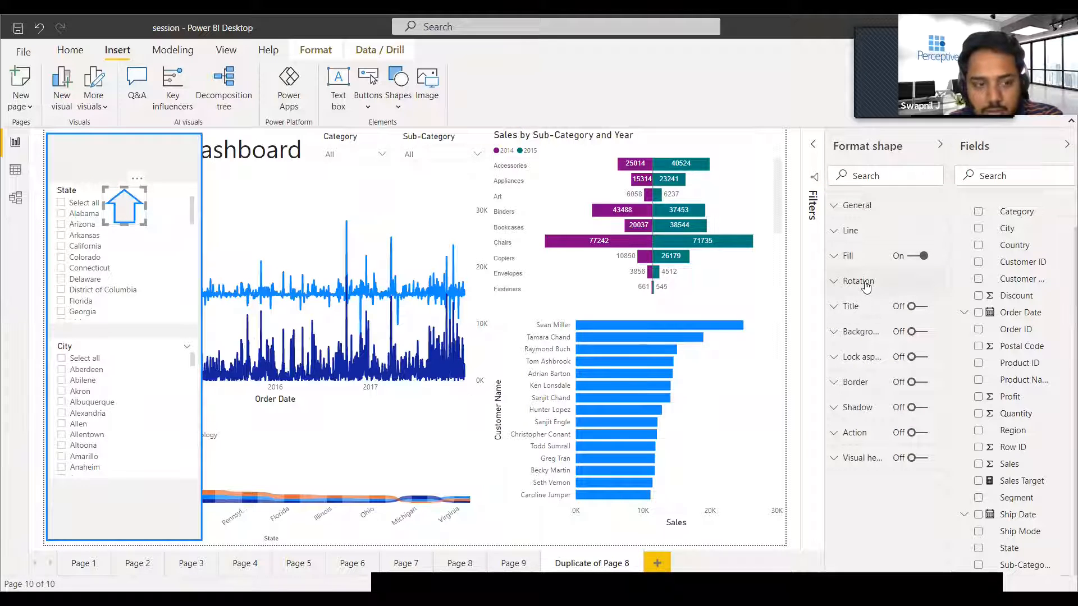
# Step: Rotate the new arrow to 270° and place it in the filter panel's upper-left corner, above the State slicer
pyautogui.click(864, 282)
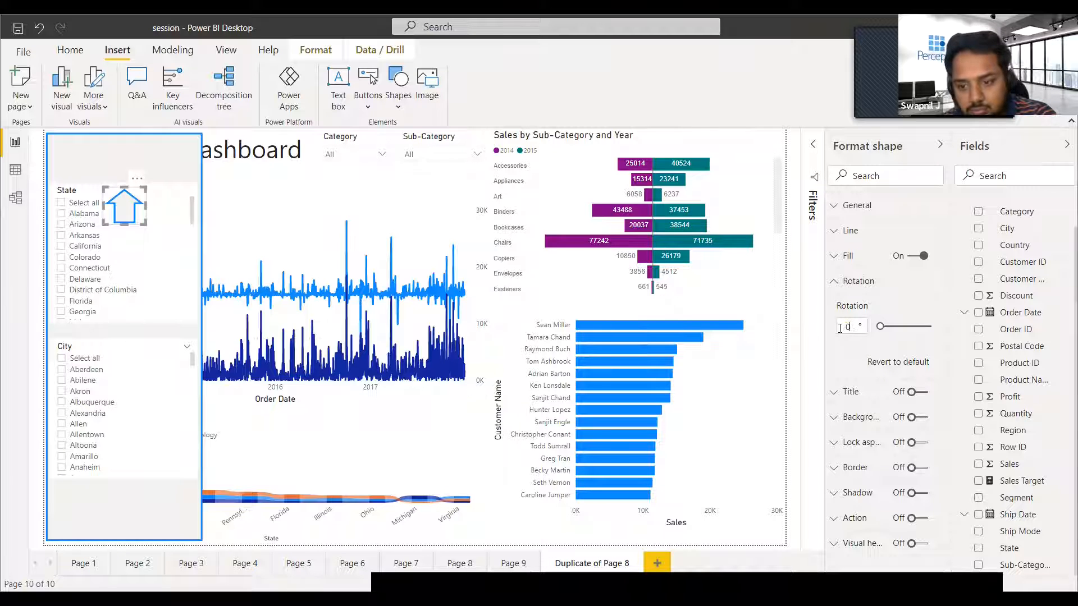
pyautogui.write('70')
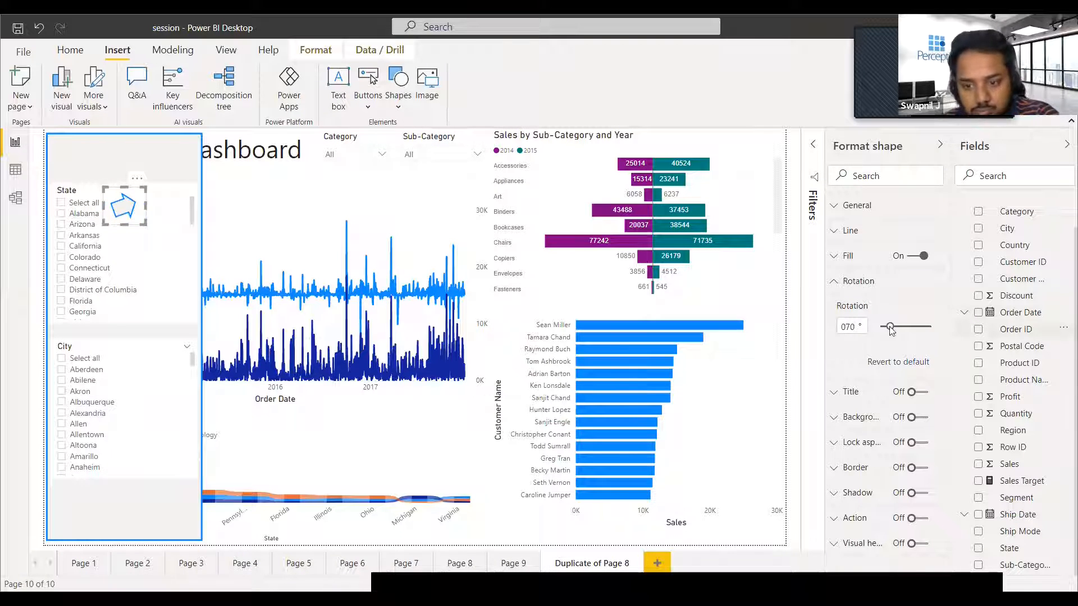
pyautogui.press('BackSpace')
pyautogui.press('BackSpace')
pyautogui.press('BackSpace')
pyautogui.write('0')
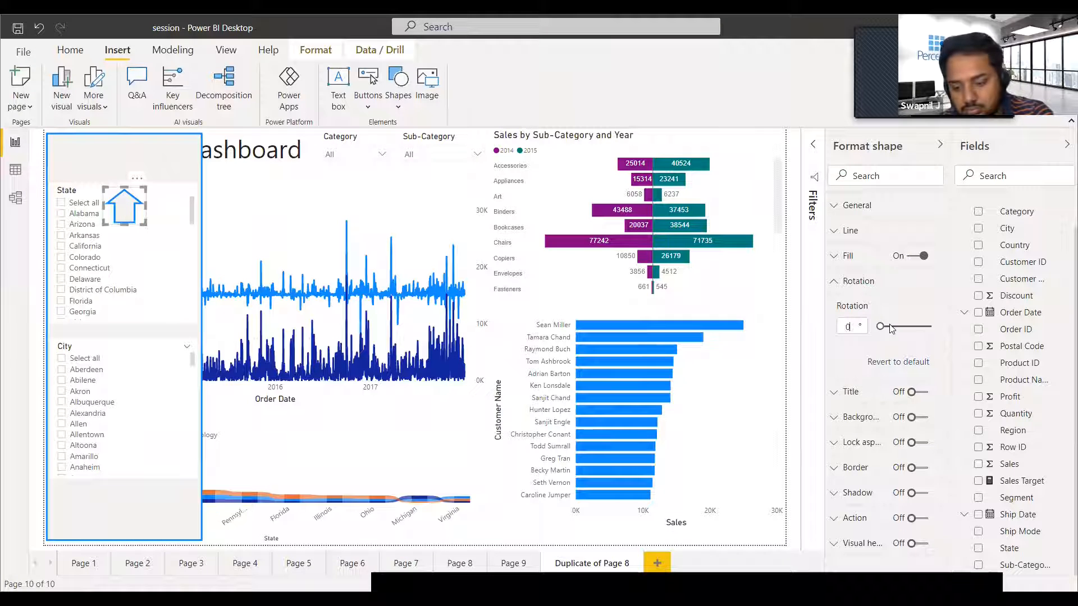
pyautogui.write('270')
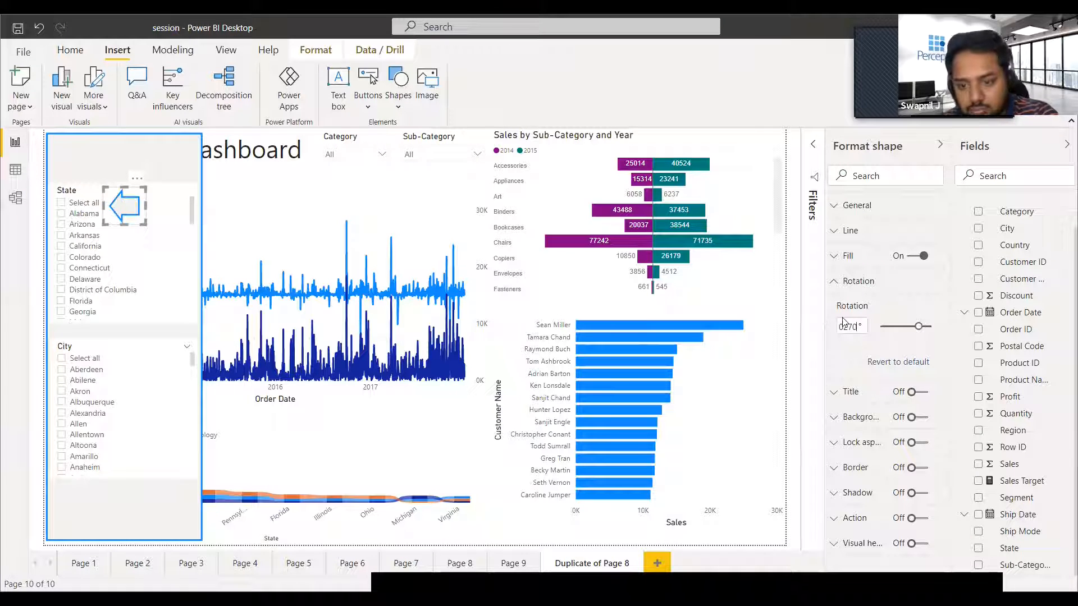
pyautogui.moveTo(139, 220); pyautogui.dragTo(69, 154)
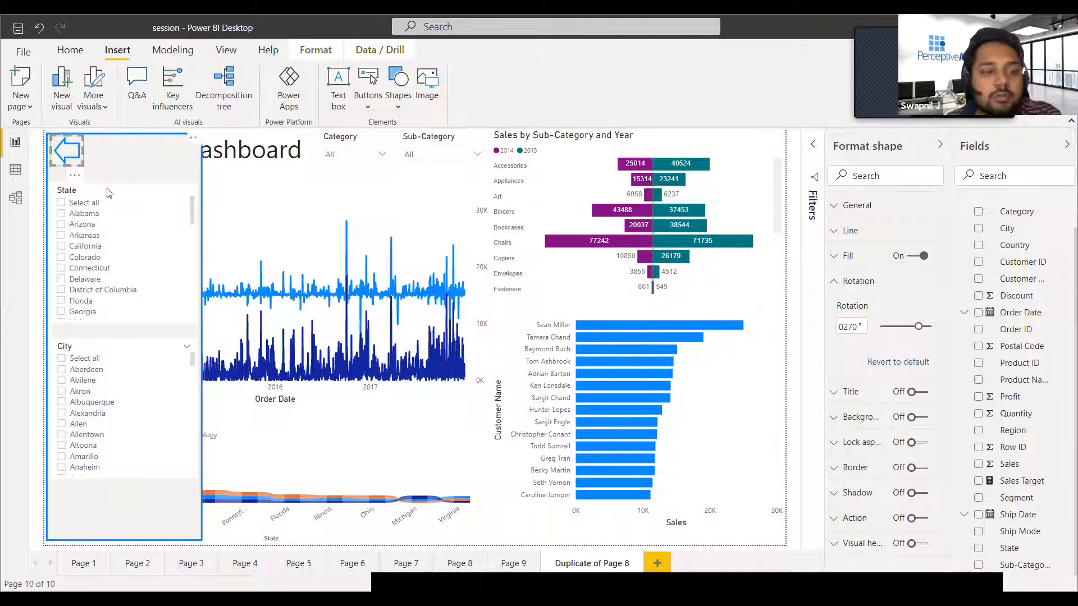
# Step: Select all states except Arkansas, Colorado and Delaware in the State slicer, and choose Albuquerque and Allen in the City slicer
pyautogui.click(82, 217)
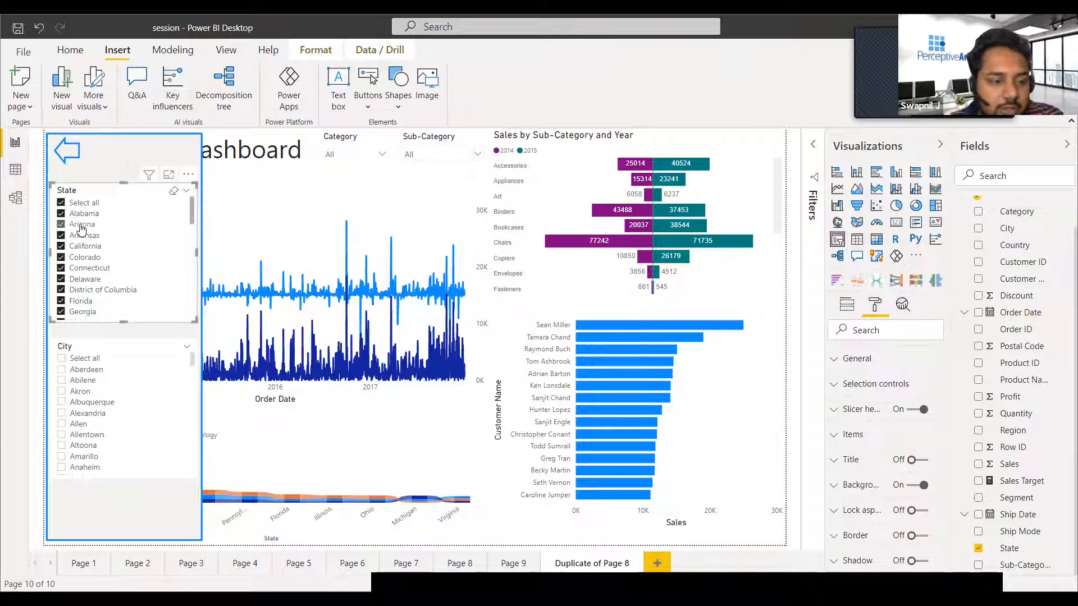
pyautogui.click(86, 259)
pyautogui.click(83, 281)
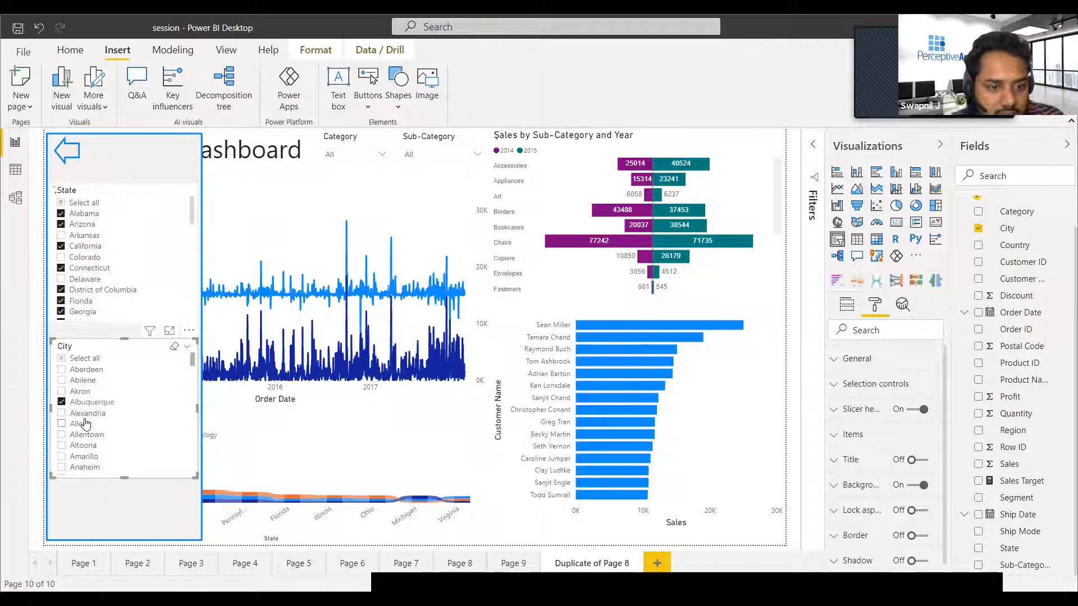
pyautogui.click(85, 424)
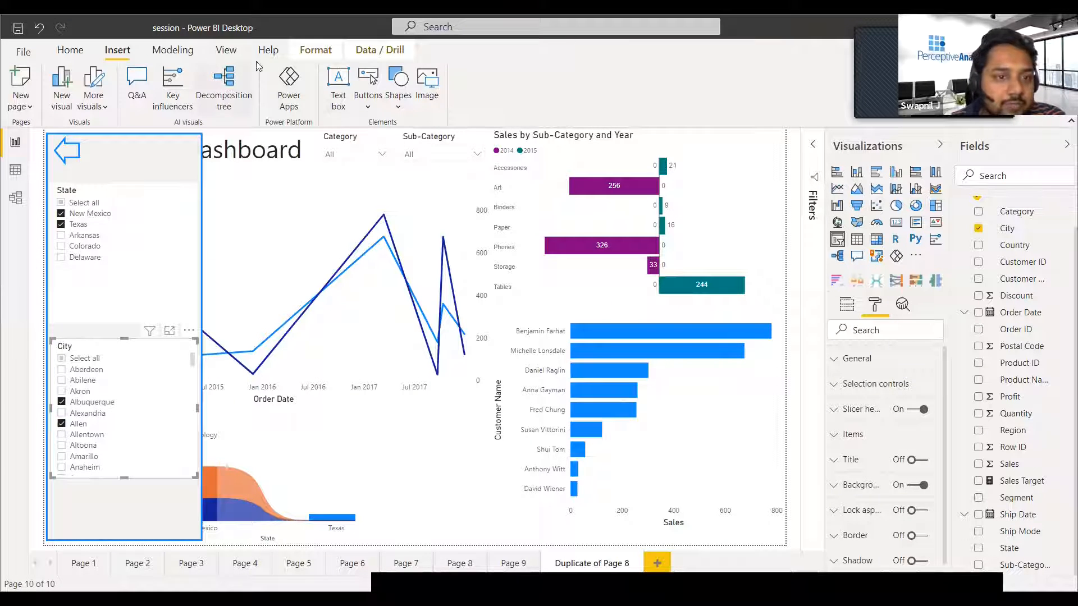
# Step: Display the page's object layer order and select the shape and slicer entries one by one to identify each object
pyautogui.click(227, 50)
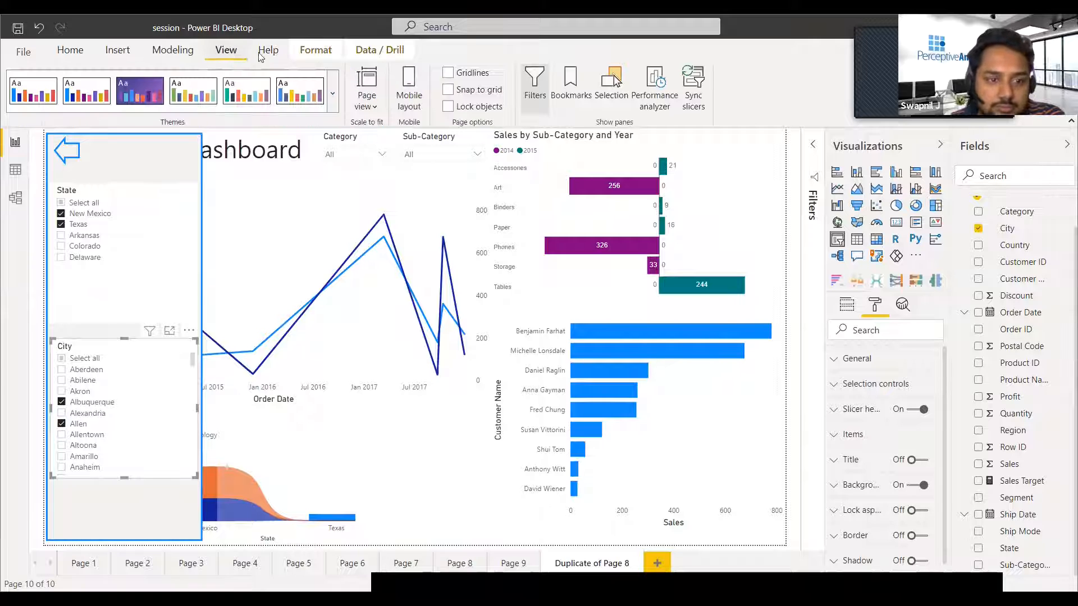
pyautogui.click(611, 90)
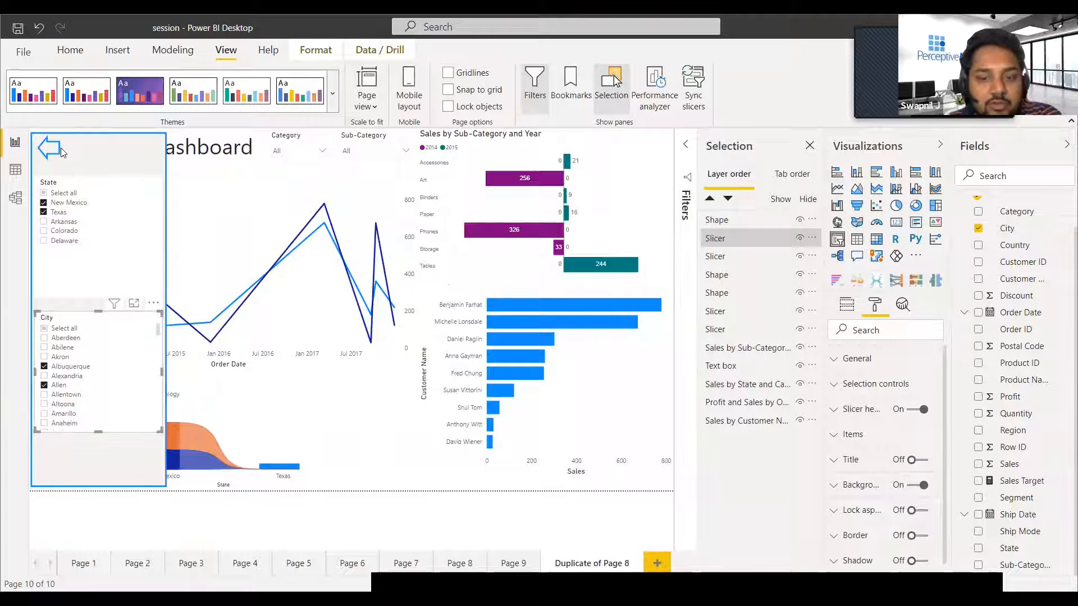
pyautogui.click(723, 224)
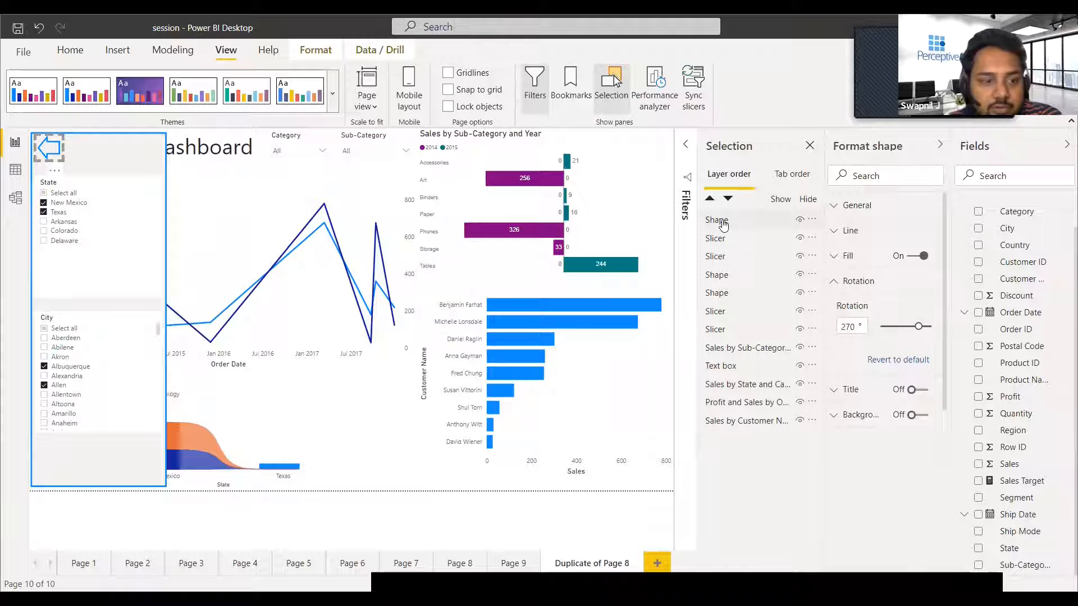
pyautogui.click(727, 254)
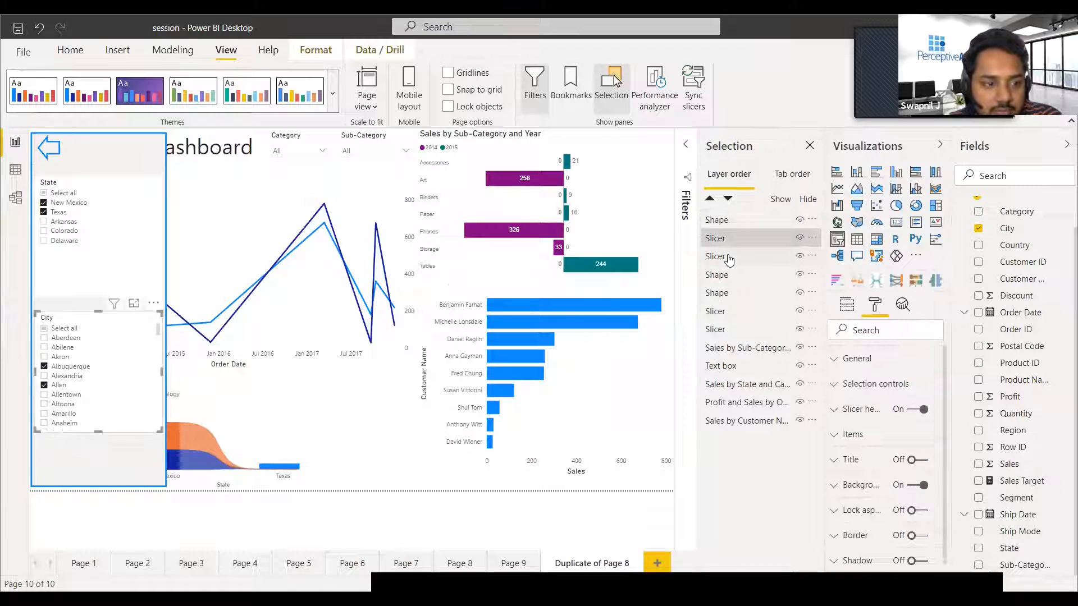
pyautogui.click(728, 258)
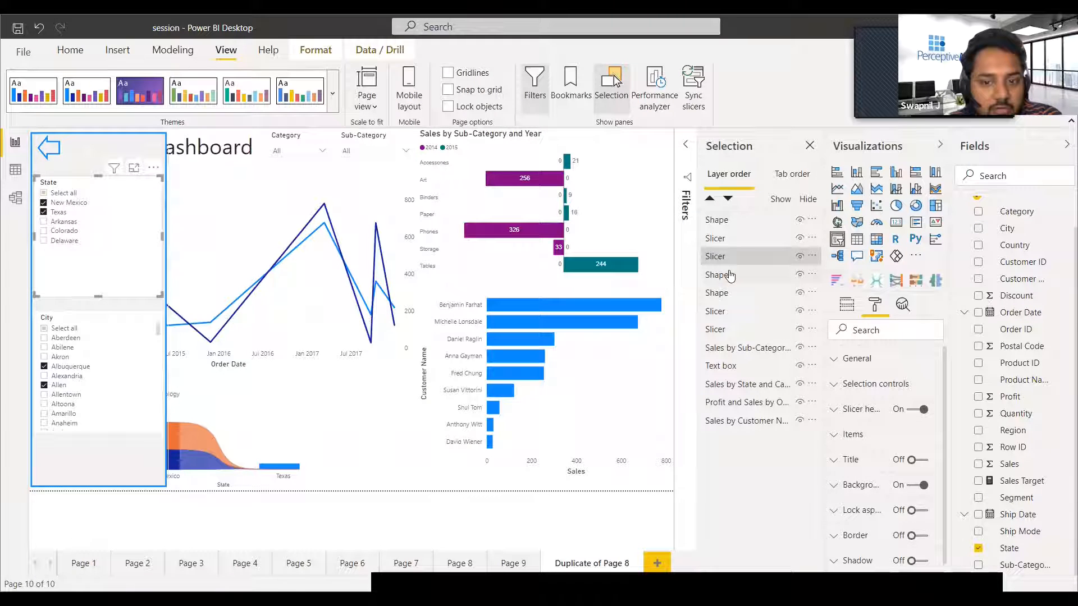
pyautogui.click(730, 275)
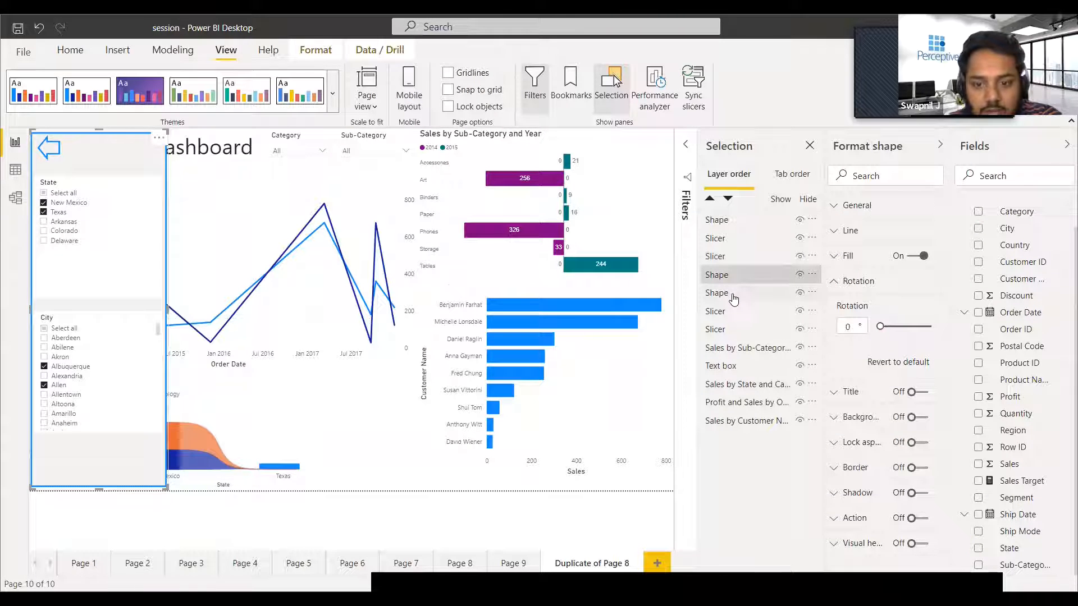
pyautogui.click(733, 297)
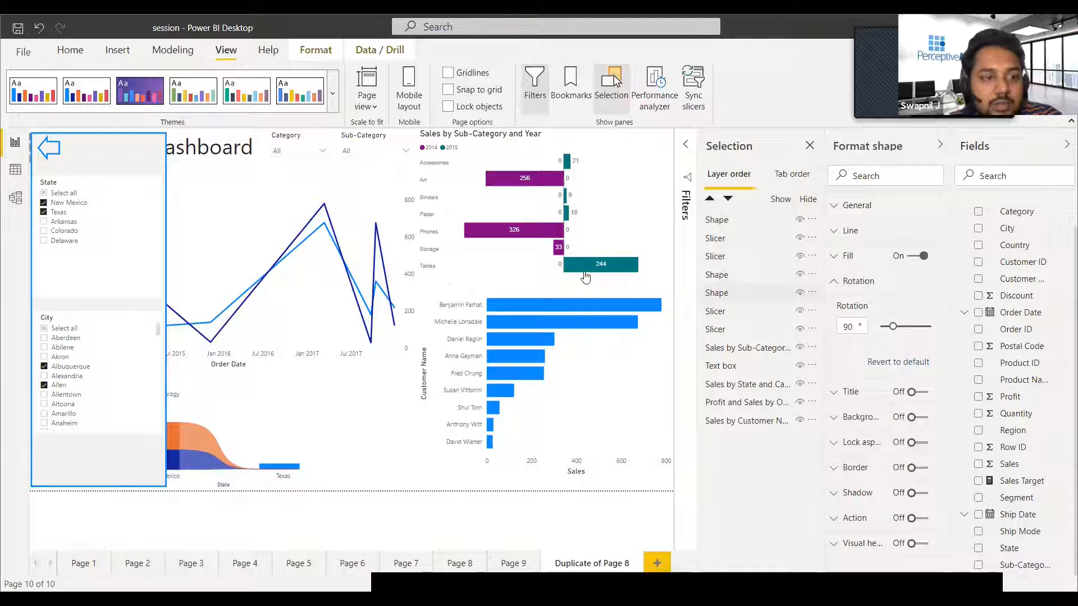
pyautogui.click(769, 290)
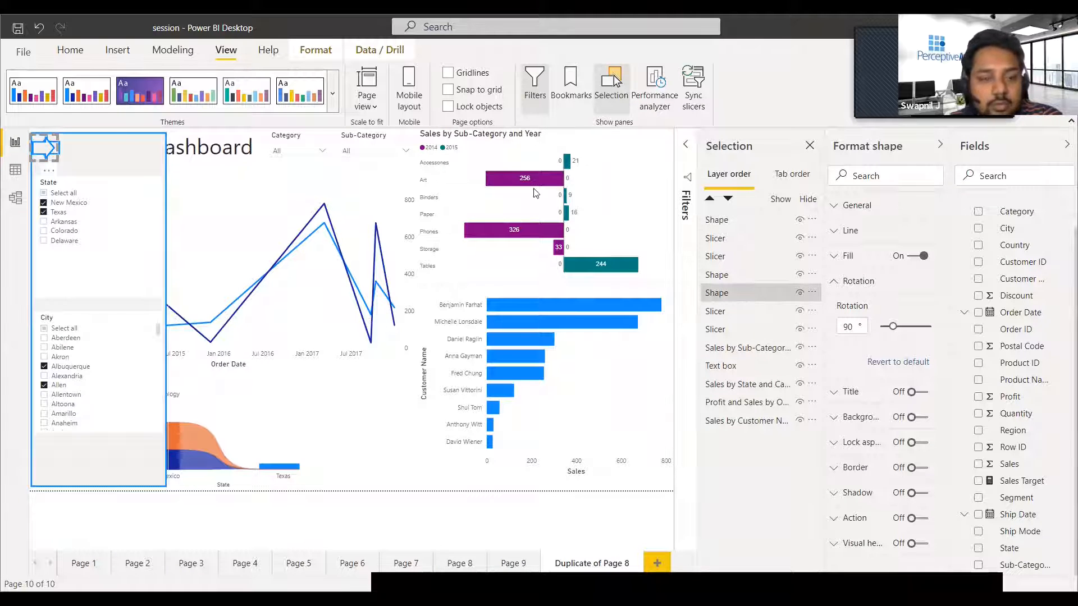
pyautogui.click(731, 219)
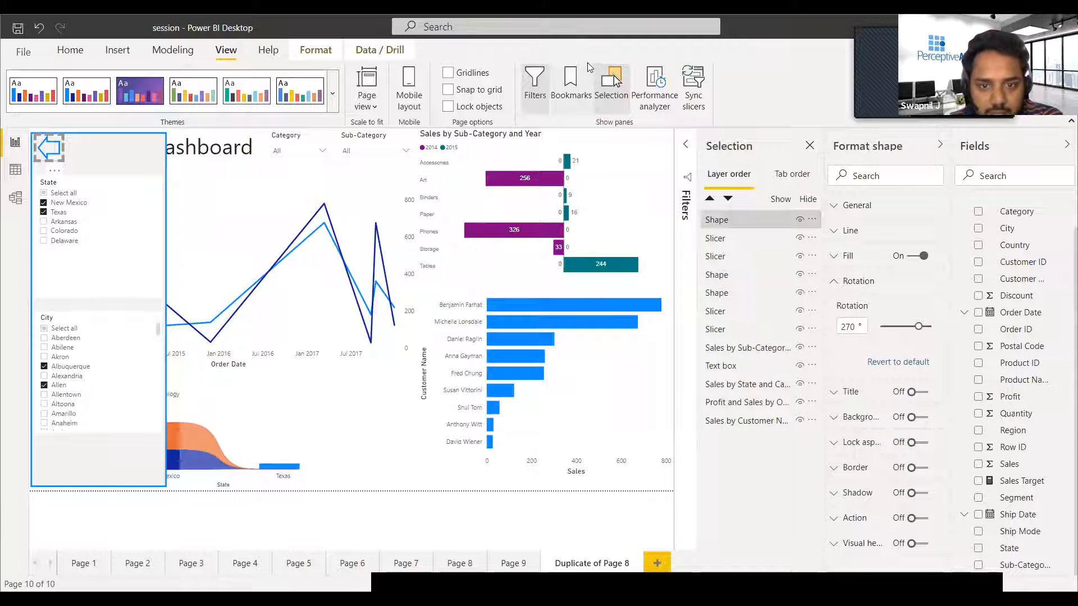
# Step: Add a bookmark of the page with the filter panel showing and name it "Slicer Panel"
pyautogui.click(583, 76)
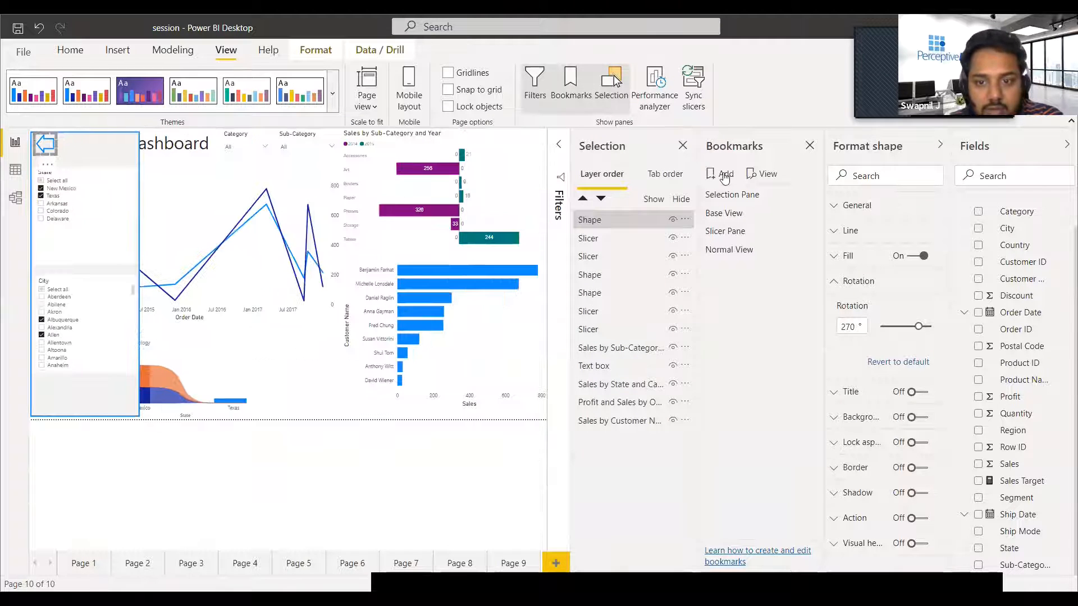
pyautogui.click(725, 176)
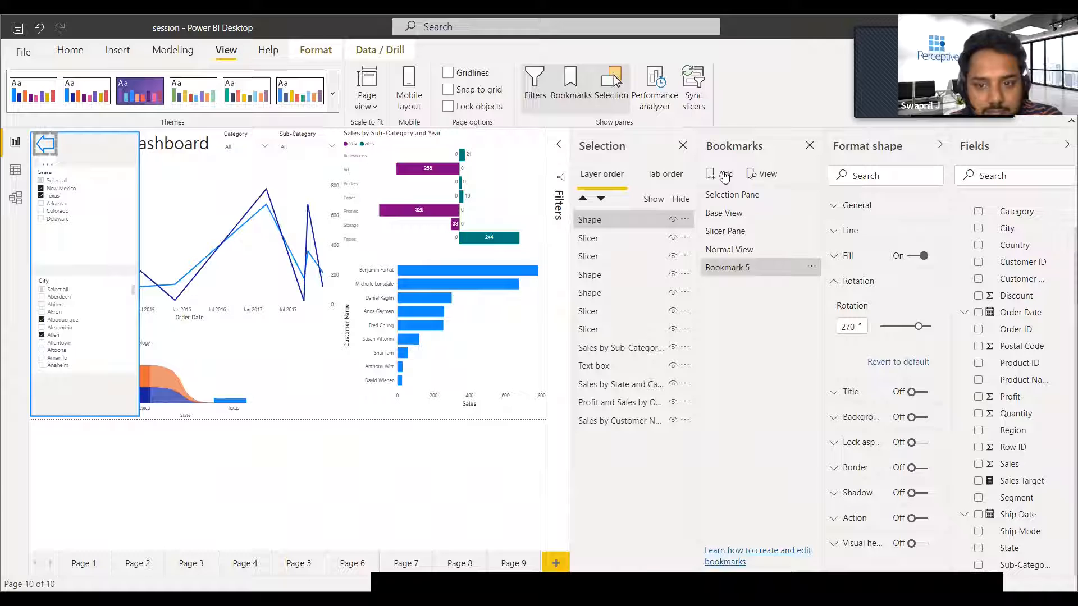
pyautogui.doubleClick(752, 267)
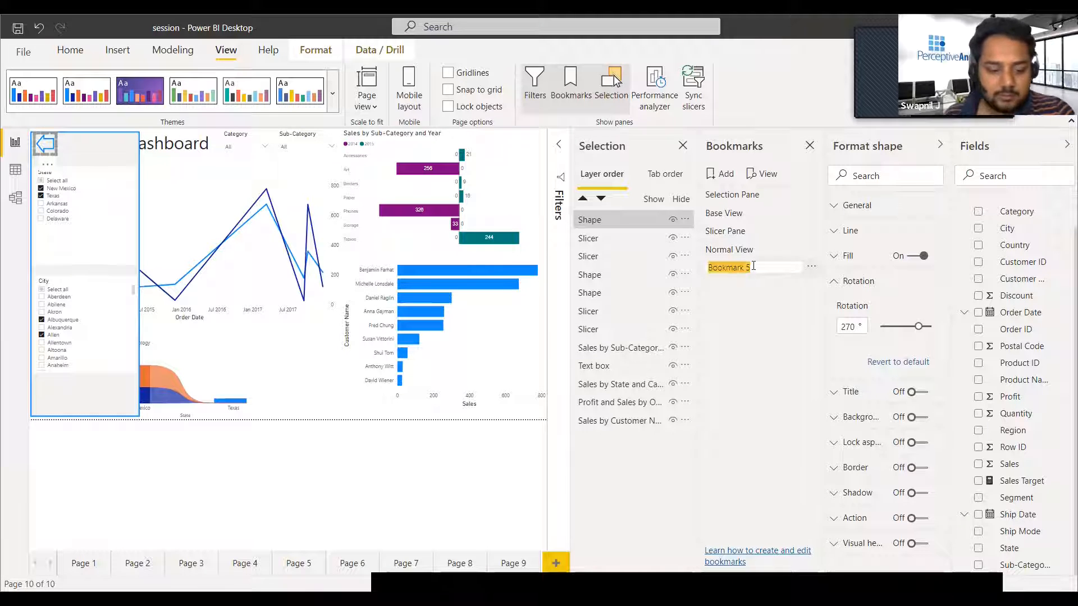
pyautogui.write('Sc')
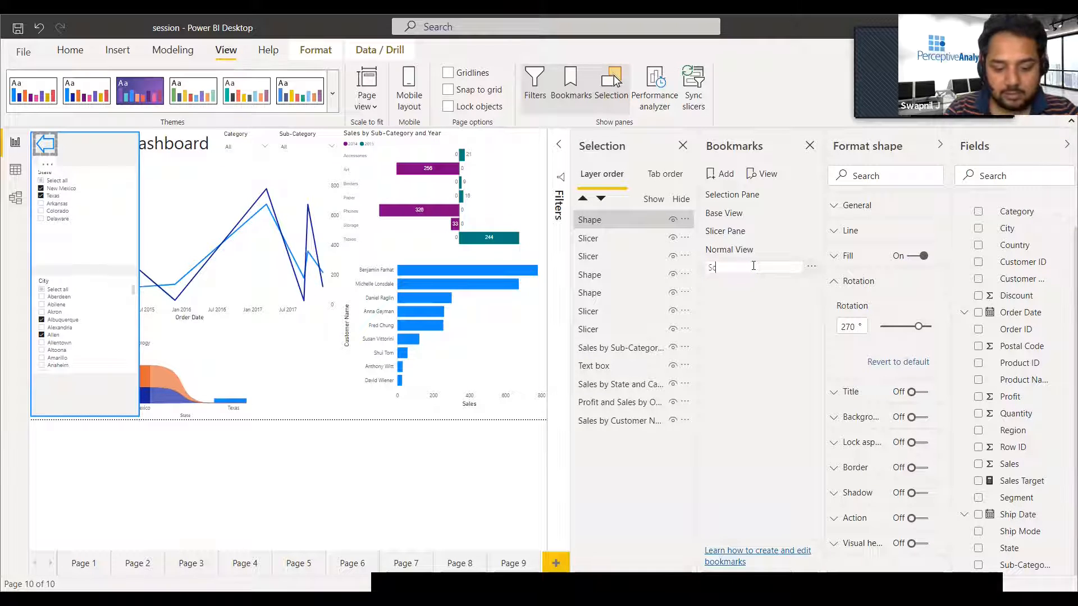
pyautogui.press('BackSpace')
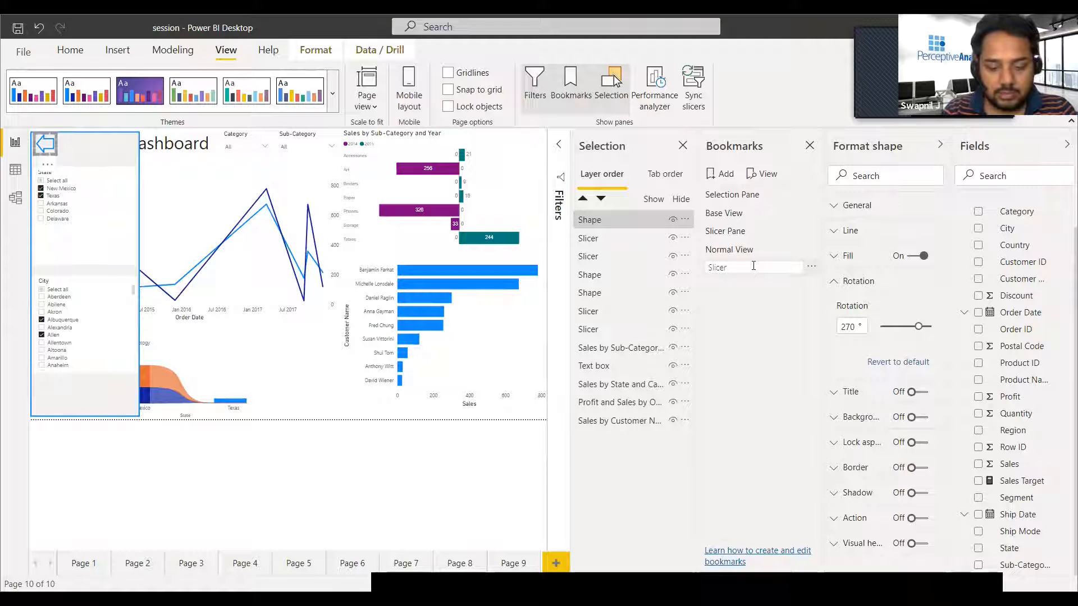
pyautogui.write('licer Pane')
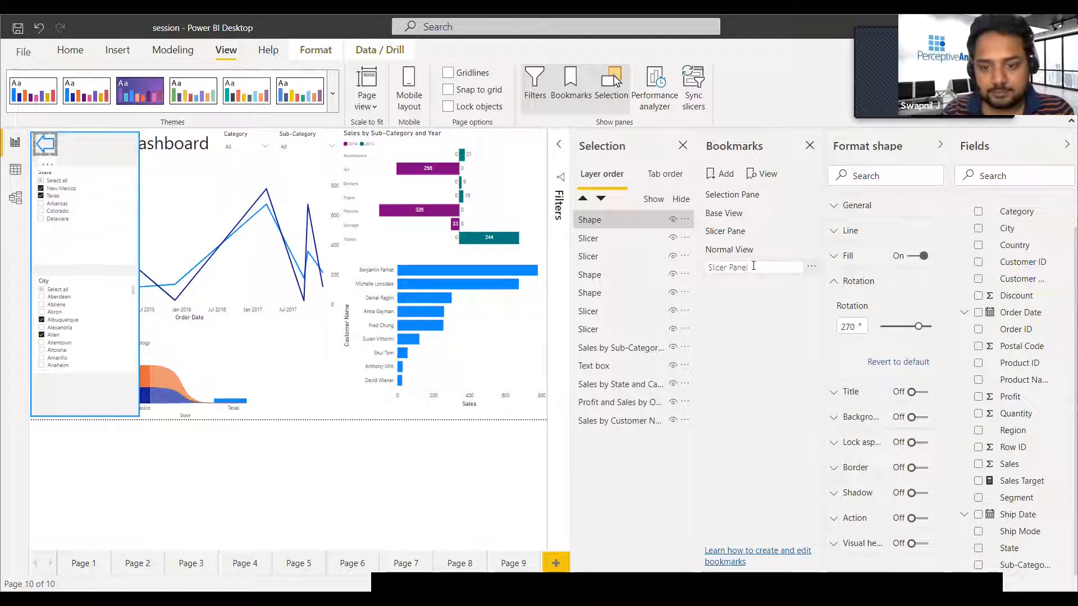
pyautogui.write('l')
pyautogui.press('Return')
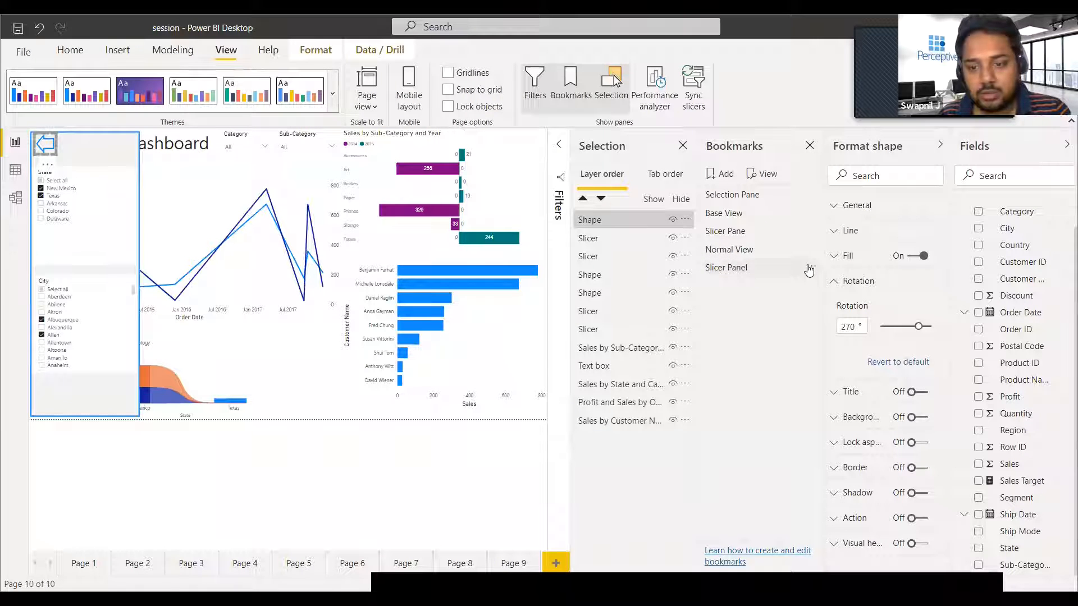
# Step: Exclude data from what the Slicer Panel bookmark captures, then check its options
pyautogui.click(811, 270)
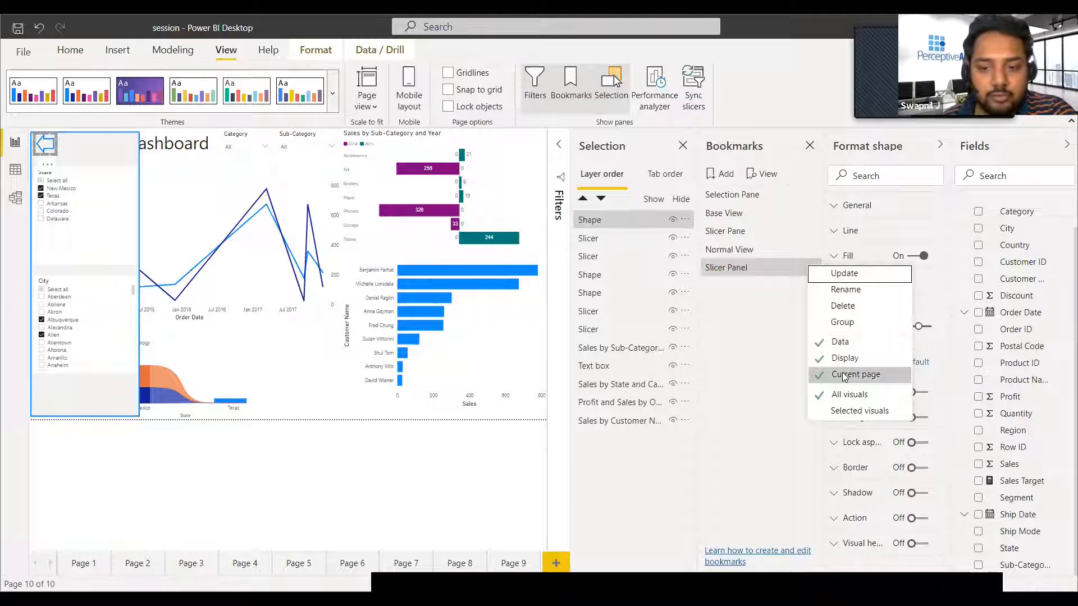
pyautogui.click(836, 342)
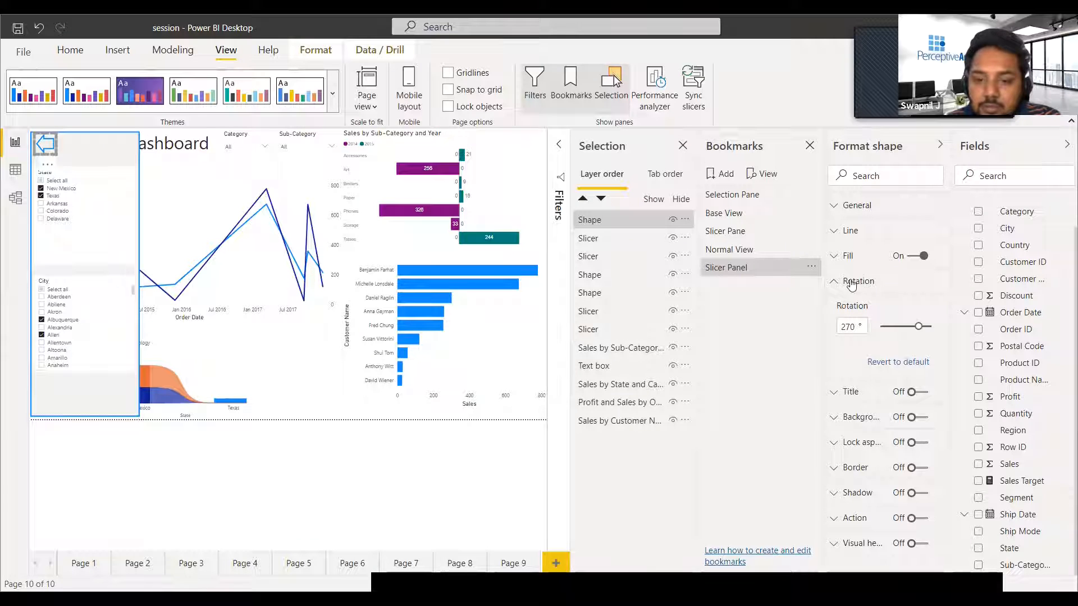
pyautogui.click(810, 272)
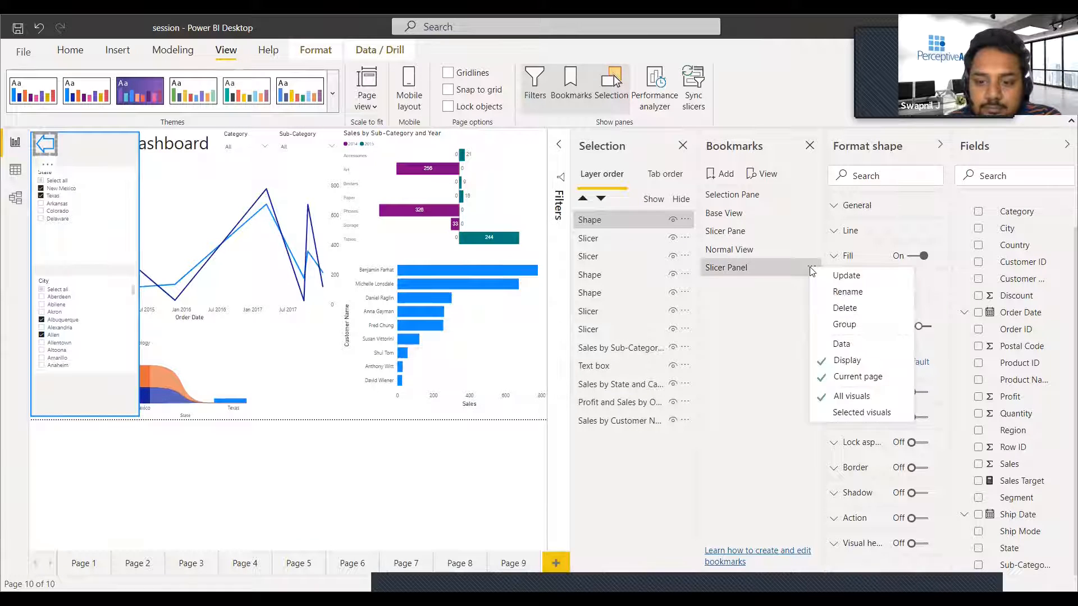
pyautogui.press('Escape')
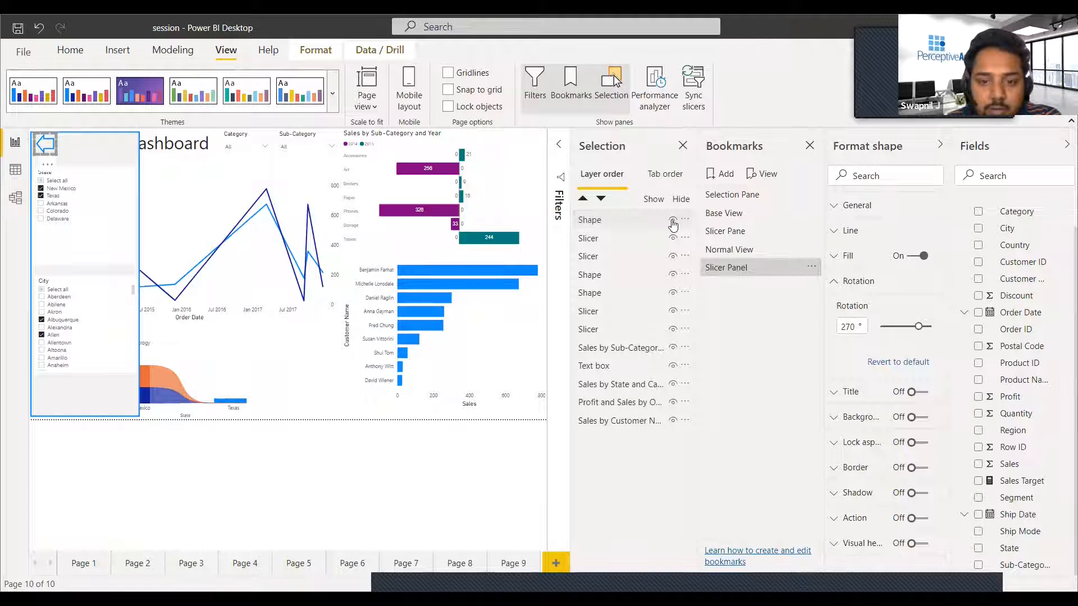
# Step: Hide the left-pointing arrow, the State and City slicers, and the panel's background shape on the page
pyautogui.click(672, 224)
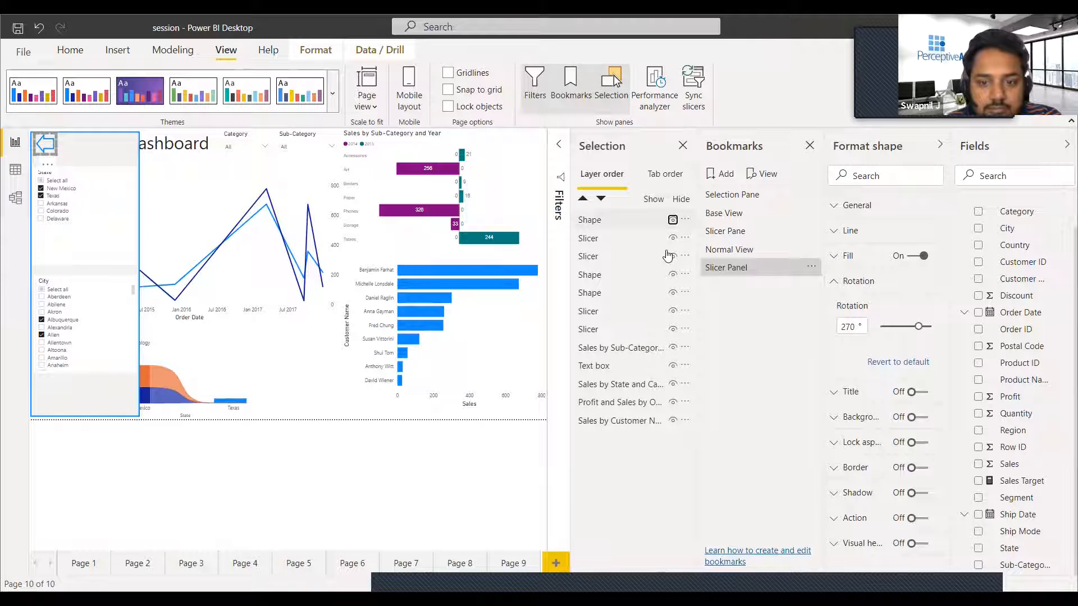
pyautogui.click(668, 256)
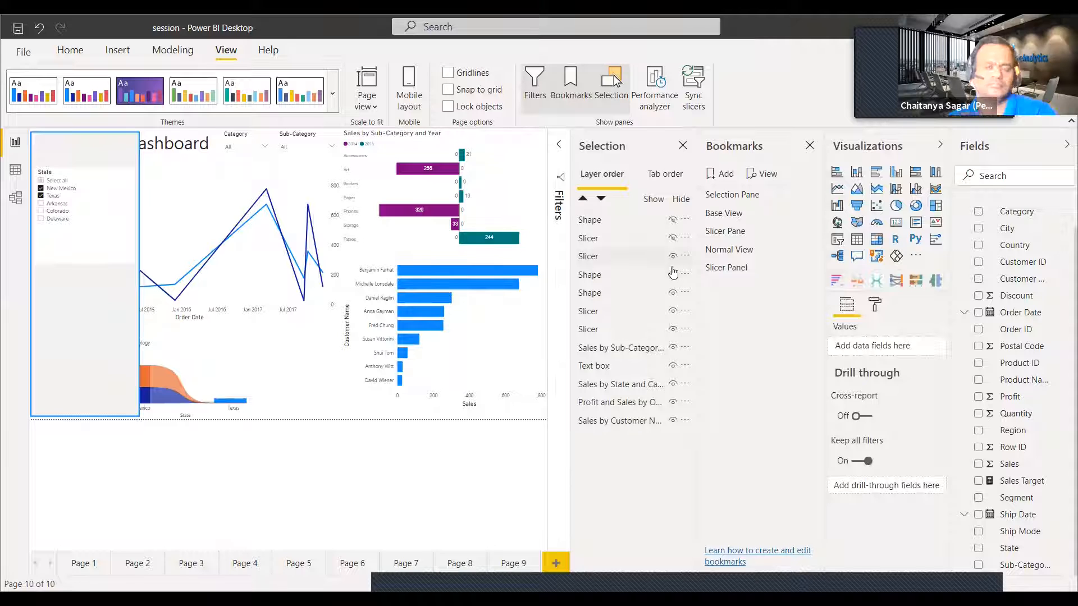
pyautogui.click(673, 257)
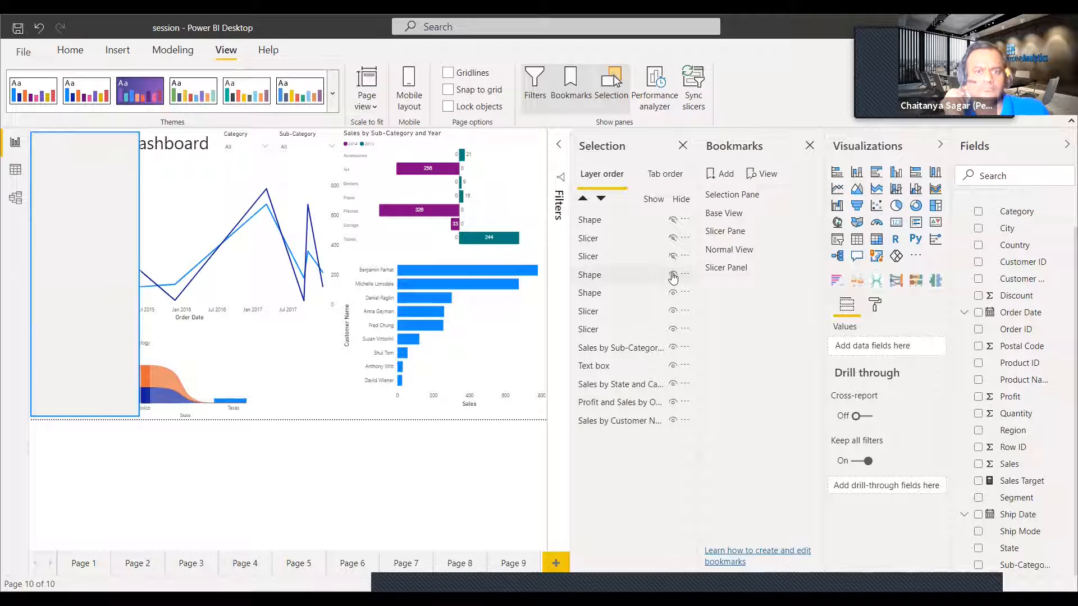
pyautogui.click(672, 275)
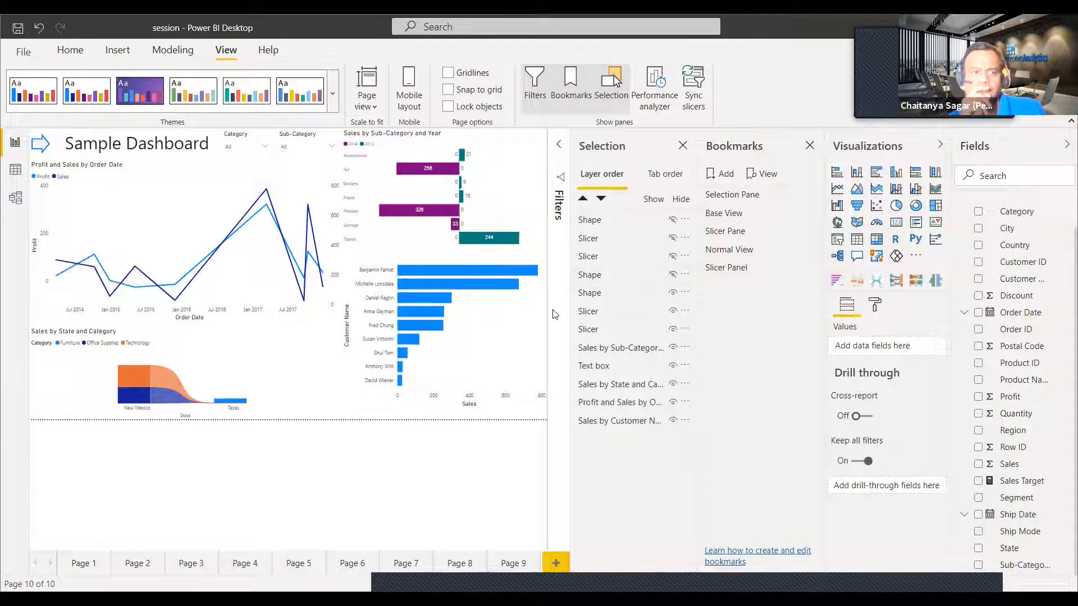
# Step: Add a bookmark of the page with the filter panel hidden, name it "Without Panel", and view its capture options
pyautogui.click(725, 178)
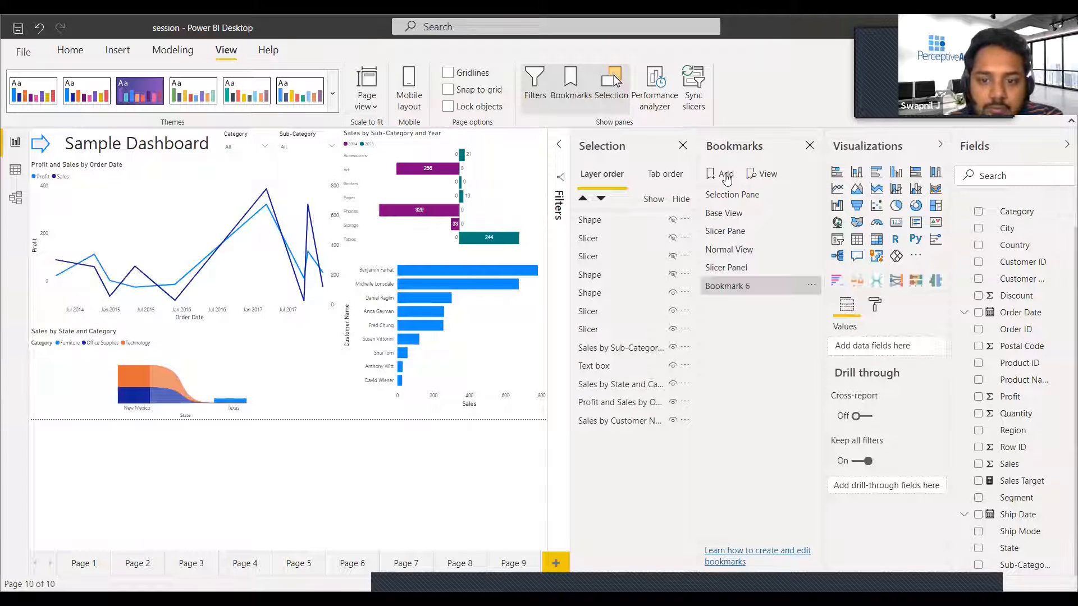
pyautogui.doubleClick(754, 287)
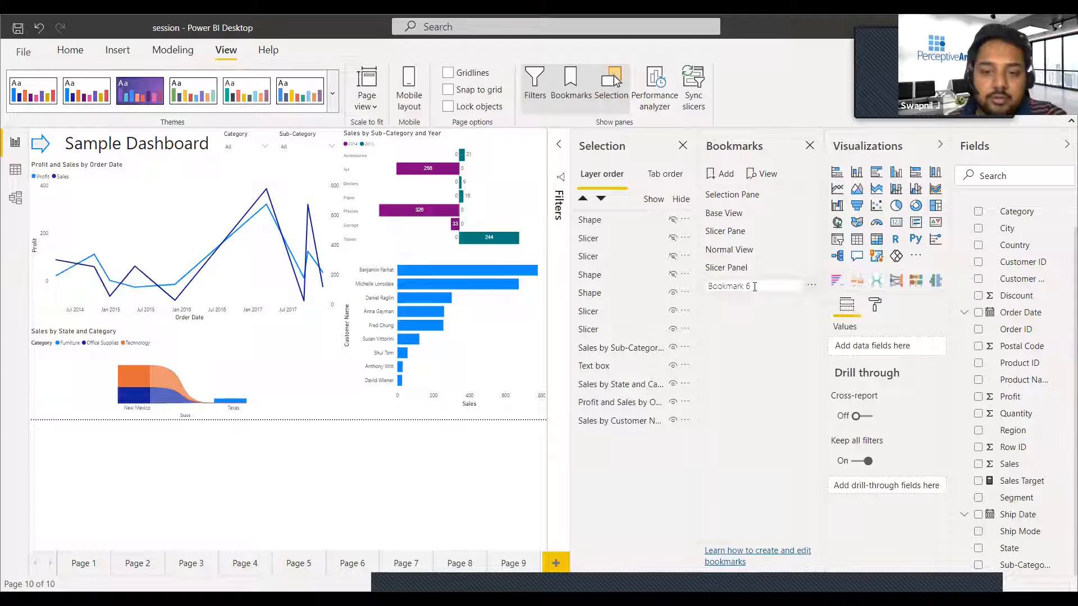
pyautogui.hotkey('ctrl', 'a')
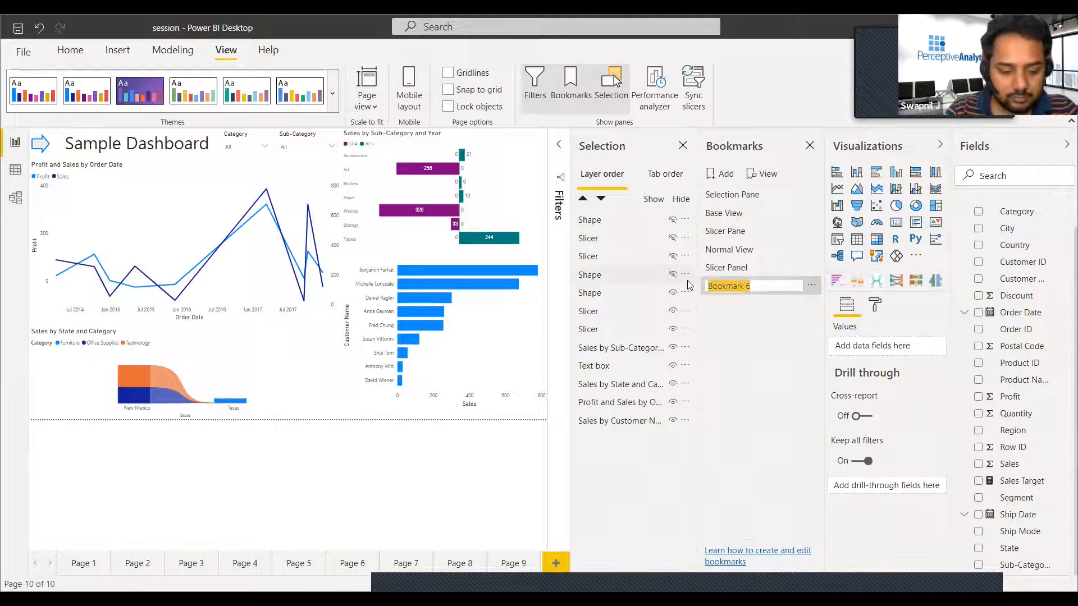
pyautogui.write('Without Panel')
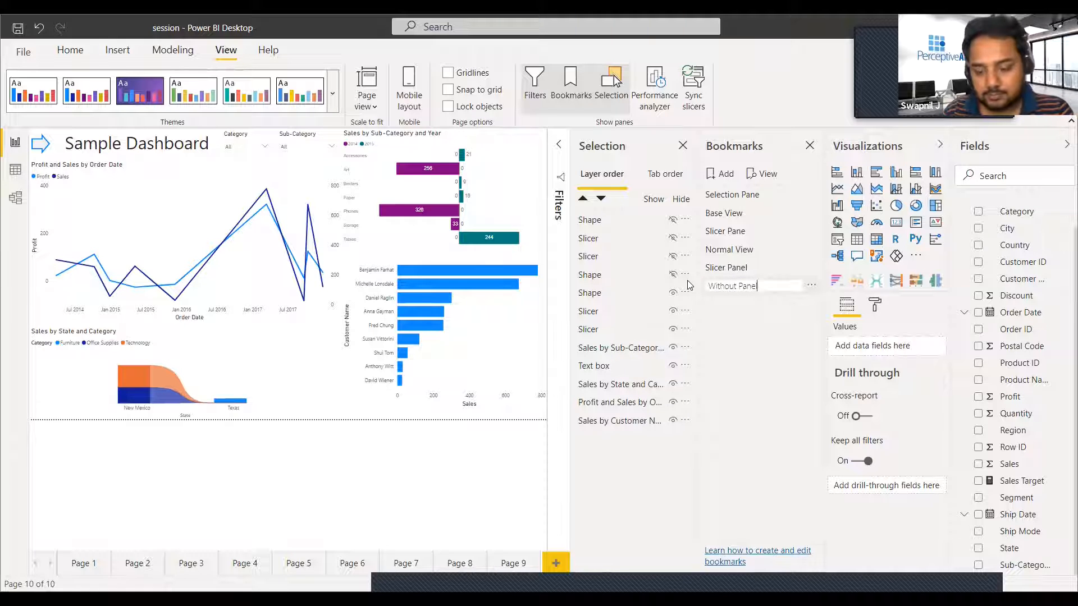
pyautogui.press('Return')
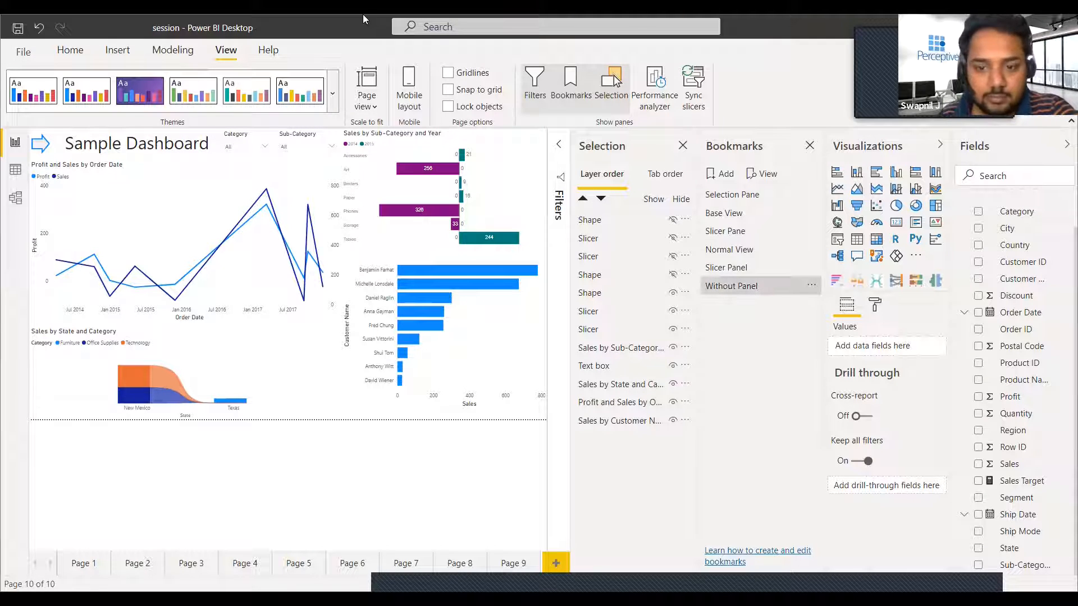
pyautogui.click(810, 288)
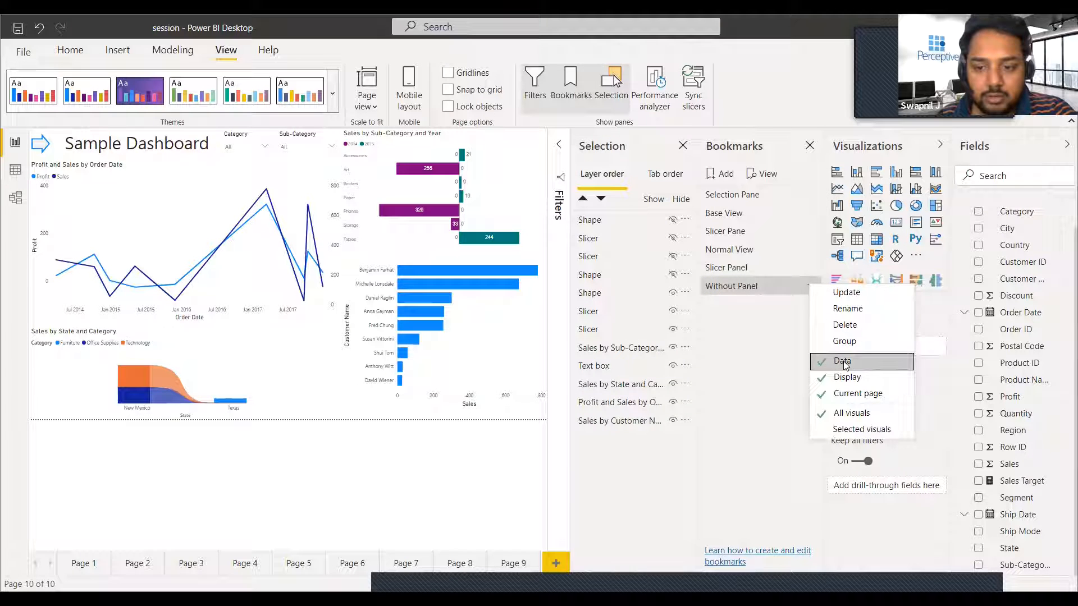
pyautogui.click(775, 337)
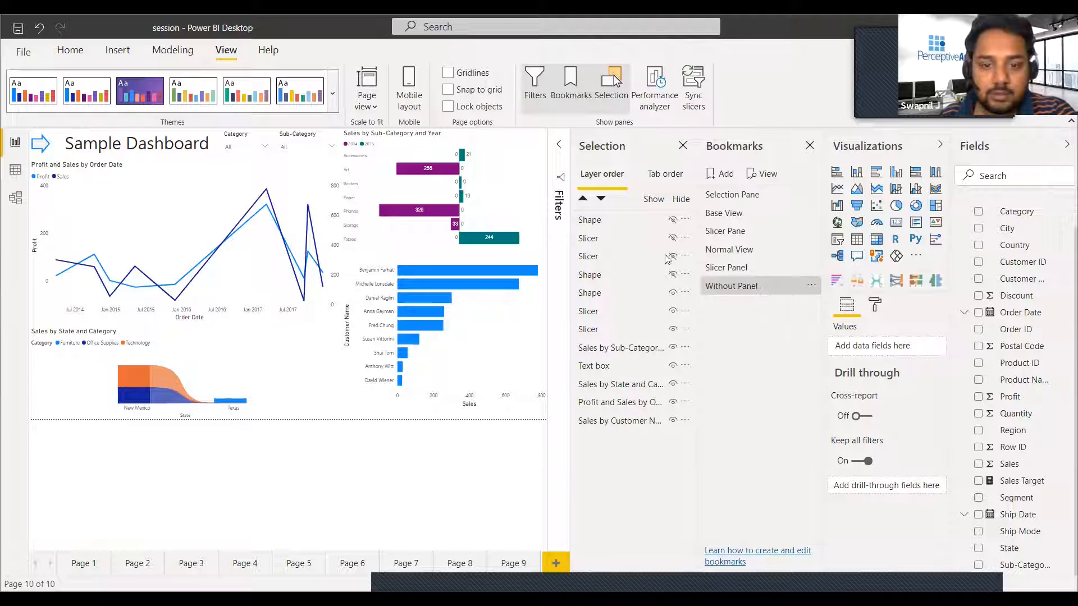
# Step: Apply the Slicer Panel bookmark and give the left-pointing arrow a Bookmark action that targets Without Panel
pyautogui.click(743, 269)
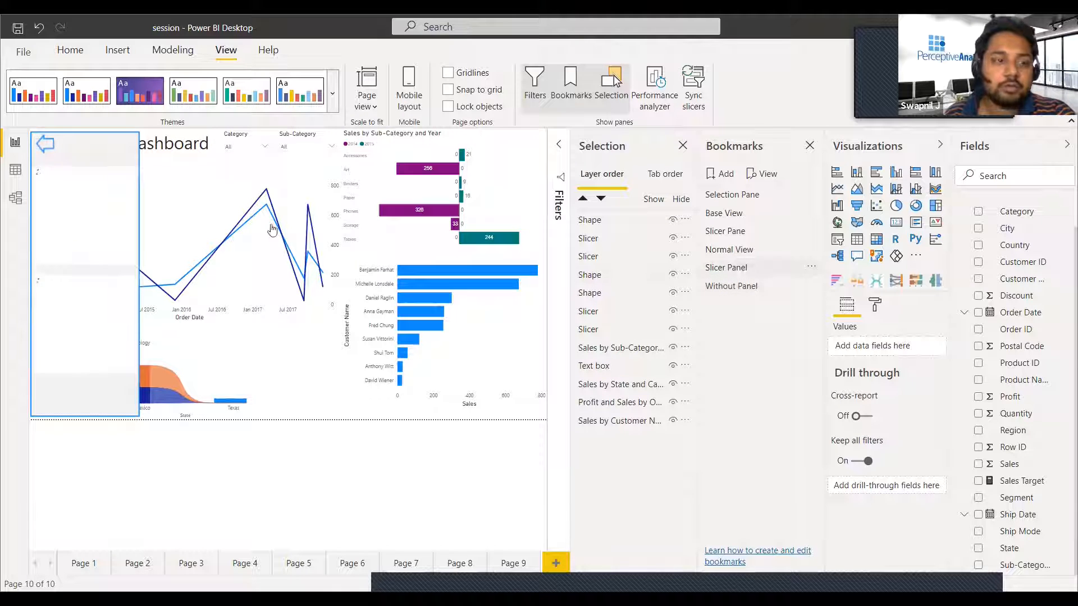
pyautogui.click(51, 147)
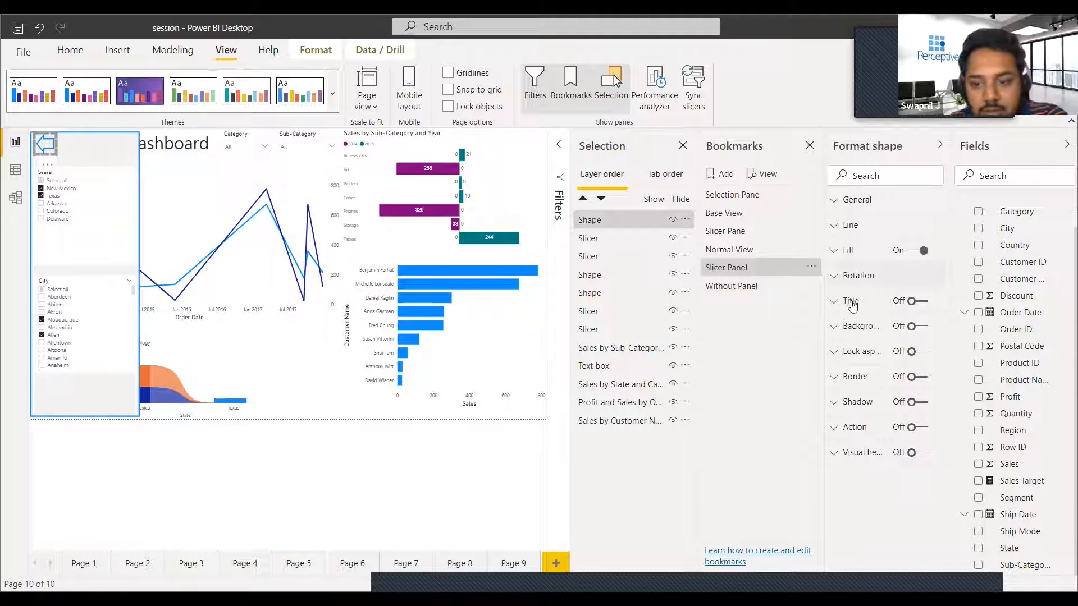
pyautogui.click(860, 432)
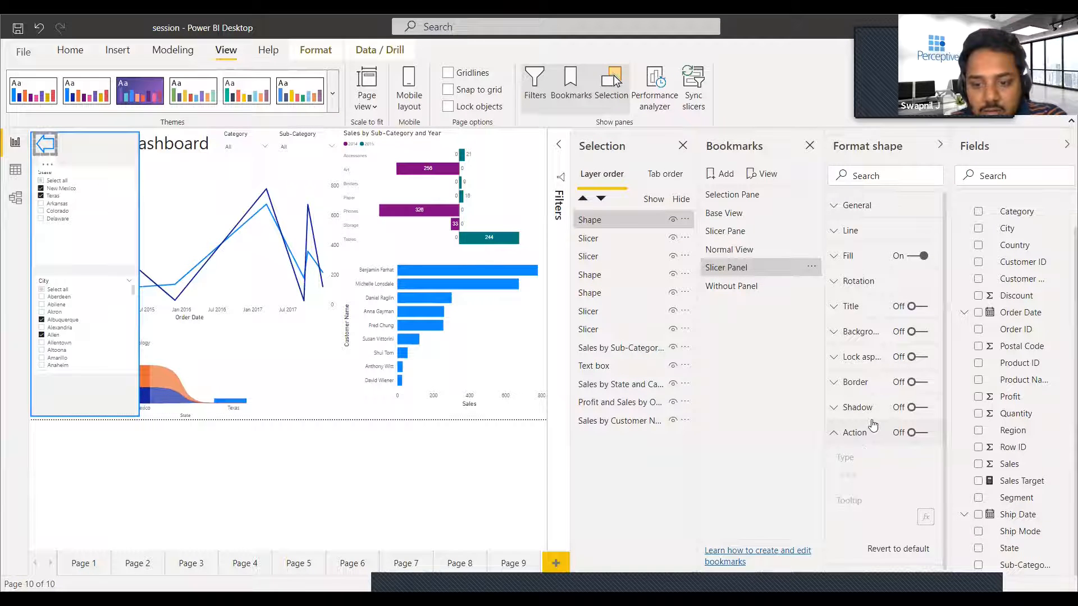
pyautogui.scroll(-1, 875, 425)
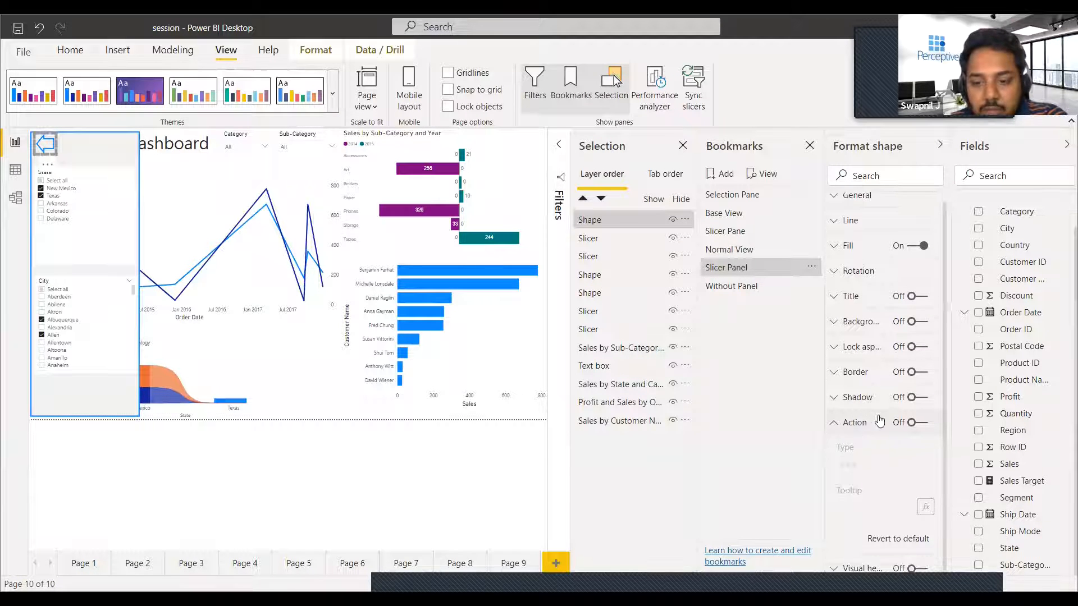
pyautogui.click(923, 424)
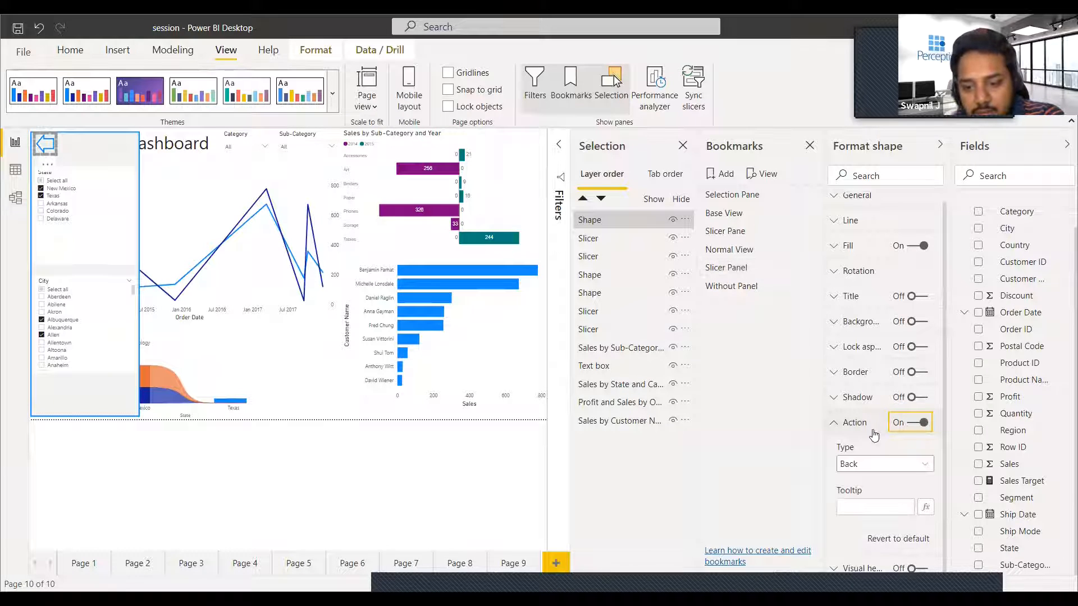
pyautogui.click(882, 466)
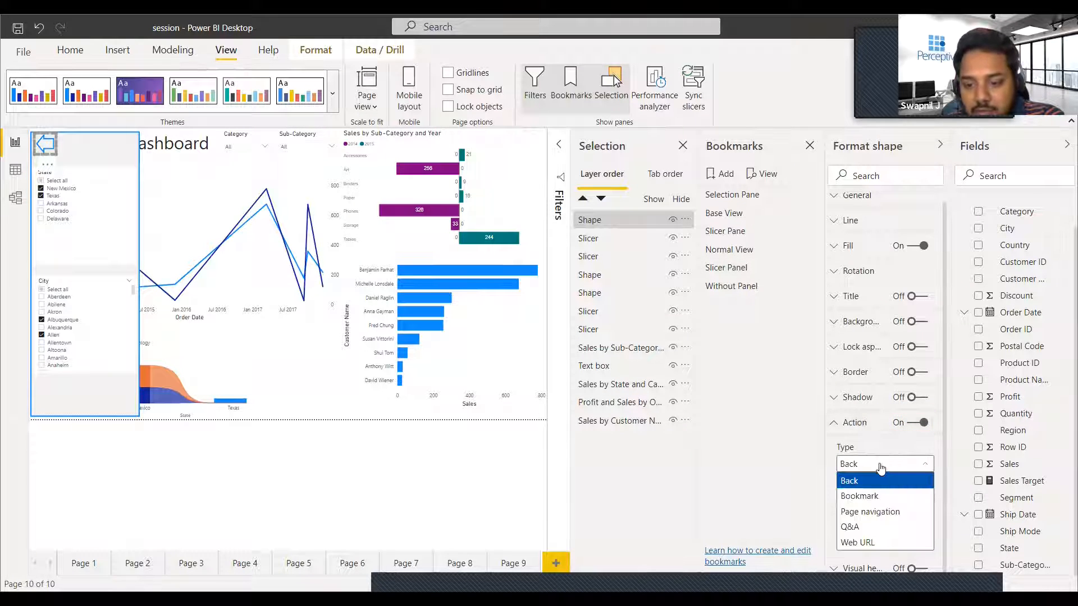
pyautogui.click(879, 497)
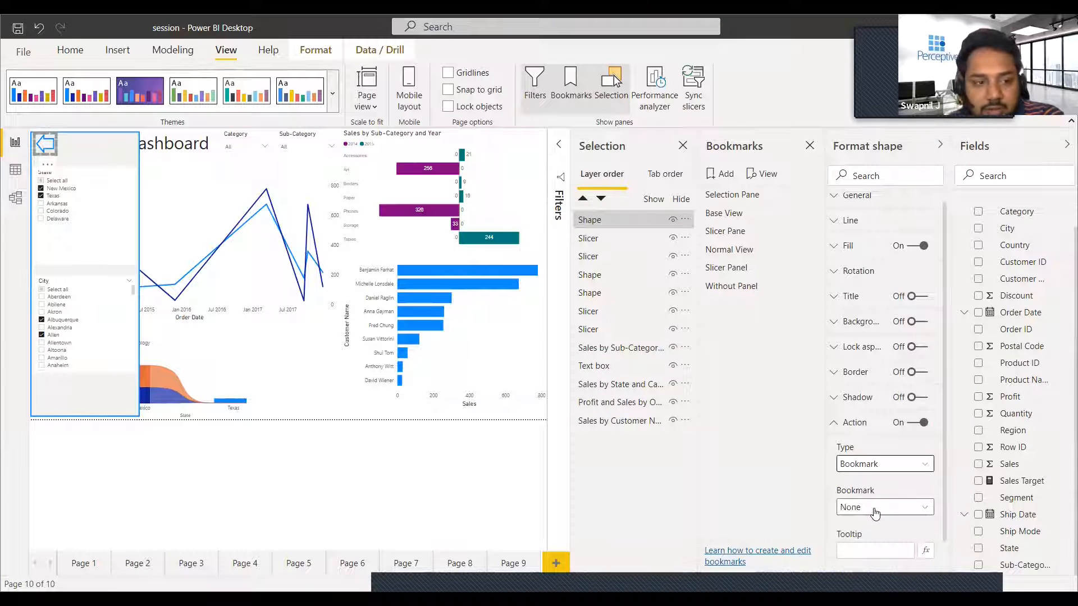
pyautogui.click(875, 508)
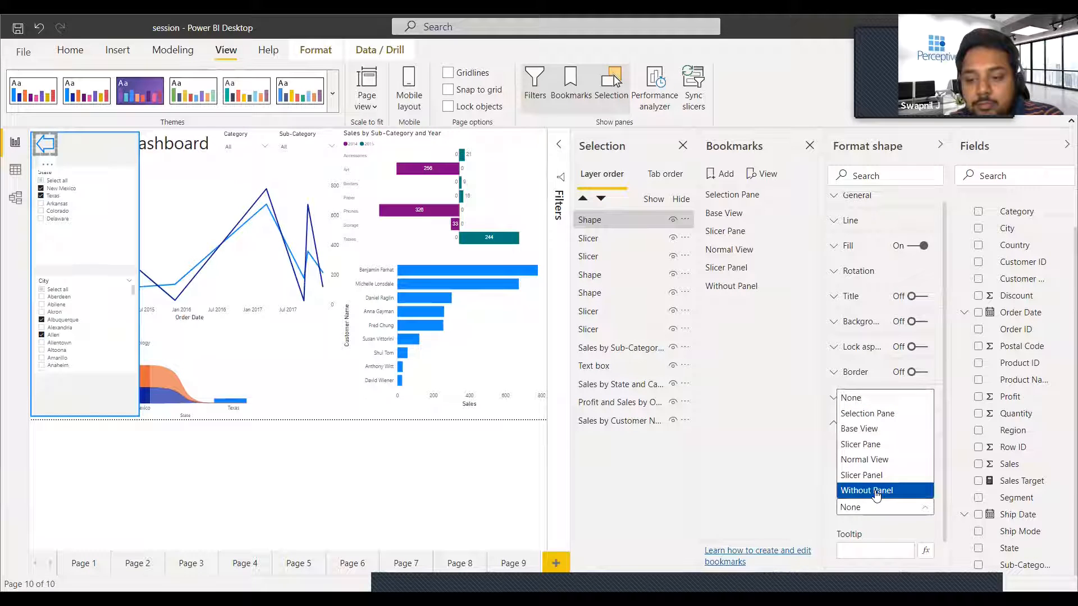
pyautogui.click(876, 492)
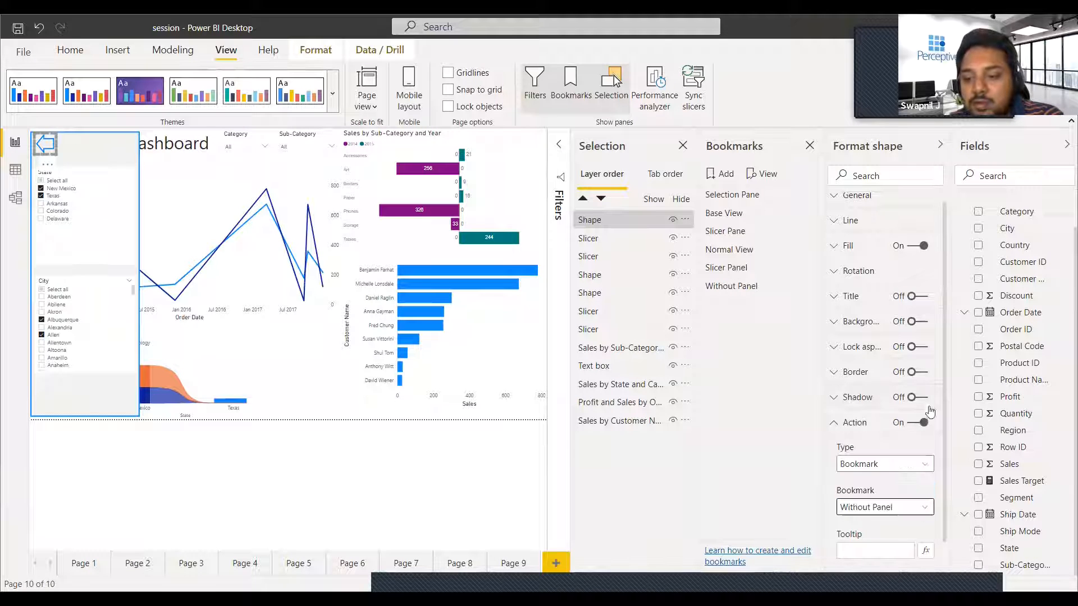
pyautogui.click(862, 428)
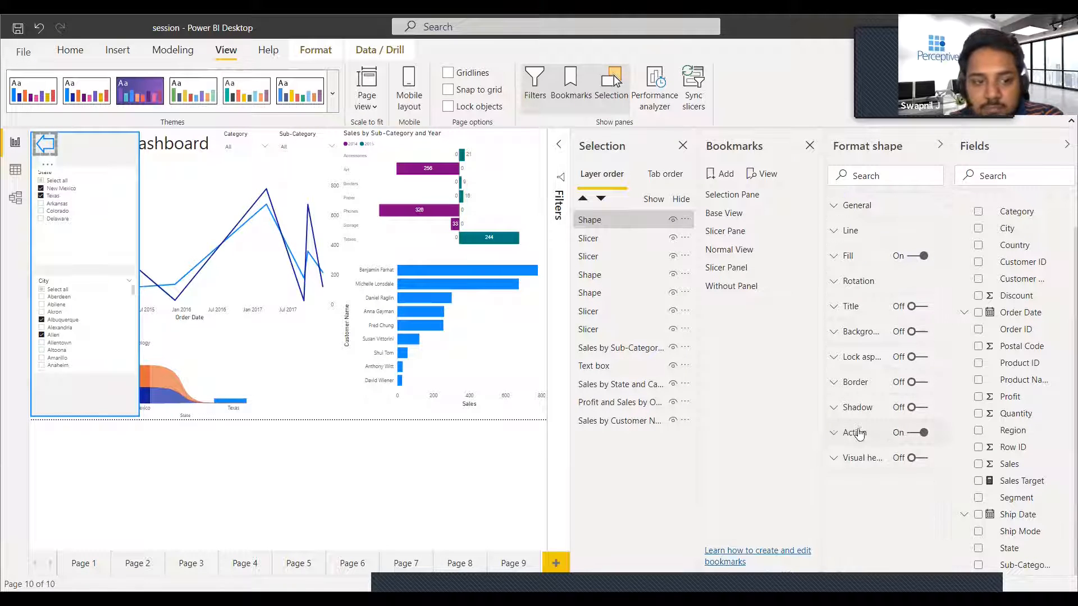
# Step: Try the panel's left-pointing arrow, and apply the Without Panel bookmark to hide the filter panel
pyautogui.keyDown('ctrl'); pyautogui.click(72, 157); pyautogui.keyUp('ctrl')
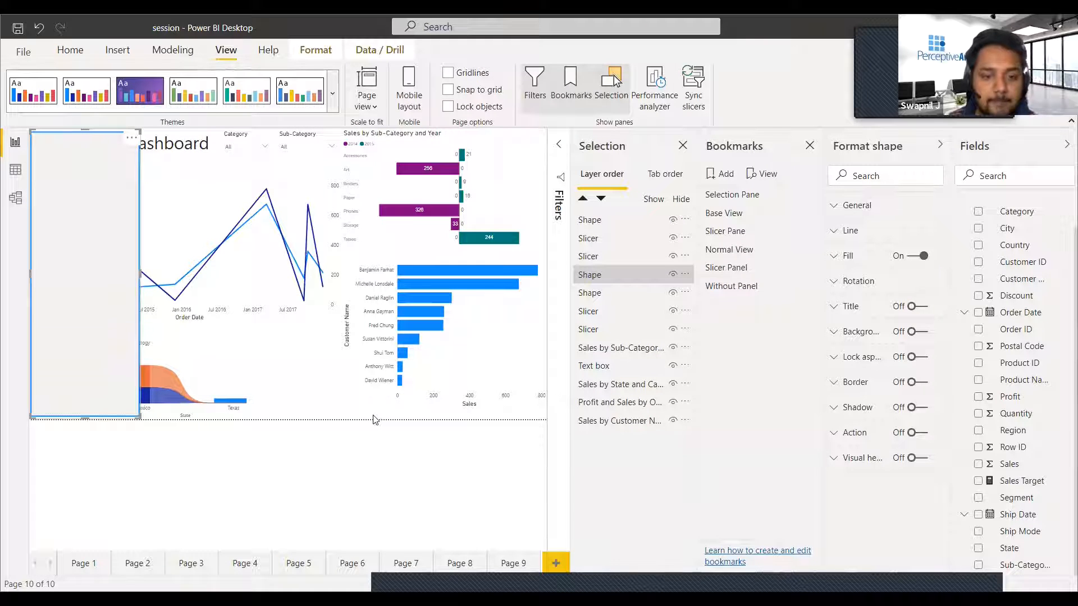
pyautogui.click(744, 288)
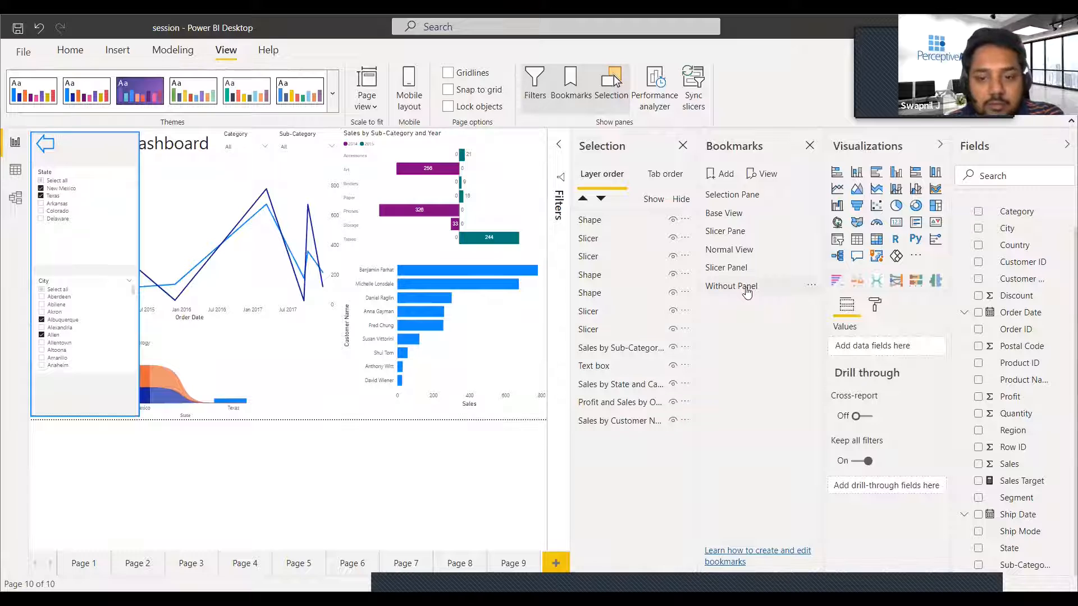
pyautogui.click(739, 284)
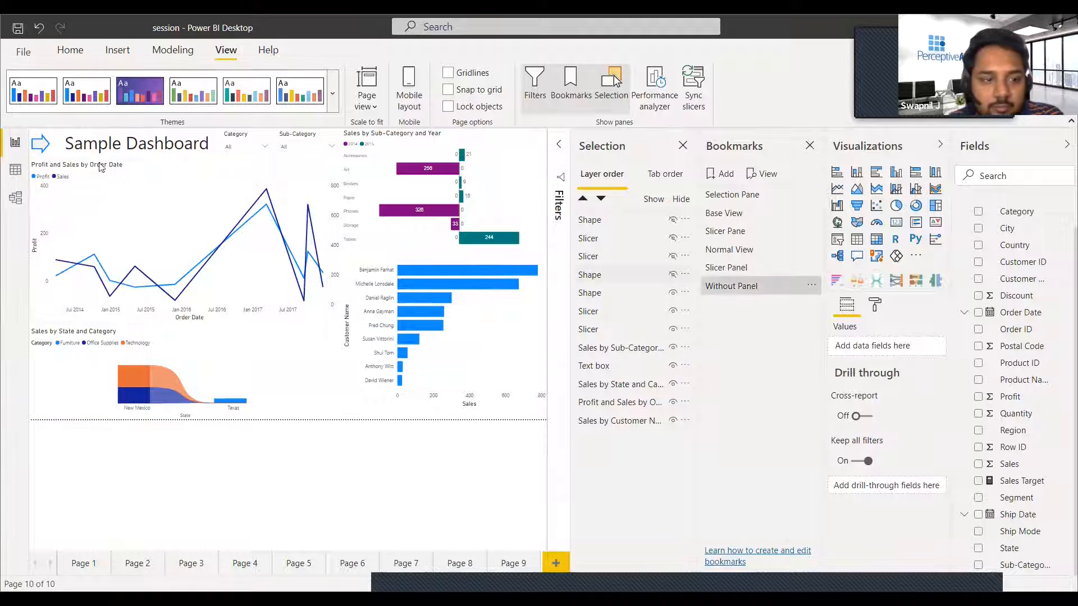
# Step: Give the right-pointing arrow beside the dashboard title a Bookmark action that targets Slicer Panel
pyautogui.click(40, 144)
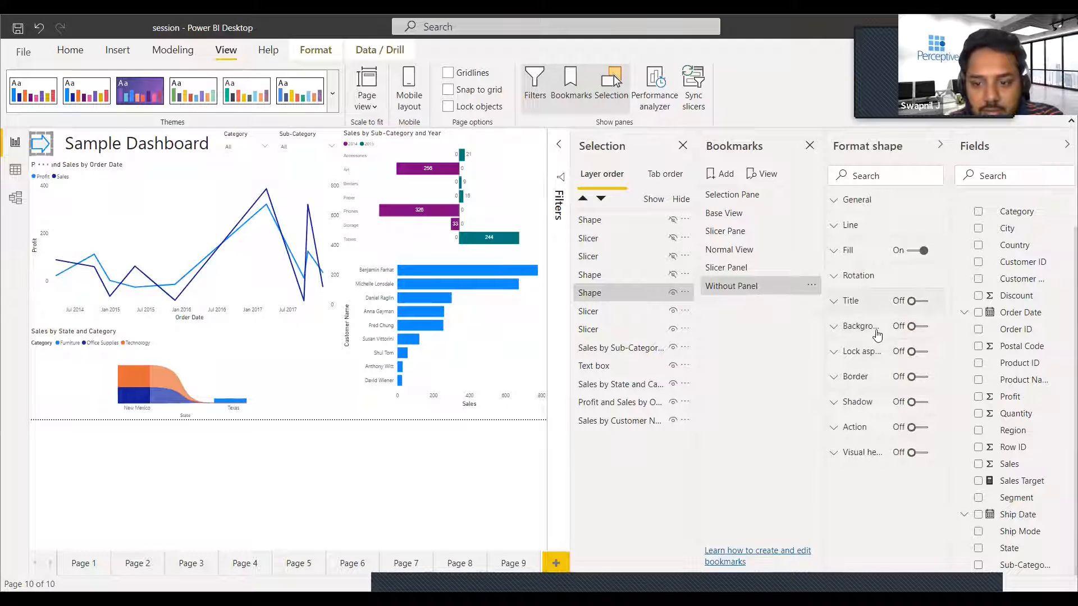
pyautogui.click(923, 433)
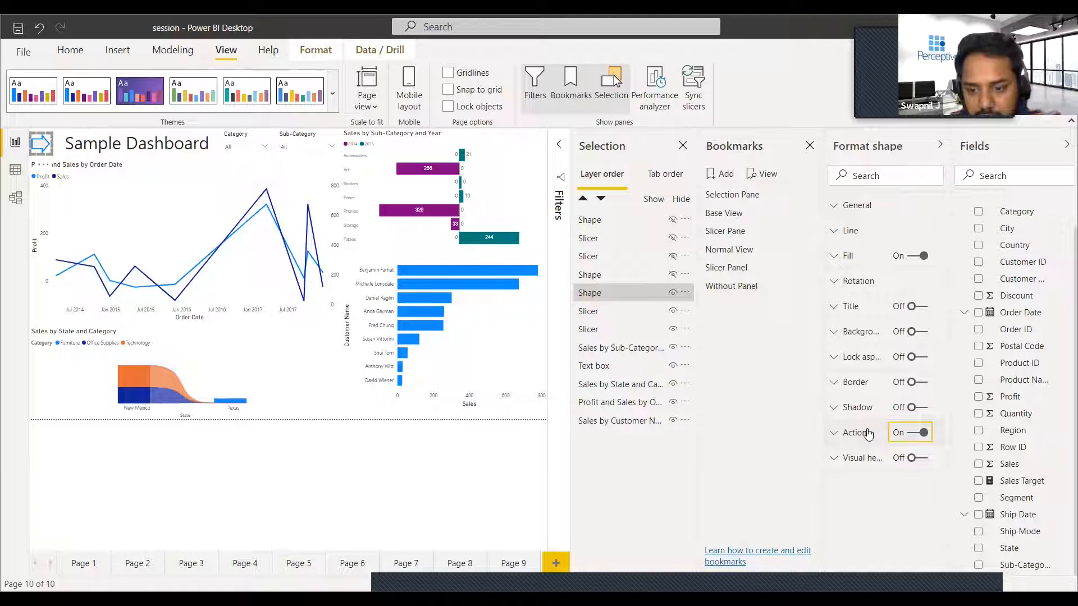
pyautogui.click(868, 433)
pyautogui.click(890, 476)
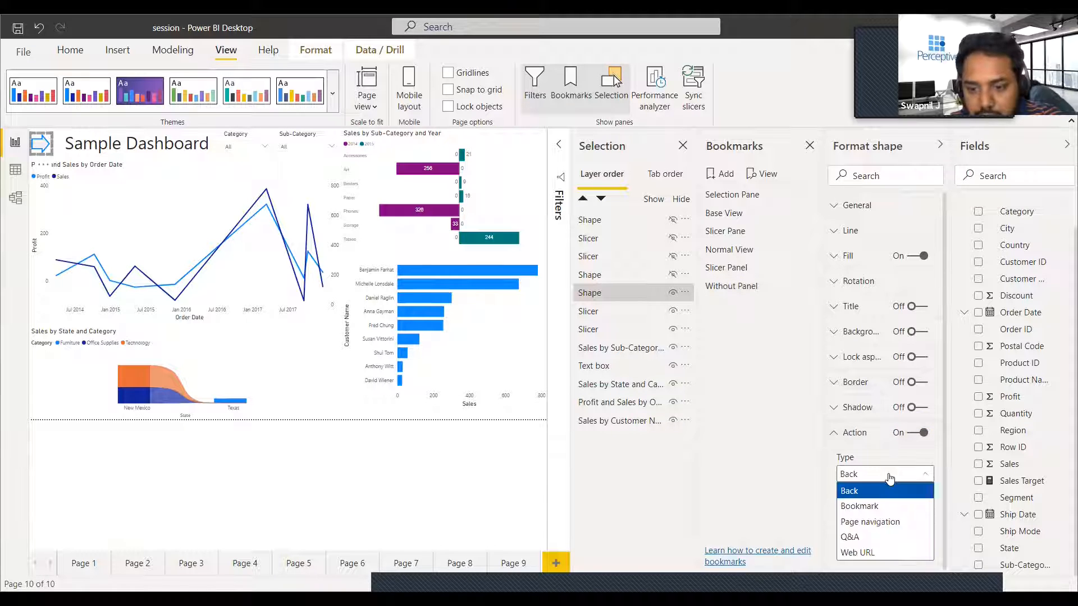
pyautogui.click(885, 507)
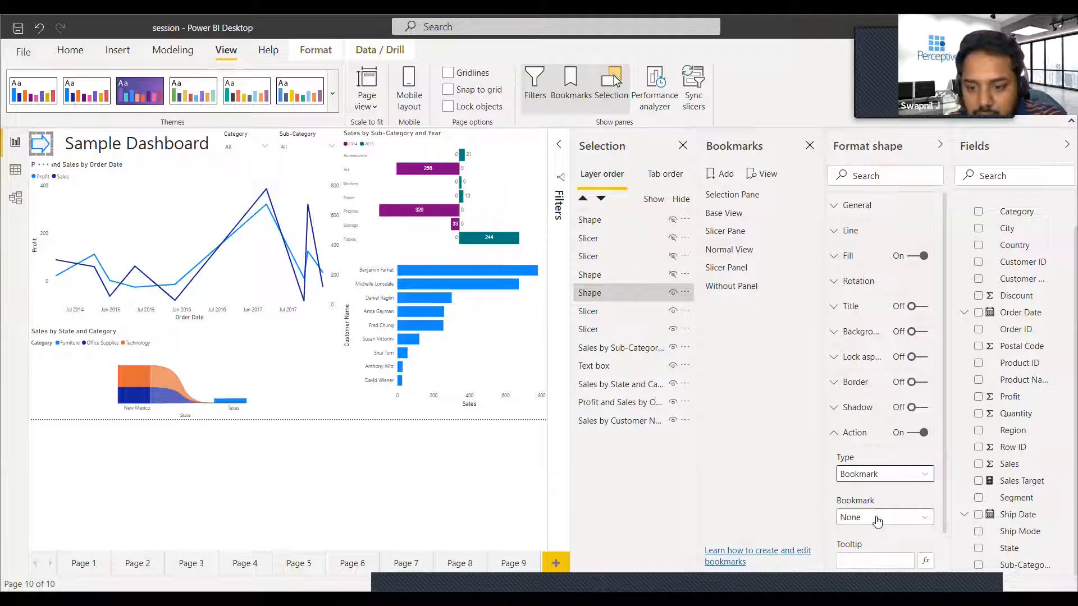
pyautogui.click(878, 518)
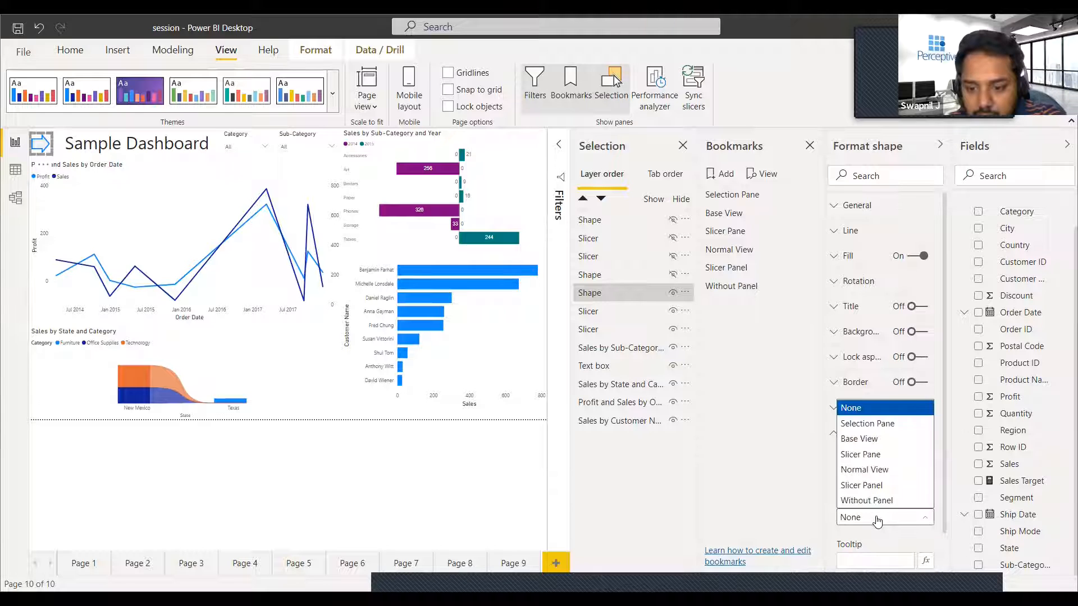
pyautogui.click(876, 486)
pyautogui.scroll(-1, 880, 491)
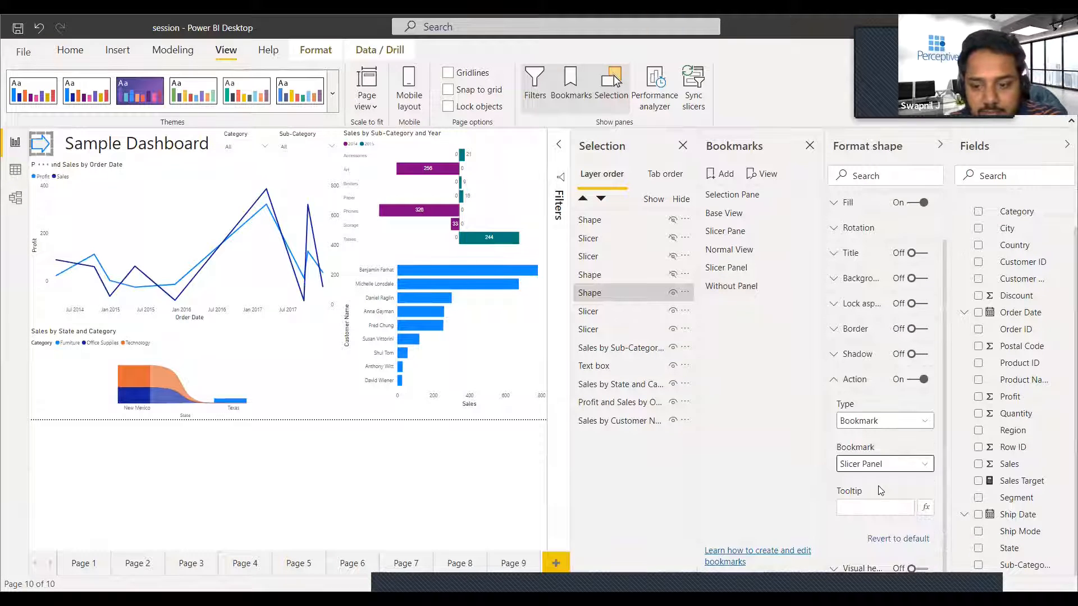
pyautogui.scroll(1, 882, 499)
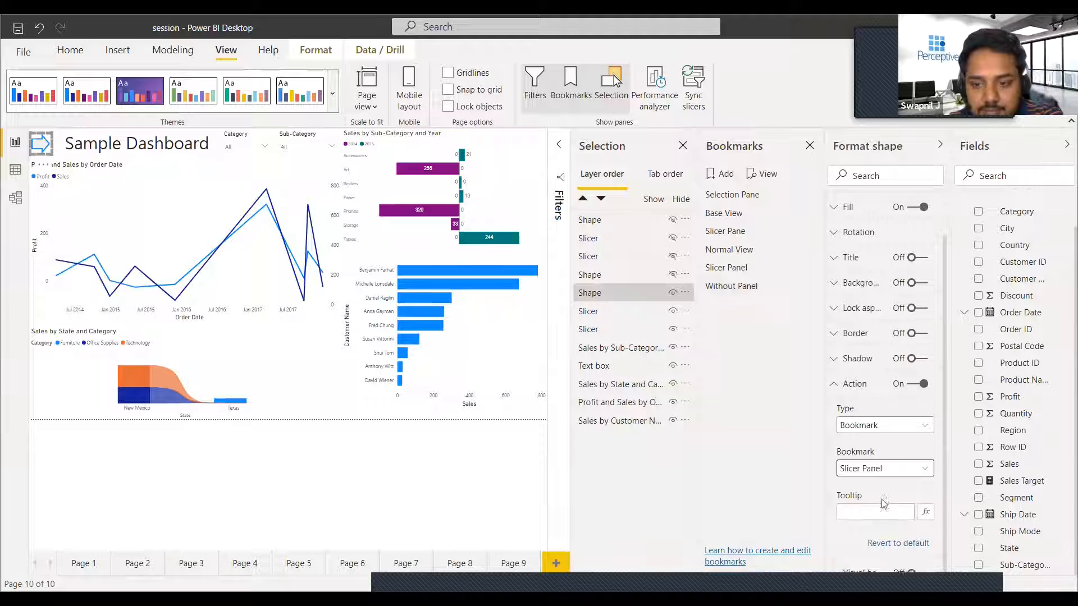
# Step: Collapse the shape formatting and Fields panes, and close the Bookmarks and Selection panes
pyautogui.click(939, 147)
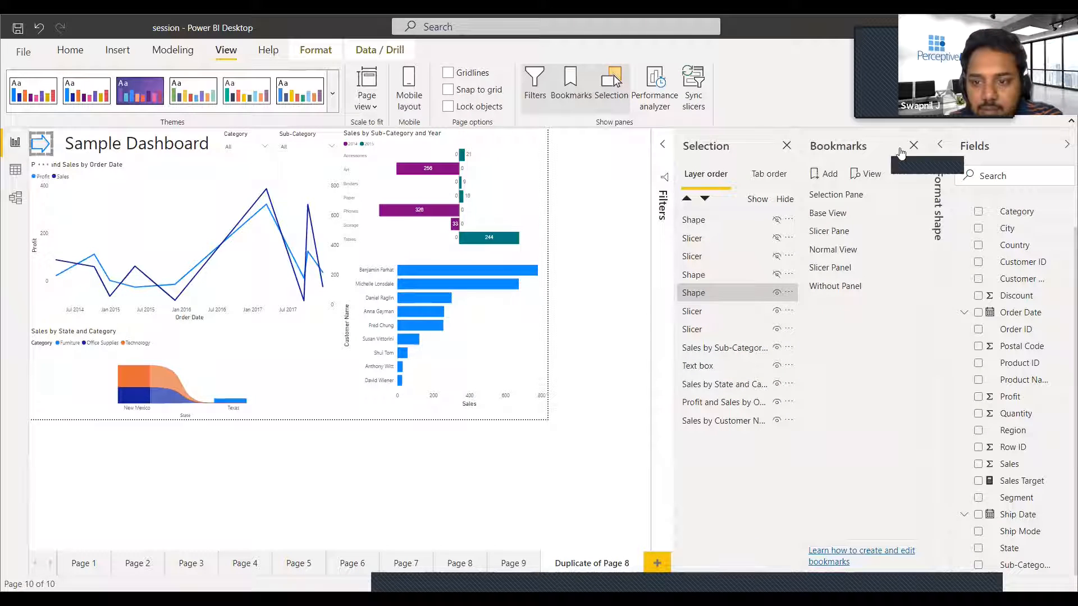
pyautogui.click(913, 147)
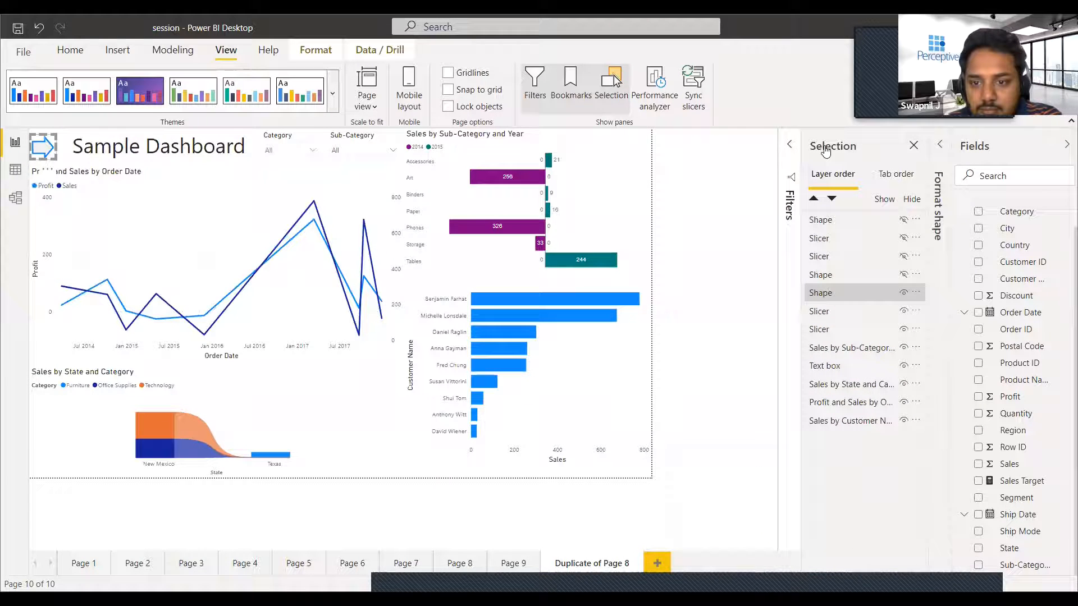
pyautogui.click(913, 145)
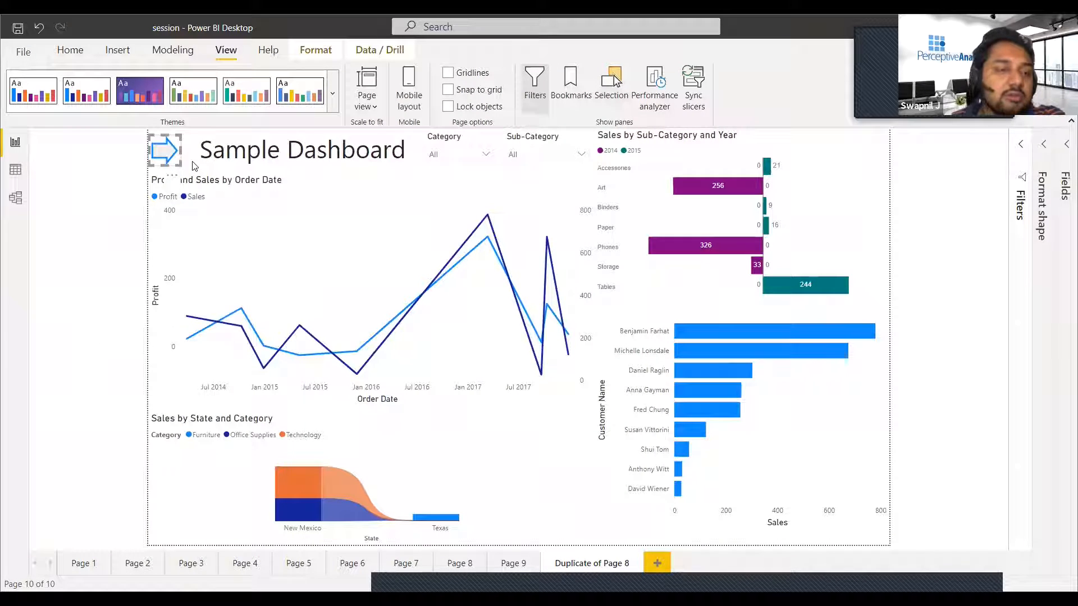
# Step: Open the filter panel with the right-pointing arrow, select all states and cities, and close it with the left-pointing arrow
pyautogui.keyDown('ctrl'); pyautogui.click(159, 157); pyautogui.keyUp('ctrl')
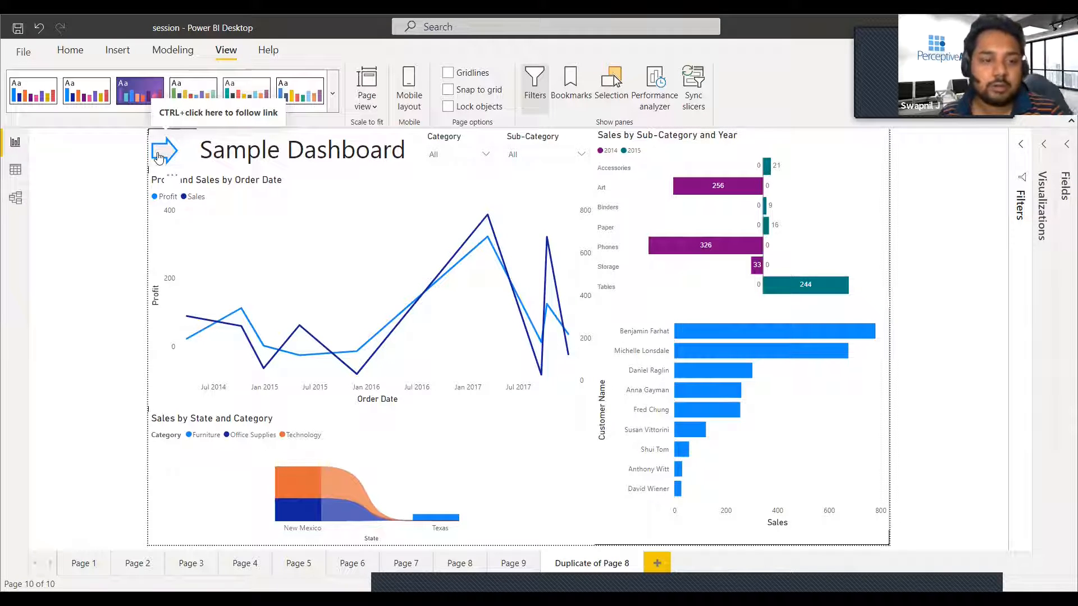
pyautogui.keyDown('ctrl'); pyautogui.click(158, 157); pyautogui.keyUp('ctrl')
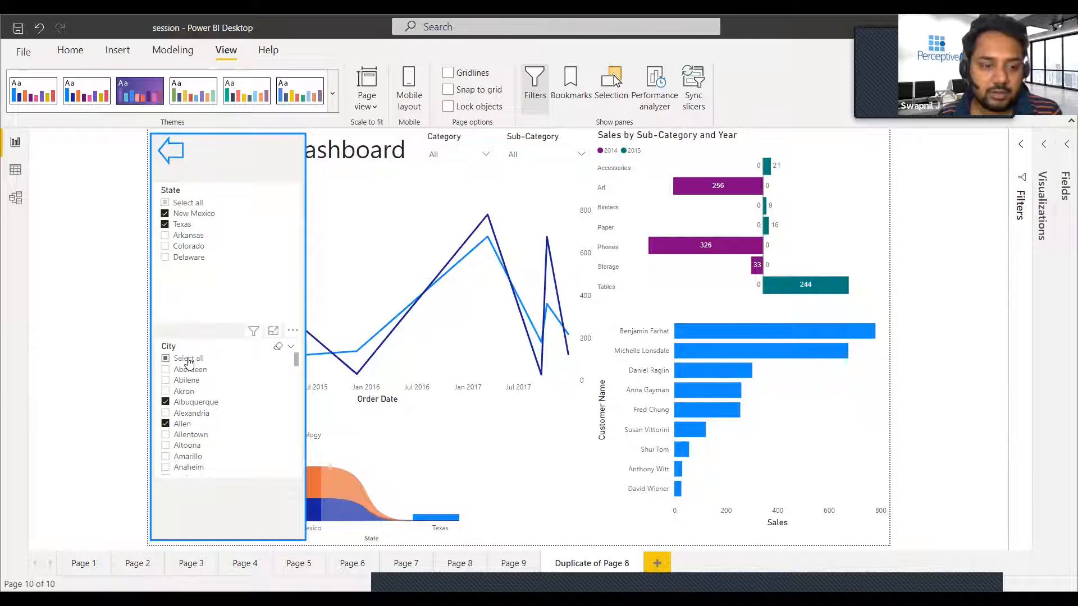
pyautogui.click(196, 205)
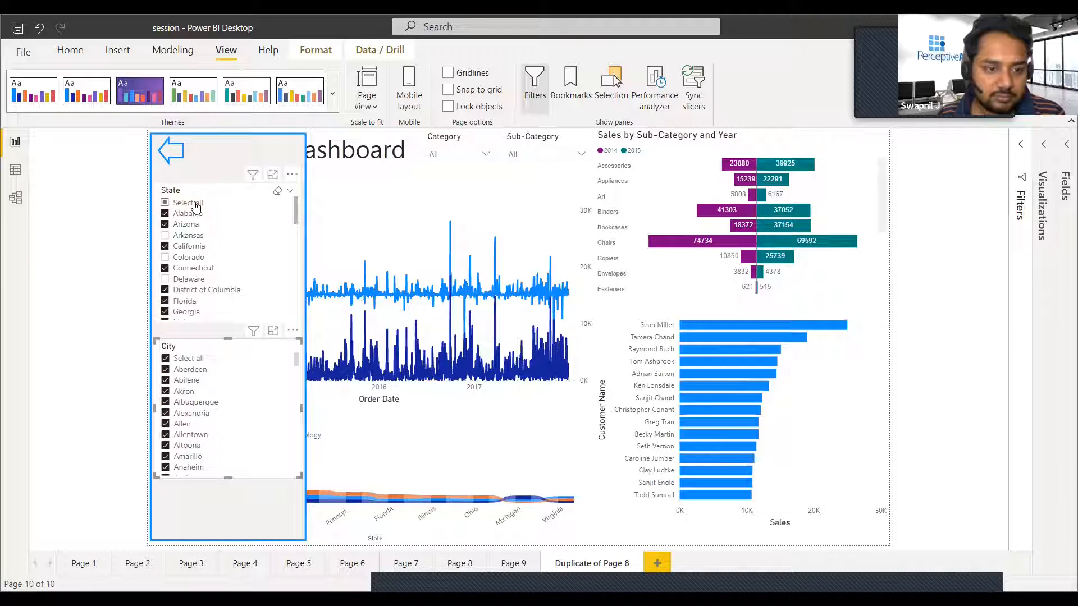
pyautogui.click(196, 204)
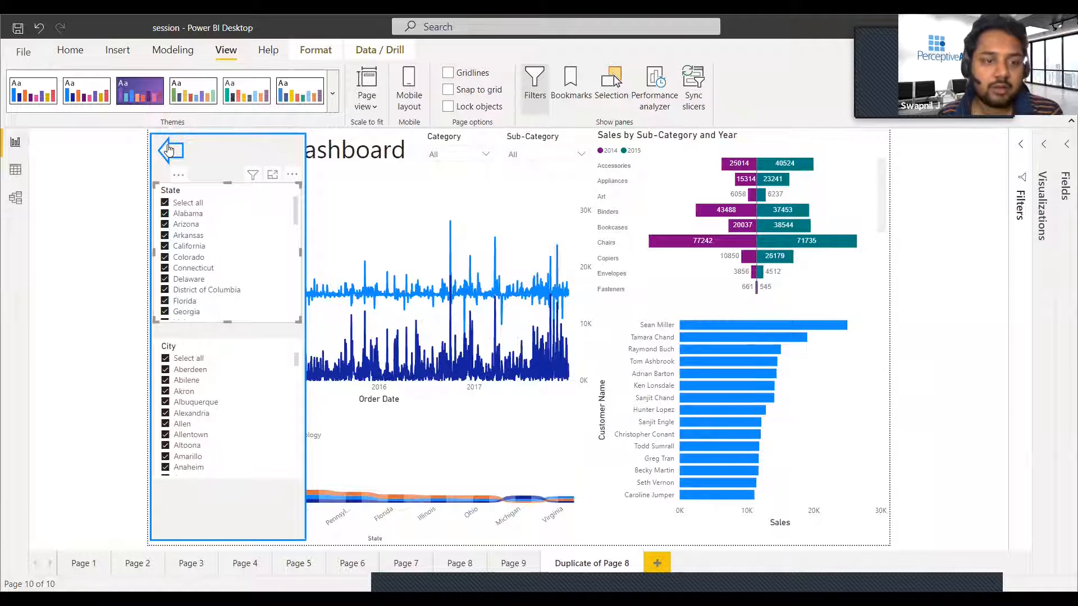
pyautogui.keyDown('ctrl'); pyautogui.click(168, 150); pyautogui.keyUp('ctrl')
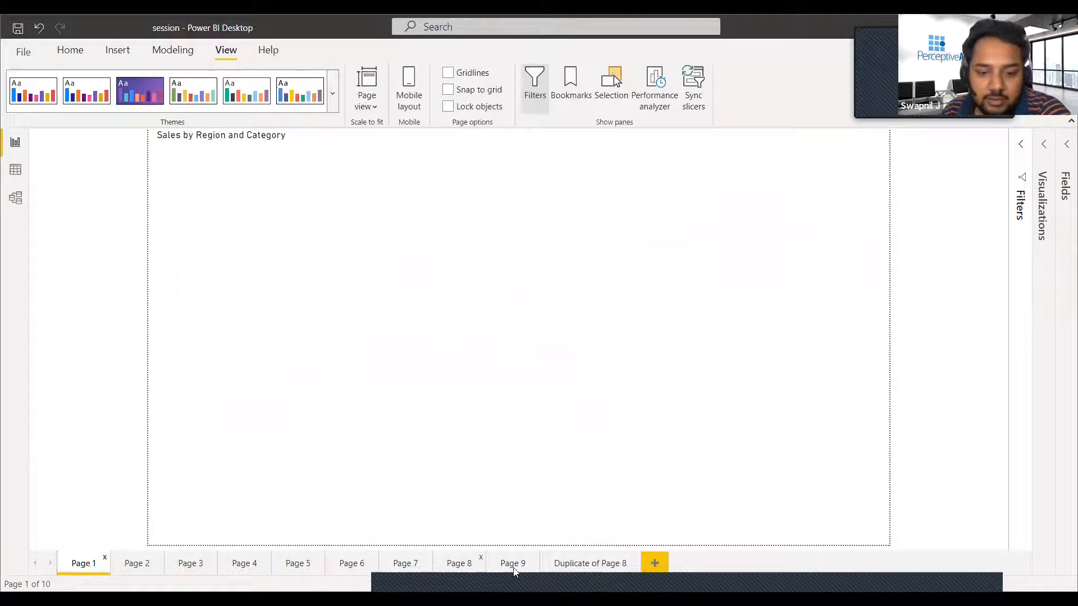
# Step: On Duplicate of Page 8, show the Bookmarks pane, open the filter panel with its arrow, and delete the City slicer
pyautogui.click(555, 568)
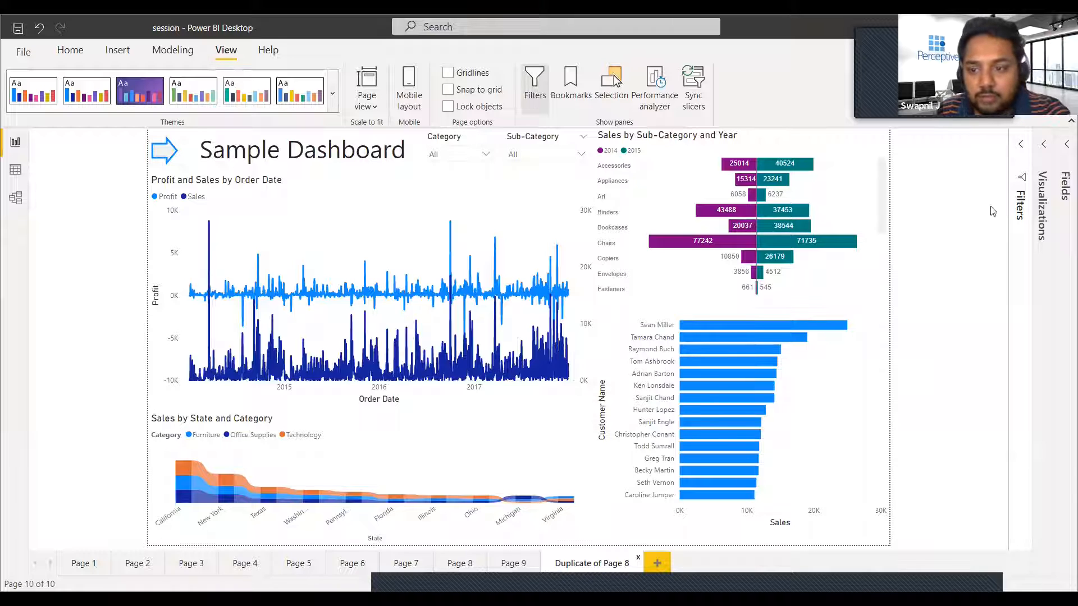
pyautogui.click(571, 95)
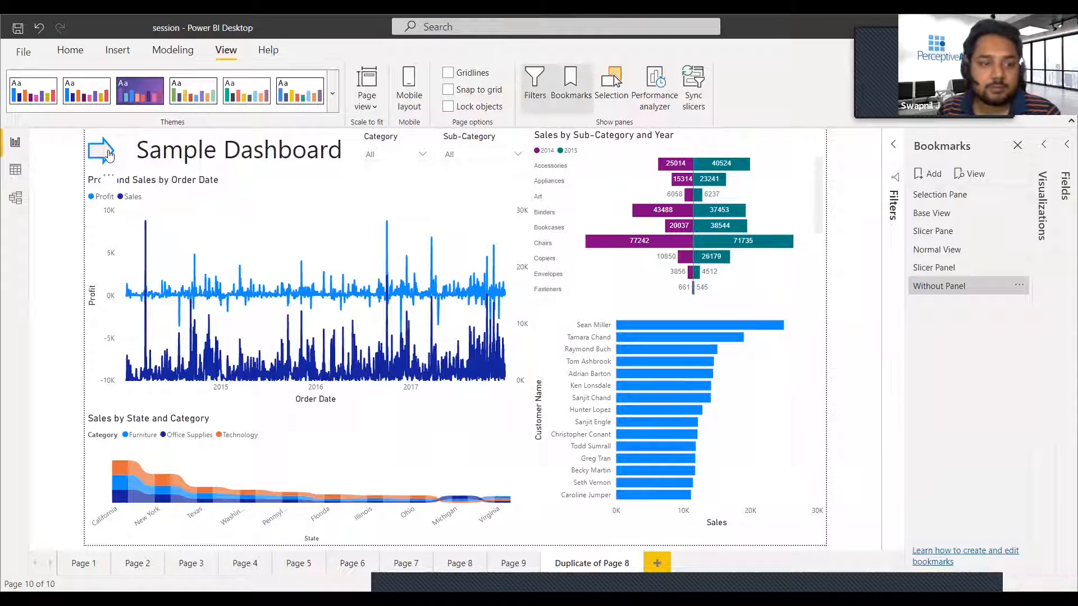
pyautogui.keyDown('ctrl'); pyautogui.click(109, 156); pyautogui.keyUp('ctrl')
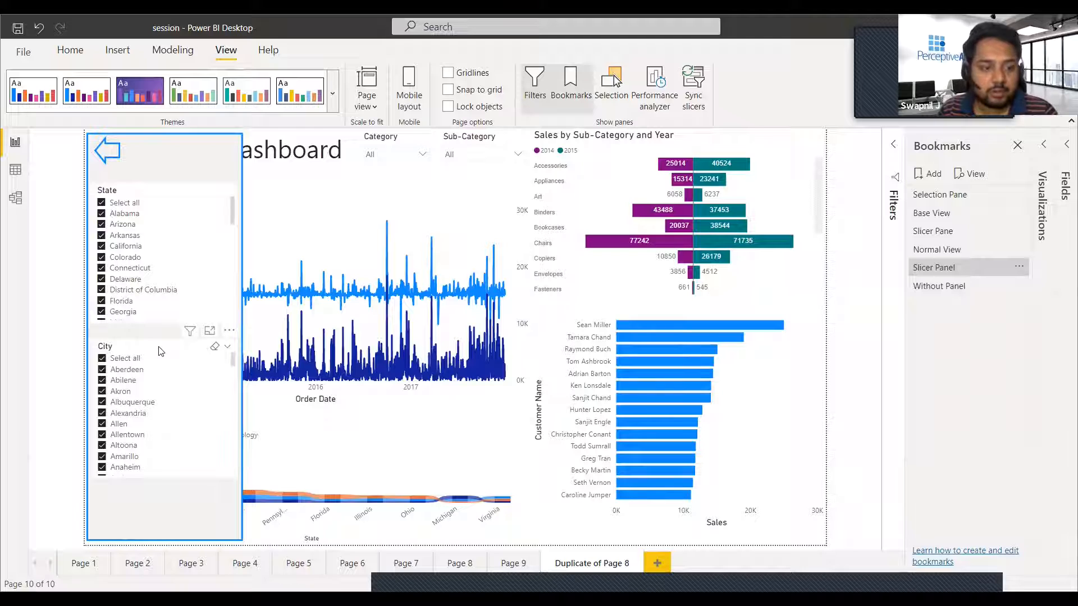
pyautogui.click(150, 347)
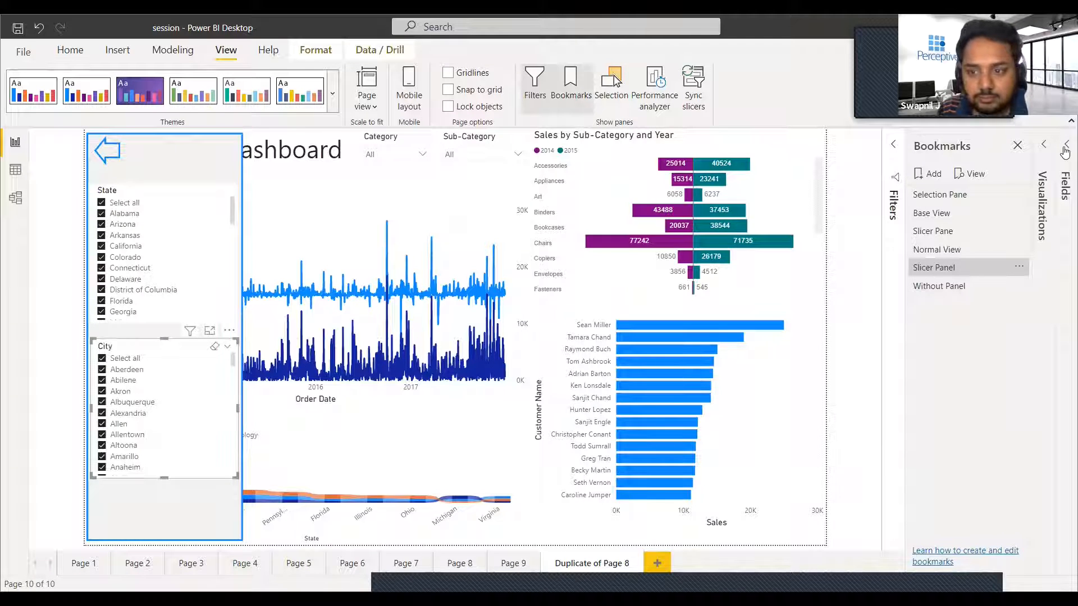
pyautogui.press('Delete')
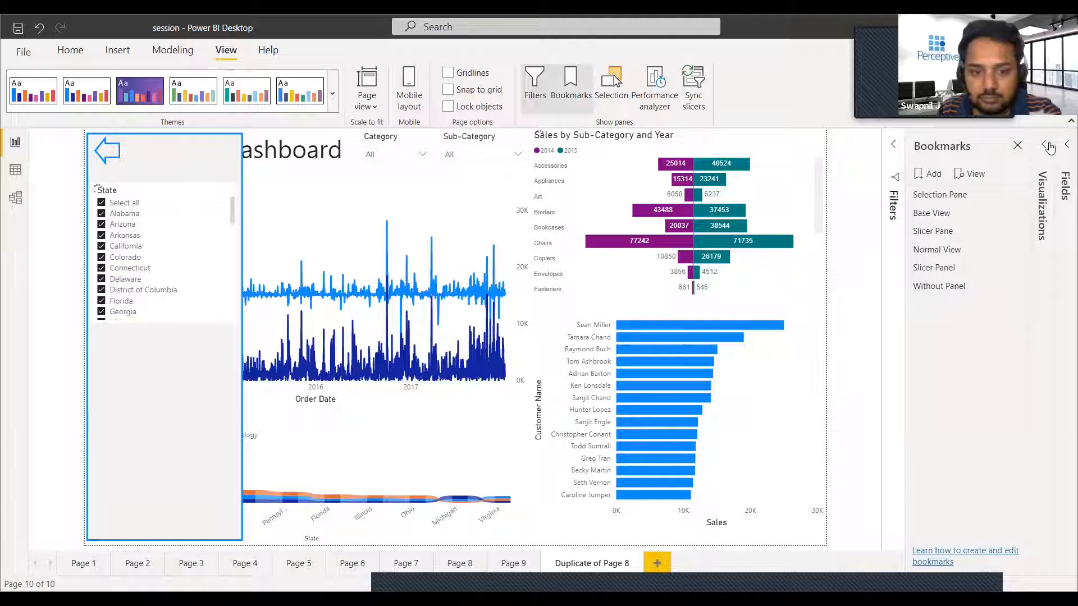
# Step: Add a stacked column chart below the State slicer and resize it to fit inside the panel
pyautogui.click(1048, 146)
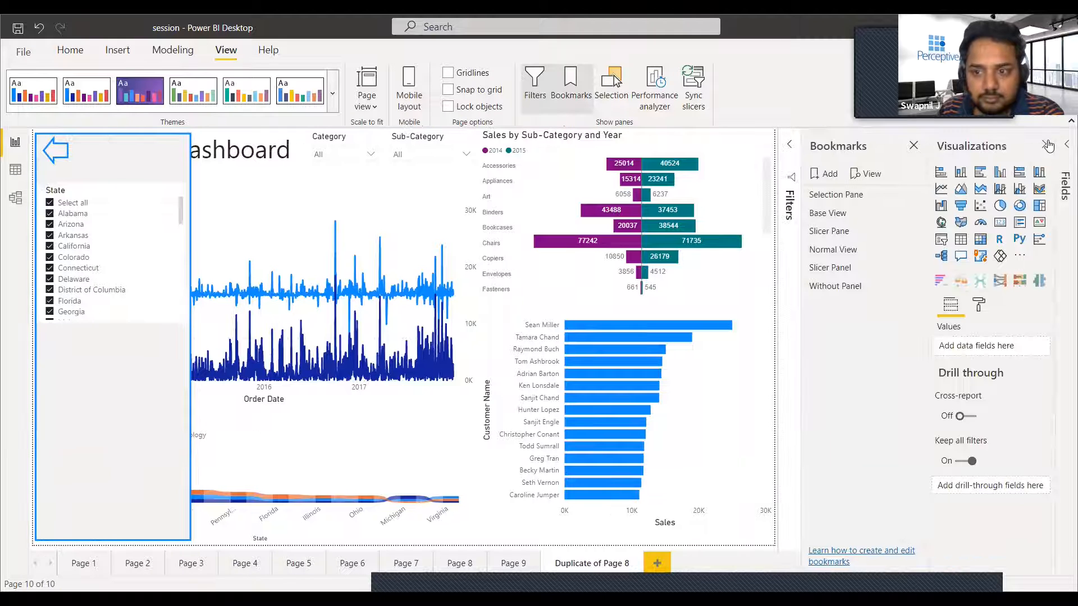
pyautogui.click(960, 174)
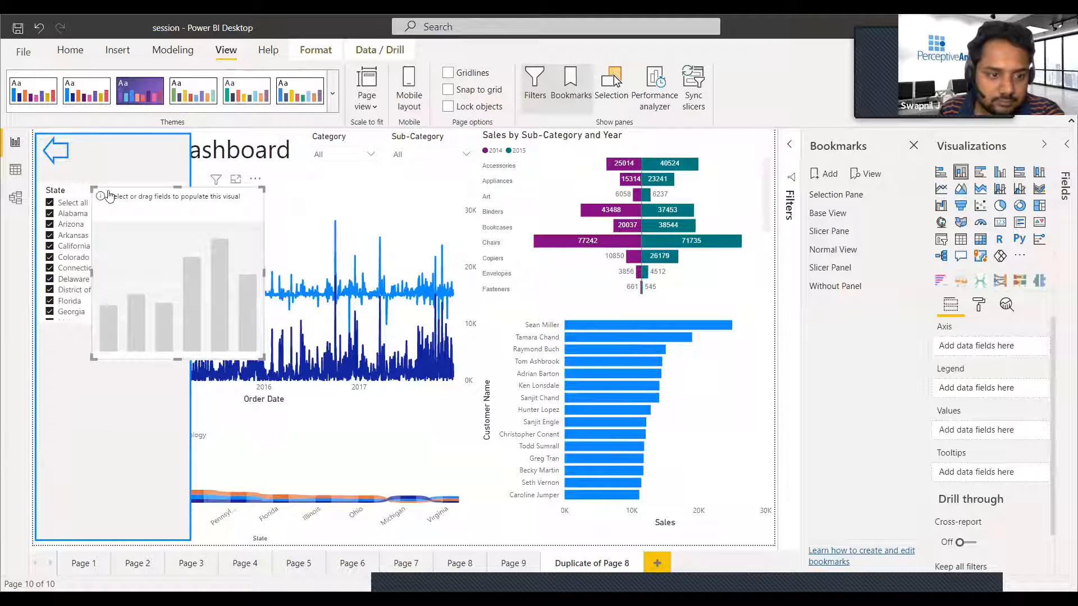
pyautogui.moveTo(98, 337); pyautogui.dragTo(43, 500)
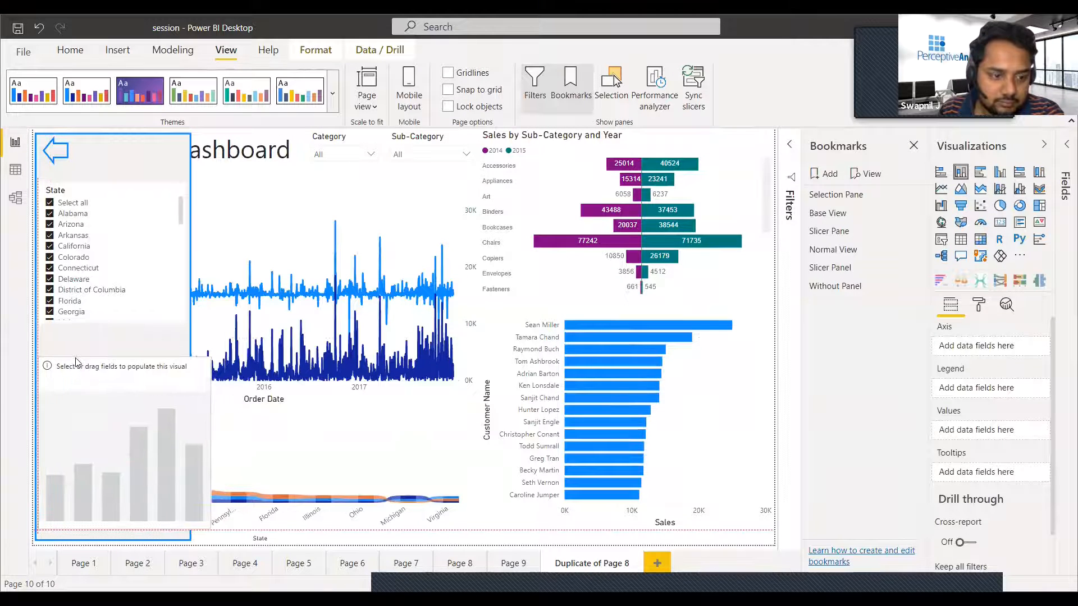
pyautogui.moveTo(209, 520); pyautogui.dragTo(176, 511)
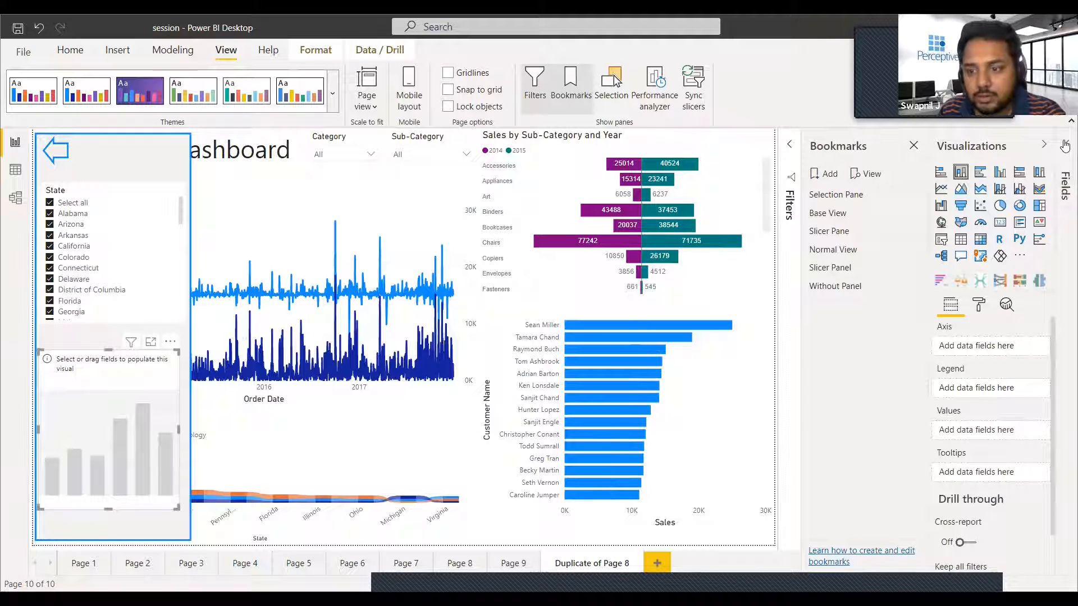
# Step: Assign Customer ID from the Orders table to the new chart's axis and Sales to its values
pyautogui.click(1064, 184)
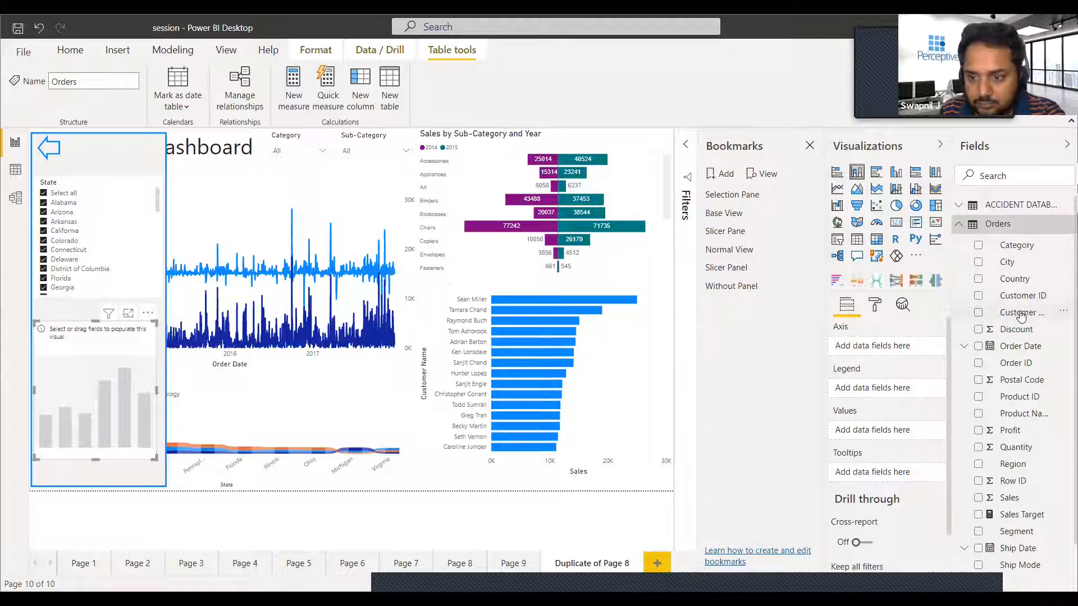
pyautogui.moveTo(1020, 316); pyautogui.dragTo(886, 348)
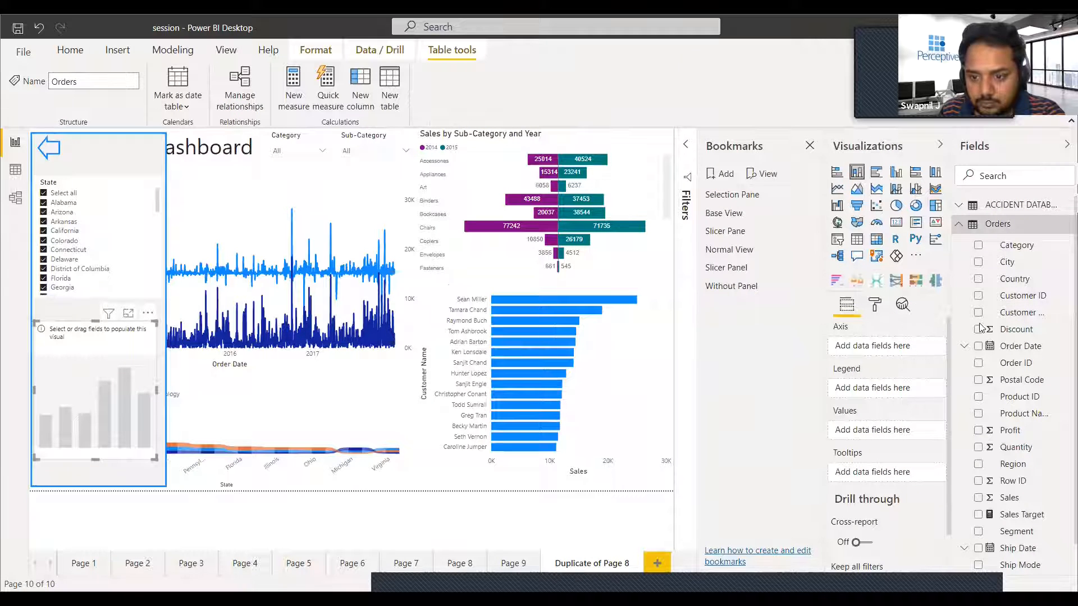
pyautogui.scroll(-1, 1024, 416)
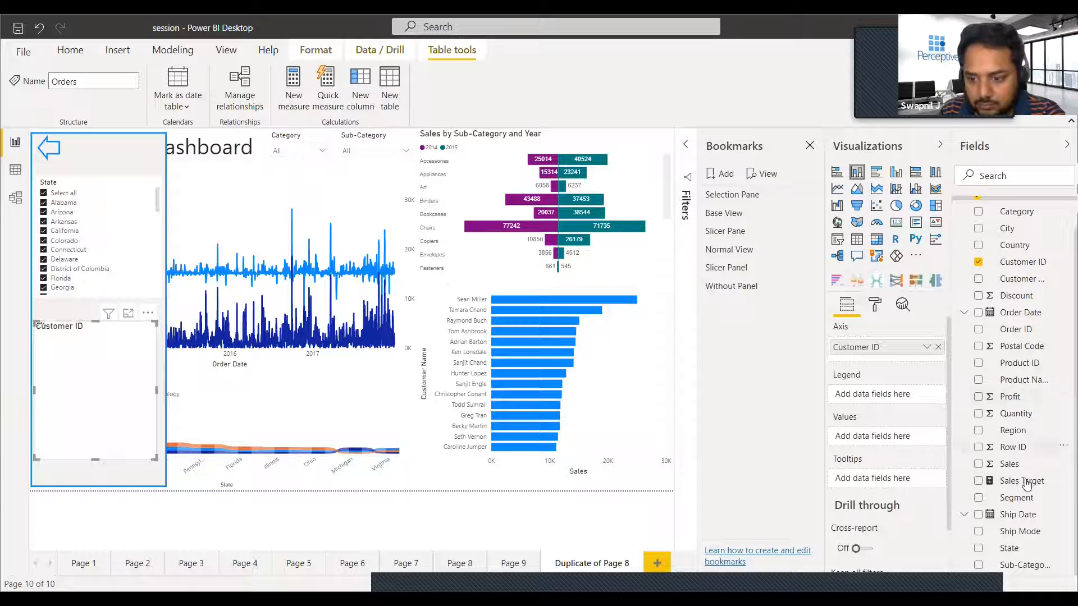
pyautogui.moveTo(1016, 464); pyautogui.dragTo(898, 440)
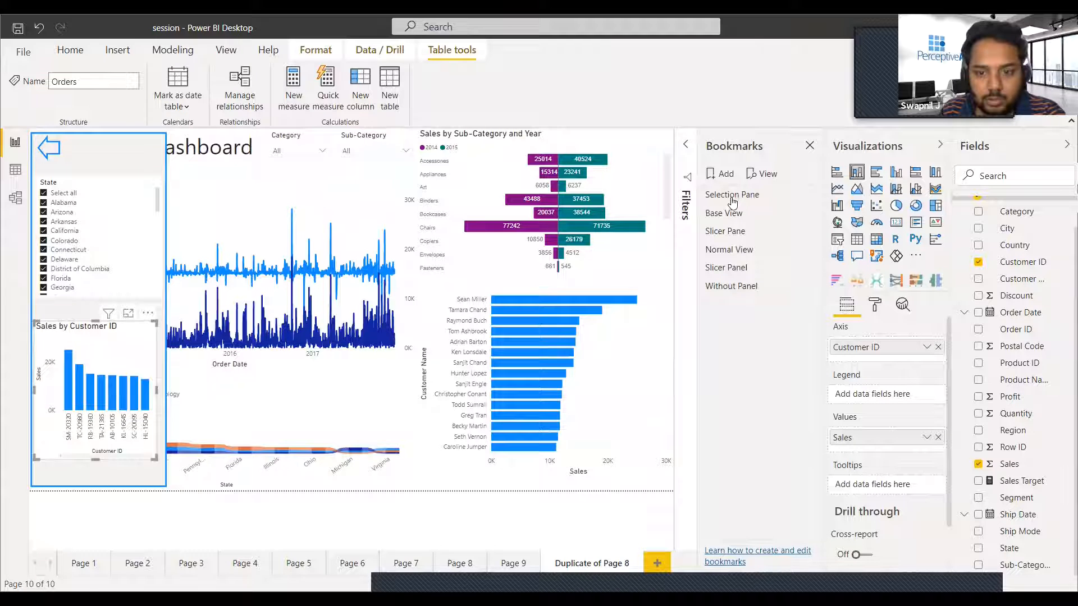
# Step: Filter the panel chart's Customer ID with a Top N filter showing the top 4 by Sales
pyautogui.click(687, 147)
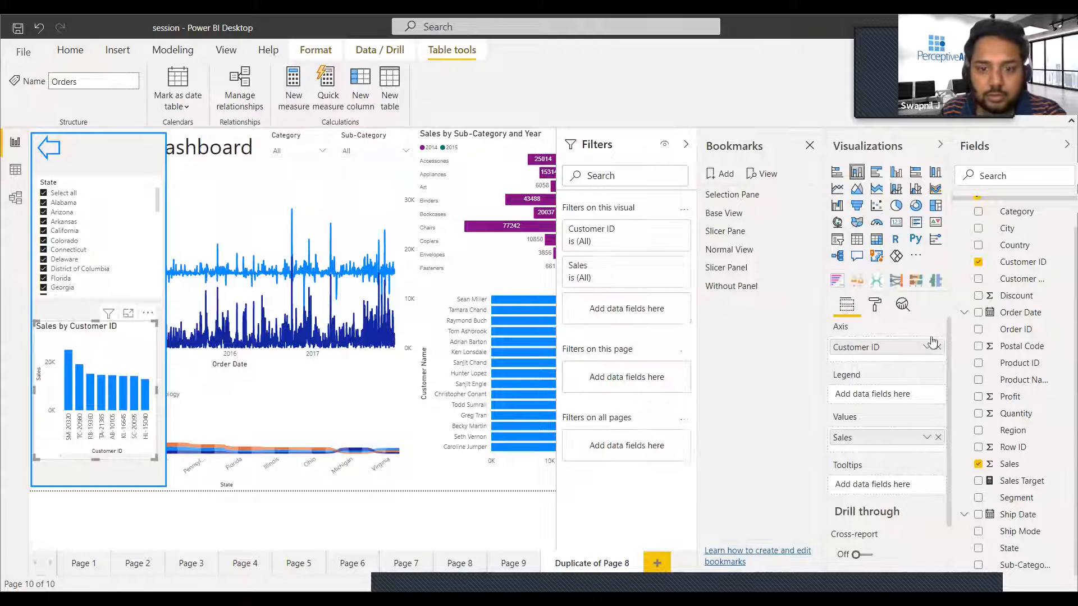
pyautogui.click(664, 229)
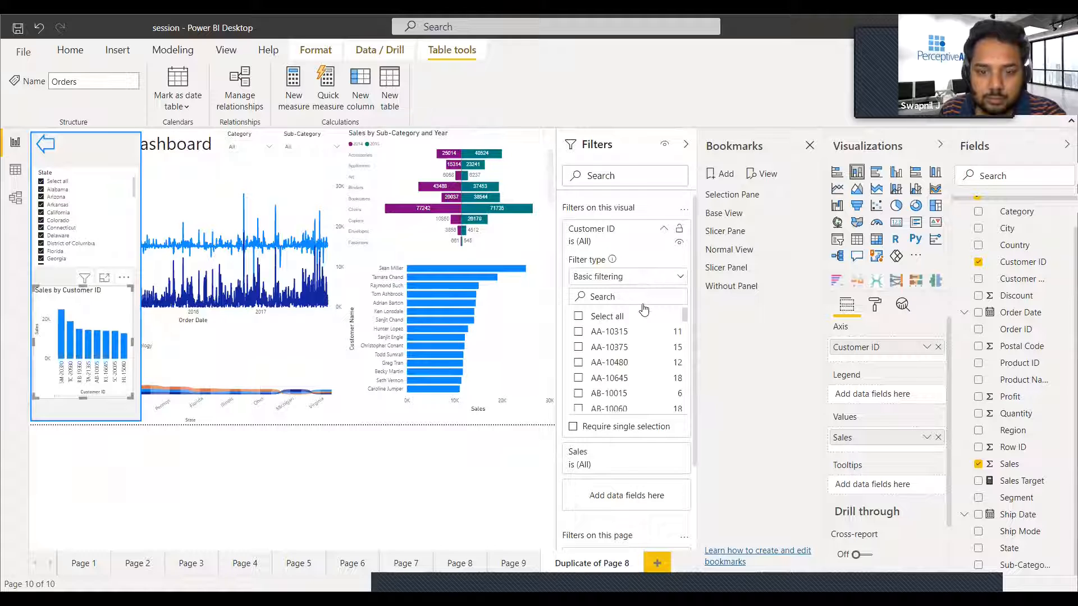
pyautogui.click(640, 277)
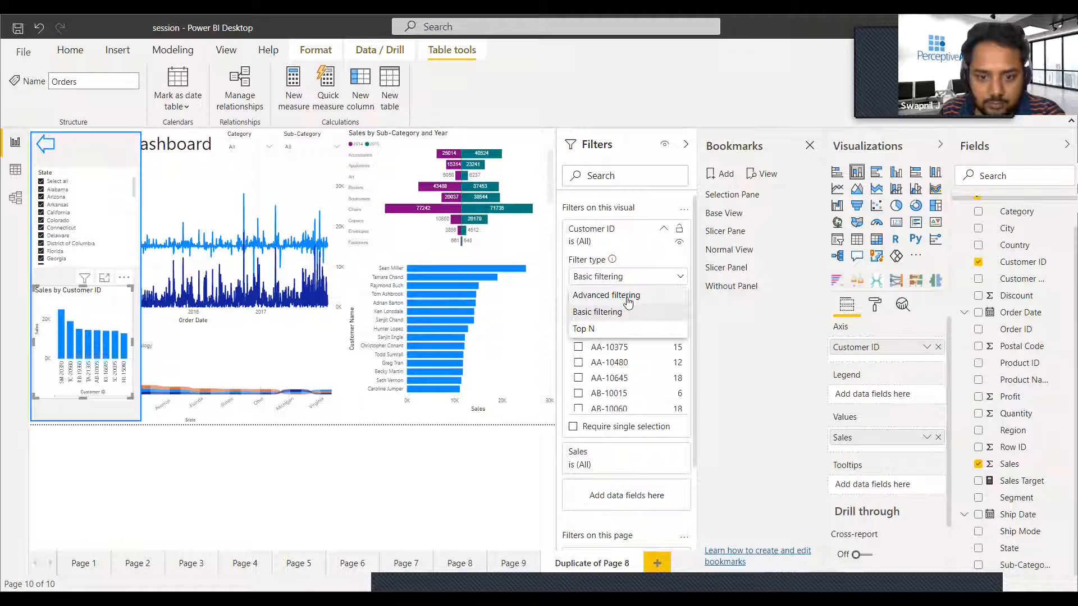
pyautogui.click(620, 330)
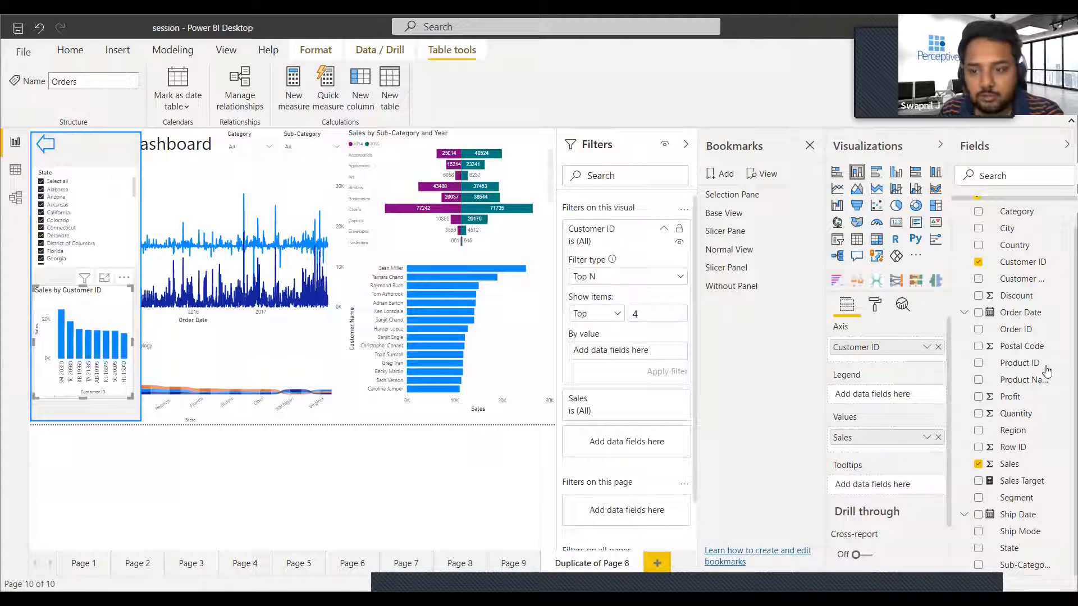
pyautogui.moveTo(658, 366); pyautogui.dragTo(631, 351)
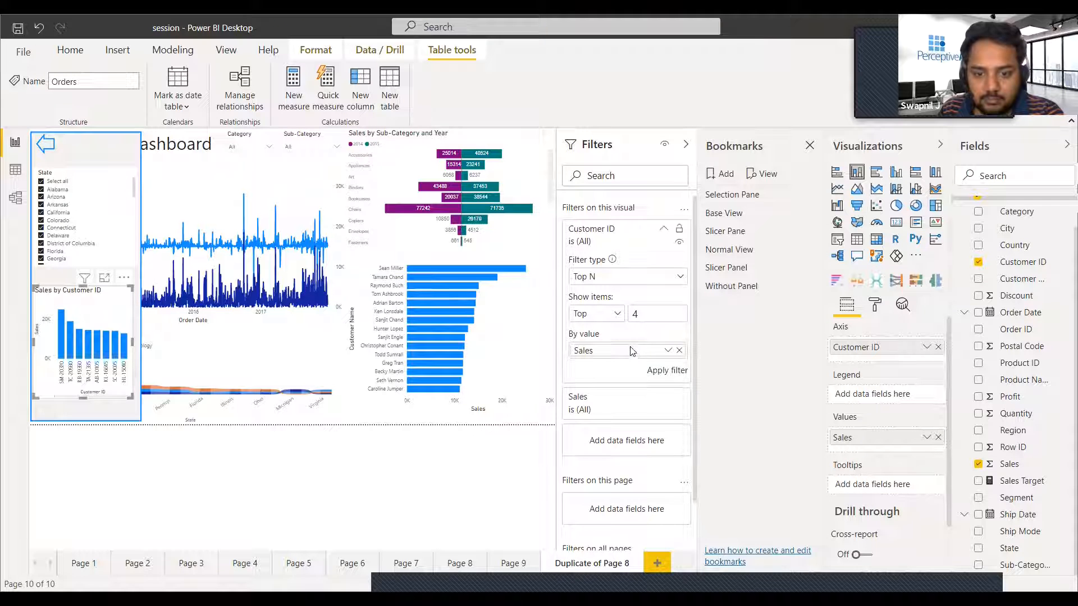
pyautogui.click(666, 371)
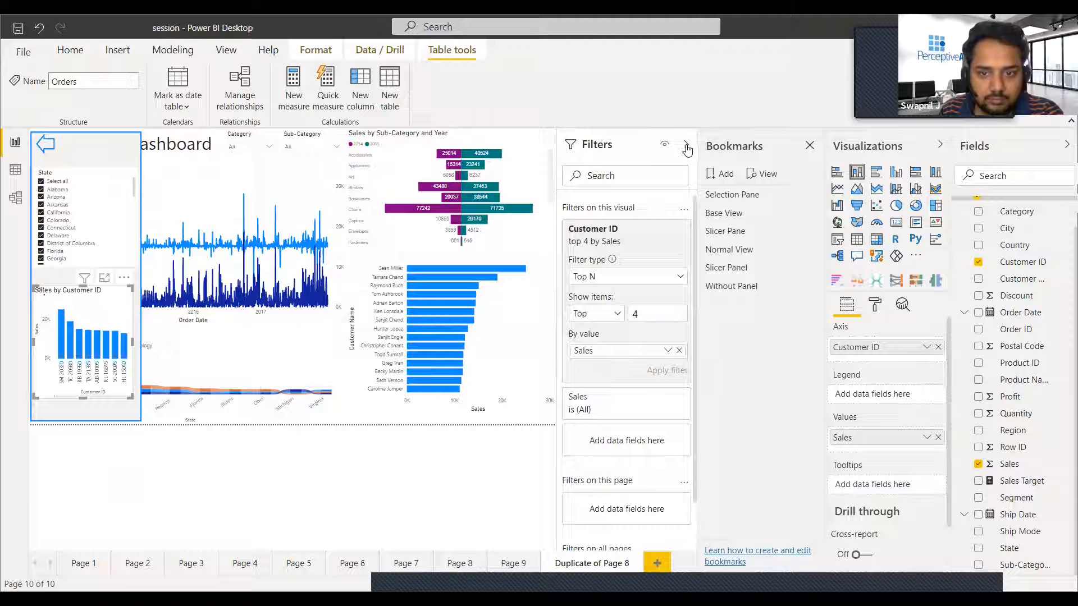
# Step: Show the Selection pane and delete the Slicer Panel bookmark
pyautogui.click(224, 51)
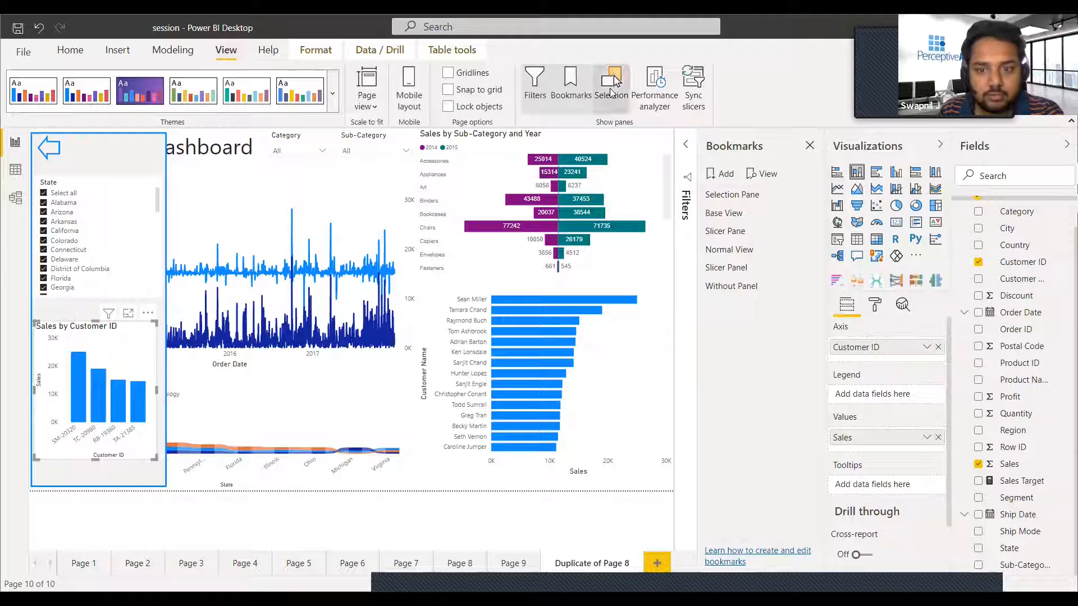
pyautogui.click(611, 90)
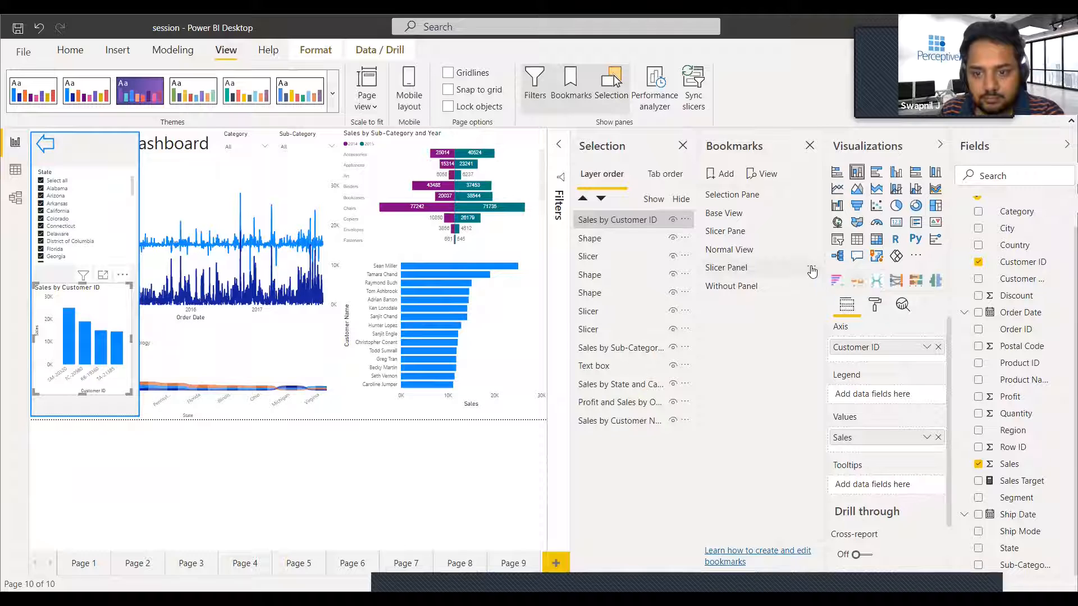
pyautogui.click(811, 268)
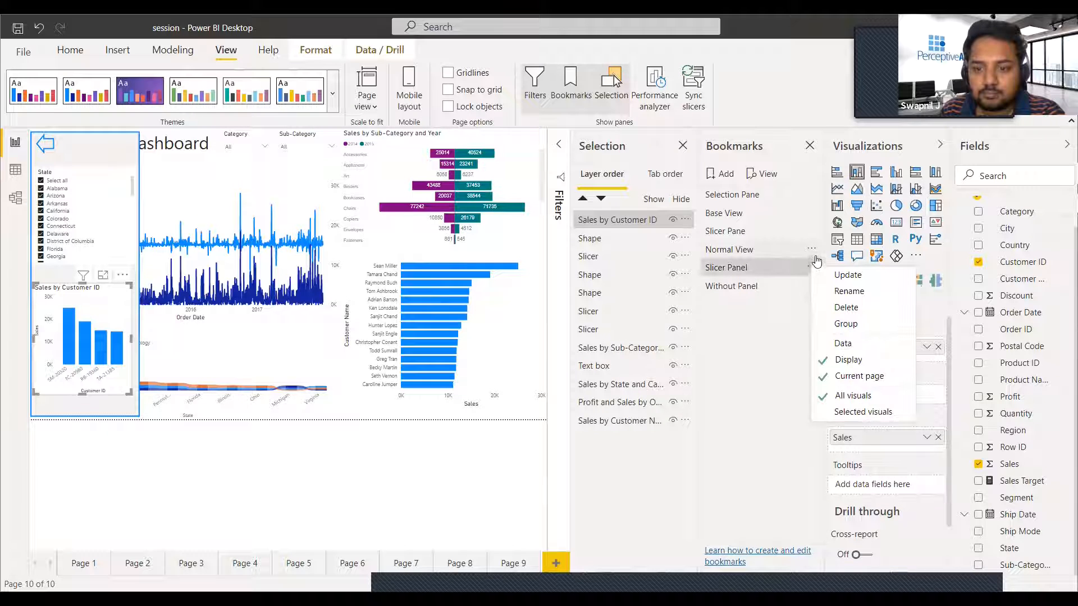
pyautogui.click(848, 275)
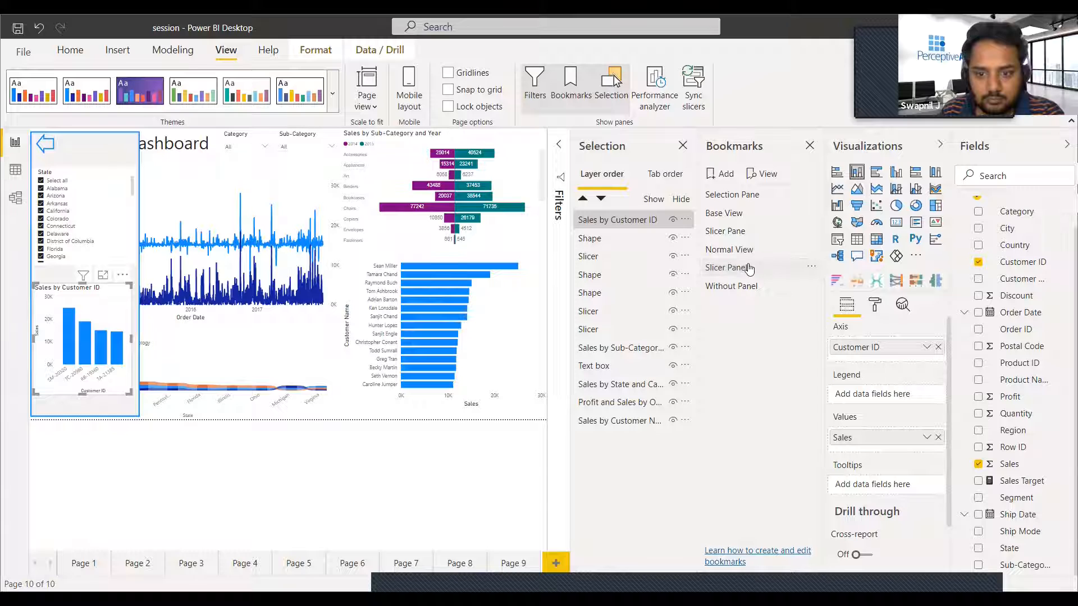
pyautogui.click(812, 267)
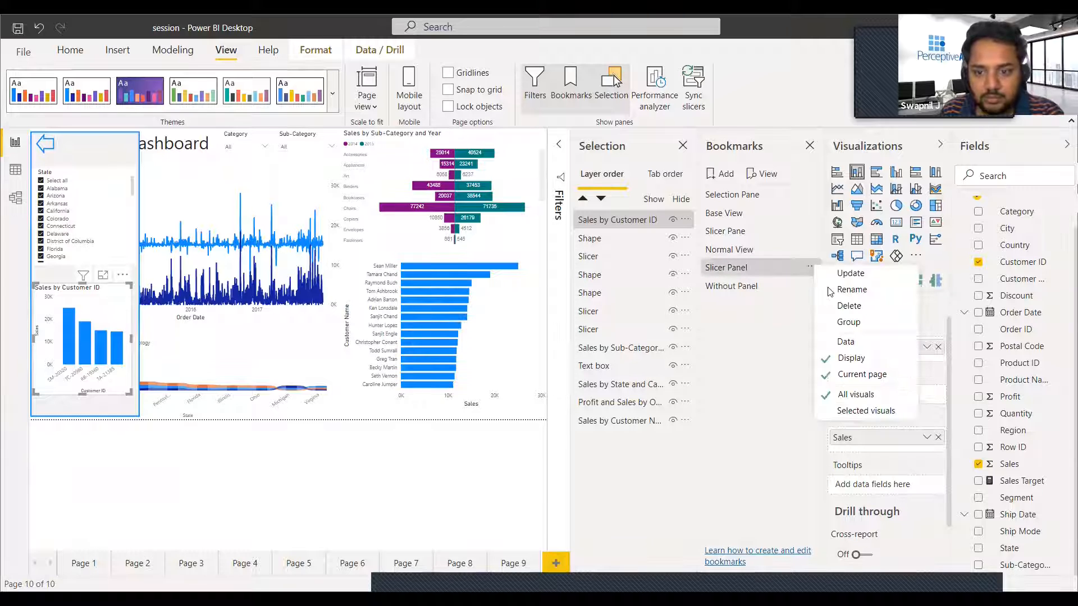
pyautogui.click(806, 305)
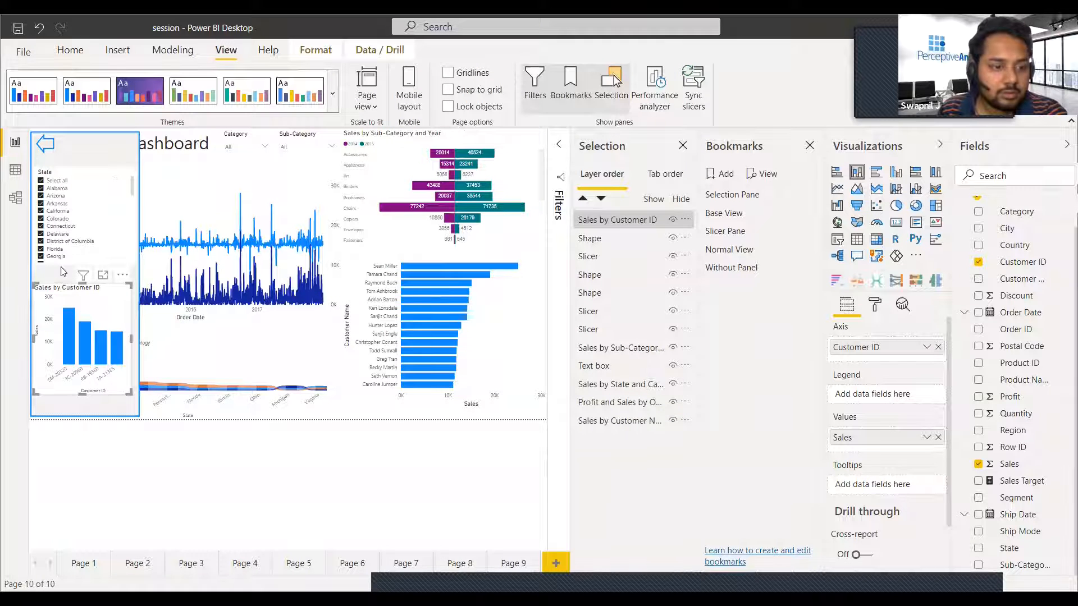
# Step: Add a bookmark of the open panel with the Sales by Customer ID chart and name it Additional Panel
pyautogui.click(724, 176)
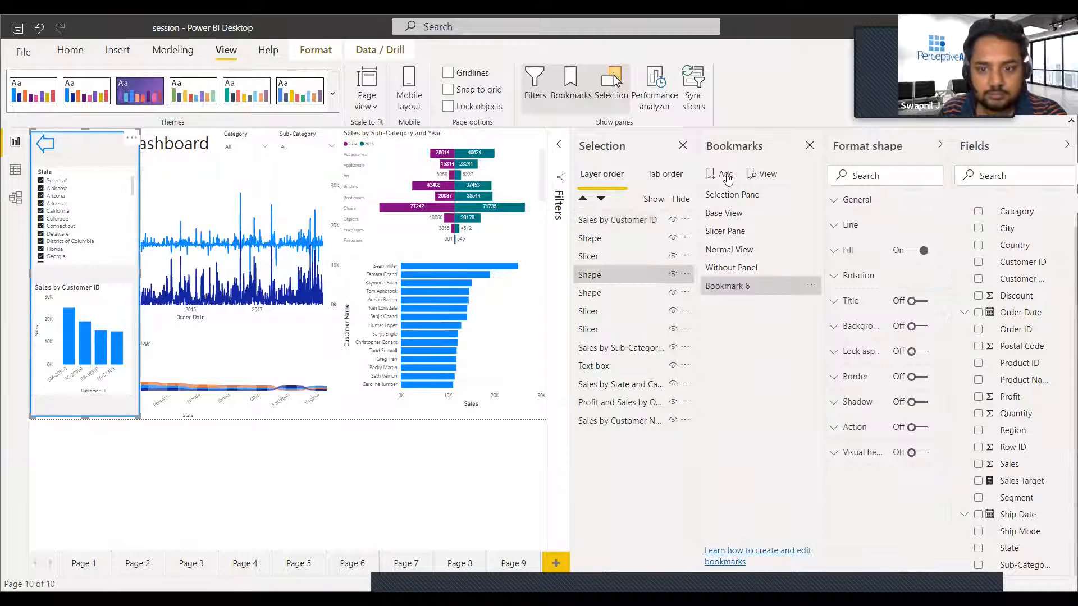
pyautogui.doubleClick(752, 286)
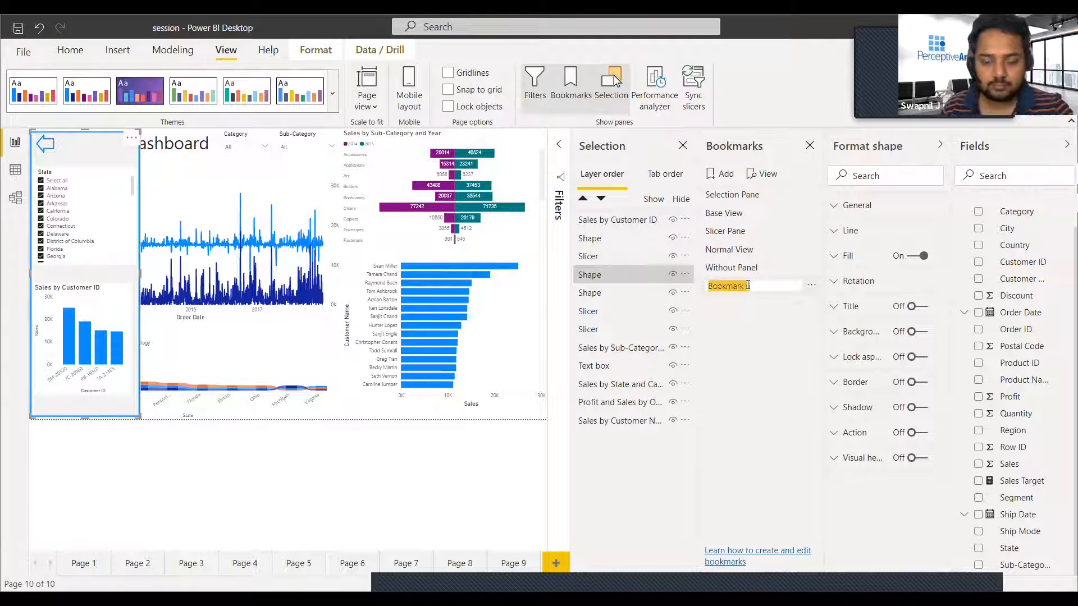
pyautogui.write('A')
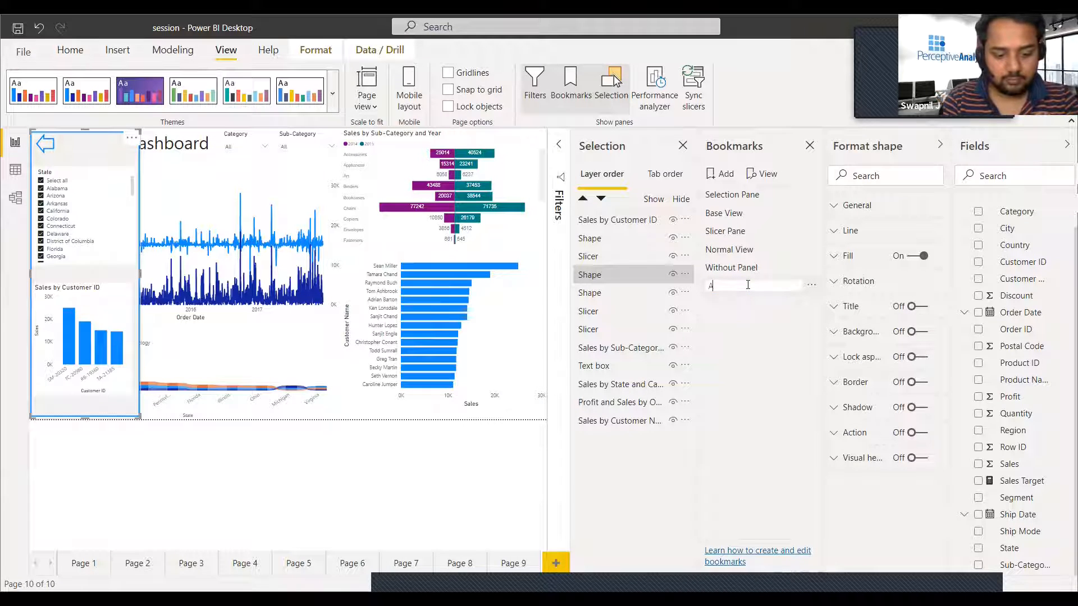
pyautogui.write('ddit')
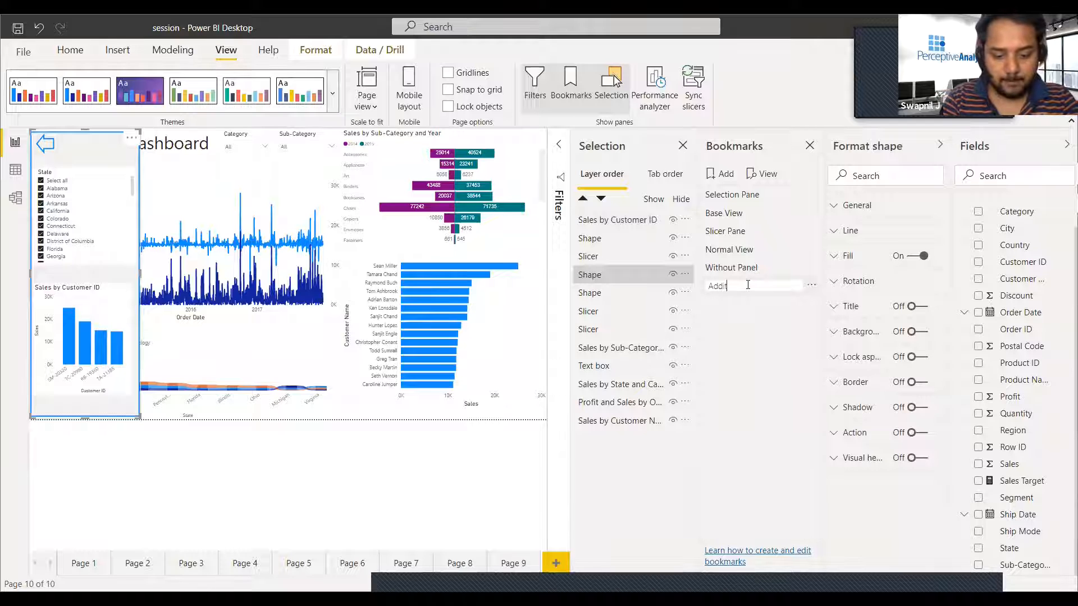
pyautogui.write('ional Panel')
pyautogui.press('Return')
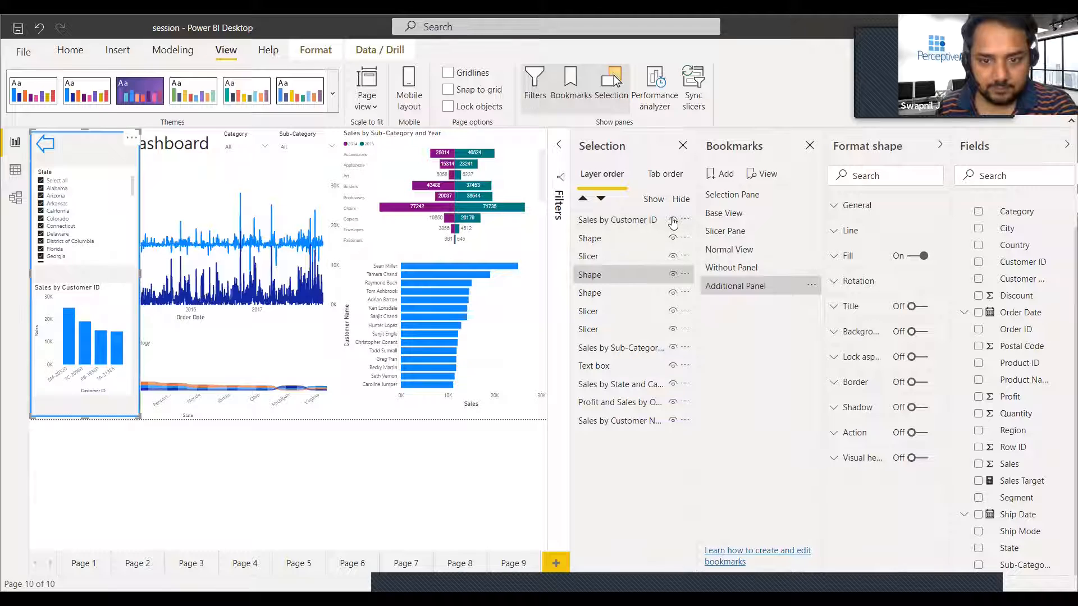
# Step: Apply the Without Panel bookmark, delete it, and hide the Sales by Customer ID chart on the page
pyautogui.click(737, 268)
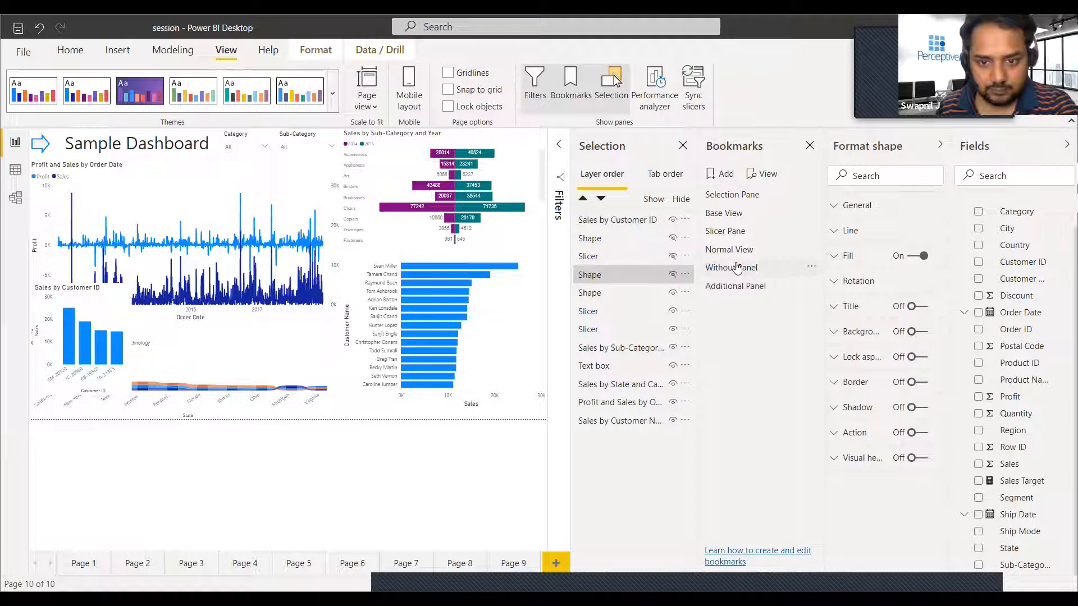
pyautogui.click(808, 268)
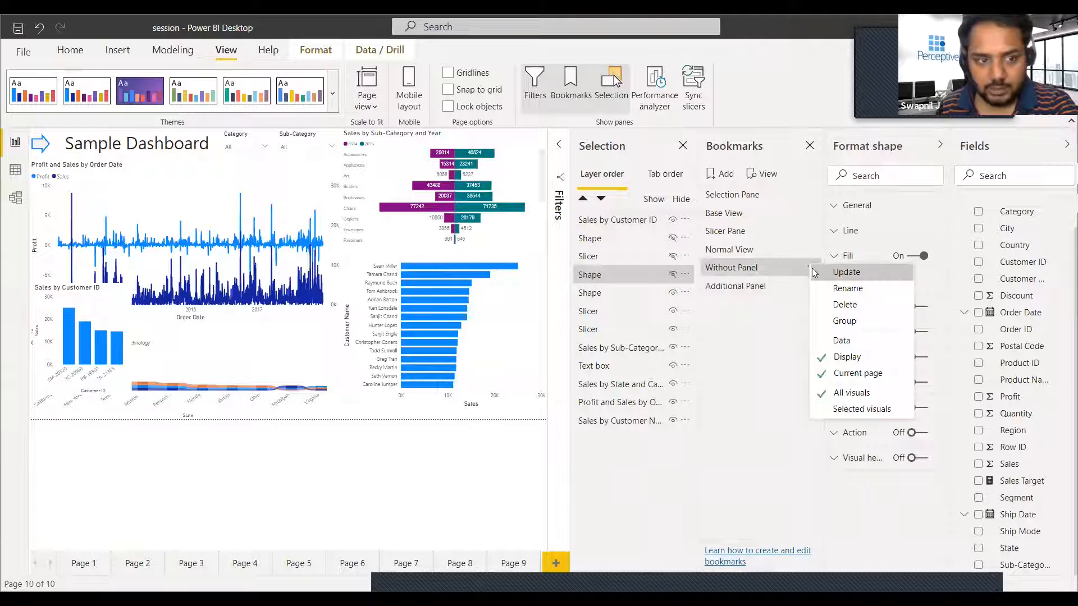
pyautogui.click(847, 306)
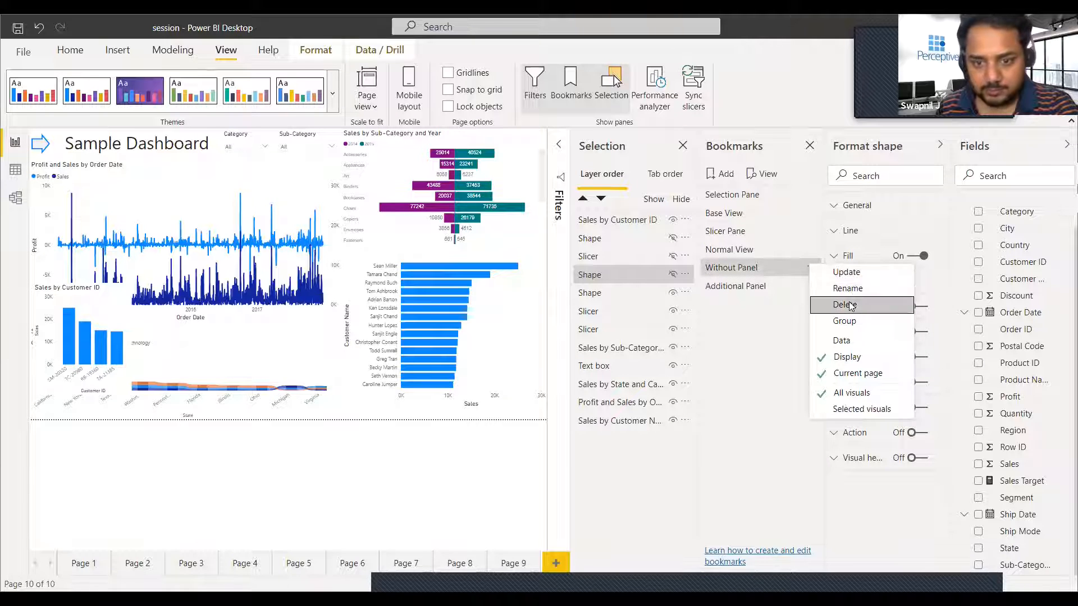
pyautogui.click(673, 219)
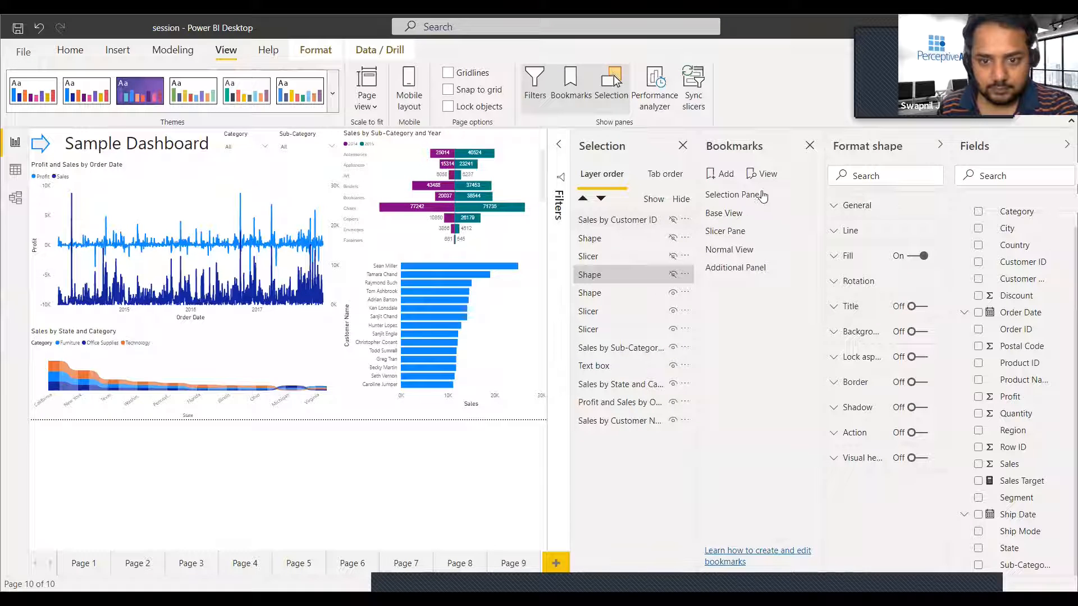
# Step: Add a bookmark of the page with the panel hidden and name it Normal View
pyautogui.click(713, 180)
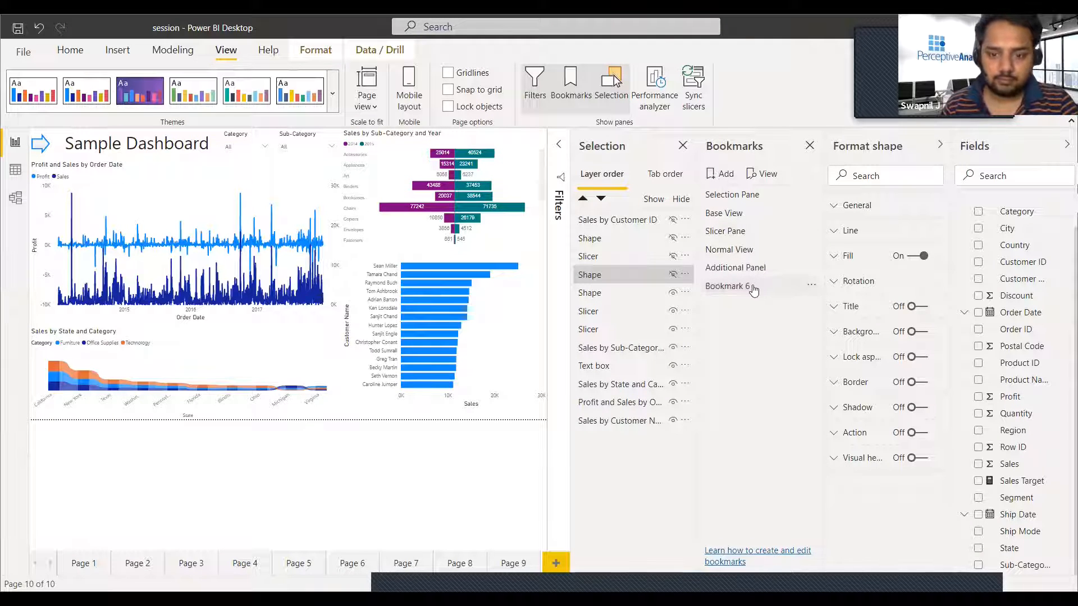
pyautogui.doubleClick(752, 288)
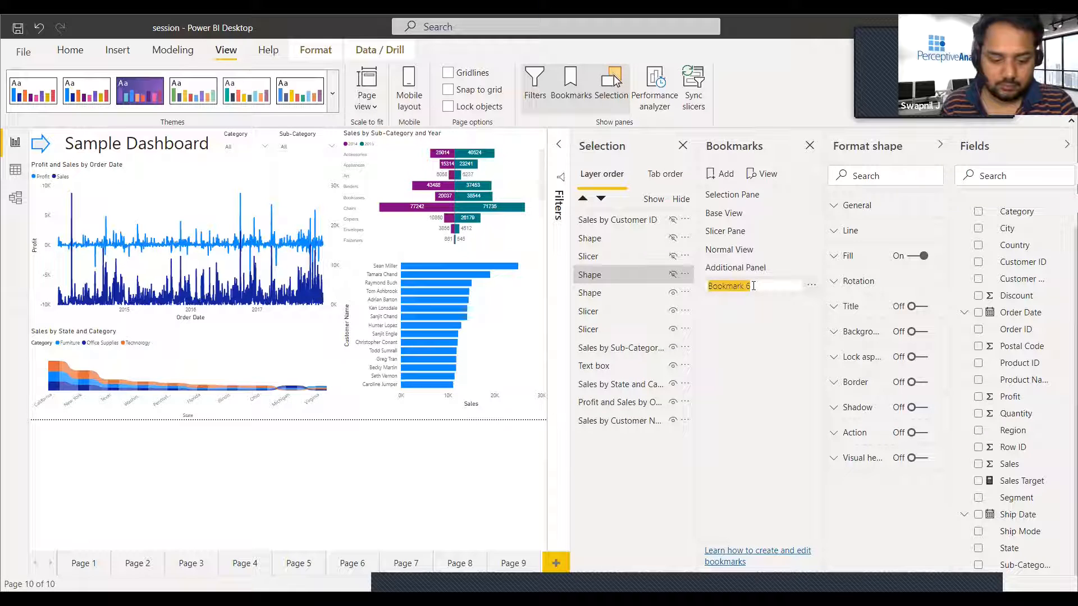
pyautogui.write('Normal View')
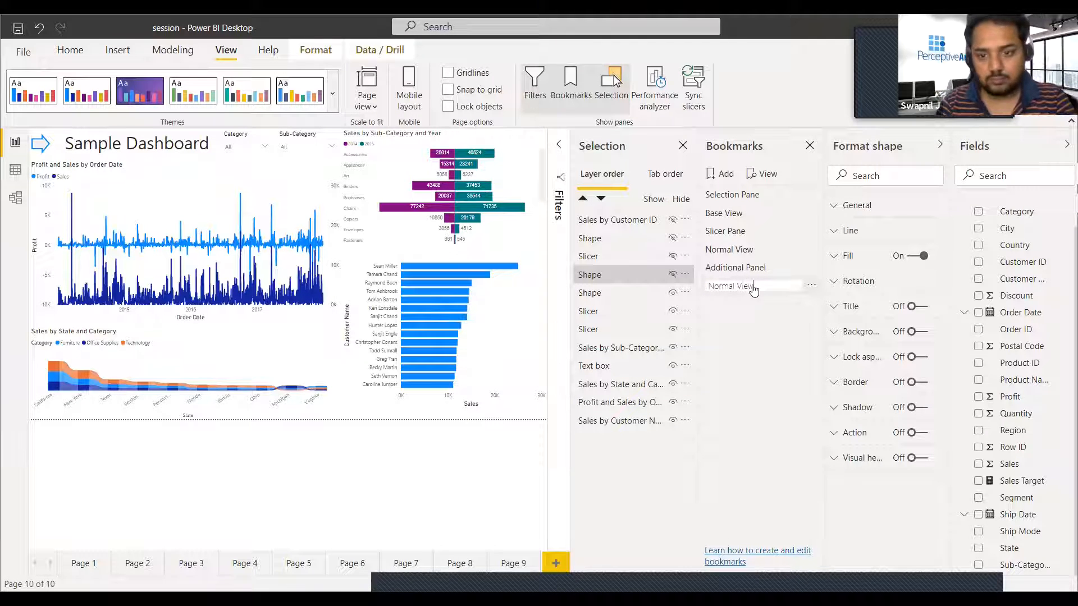
pyautogui.press('Return')
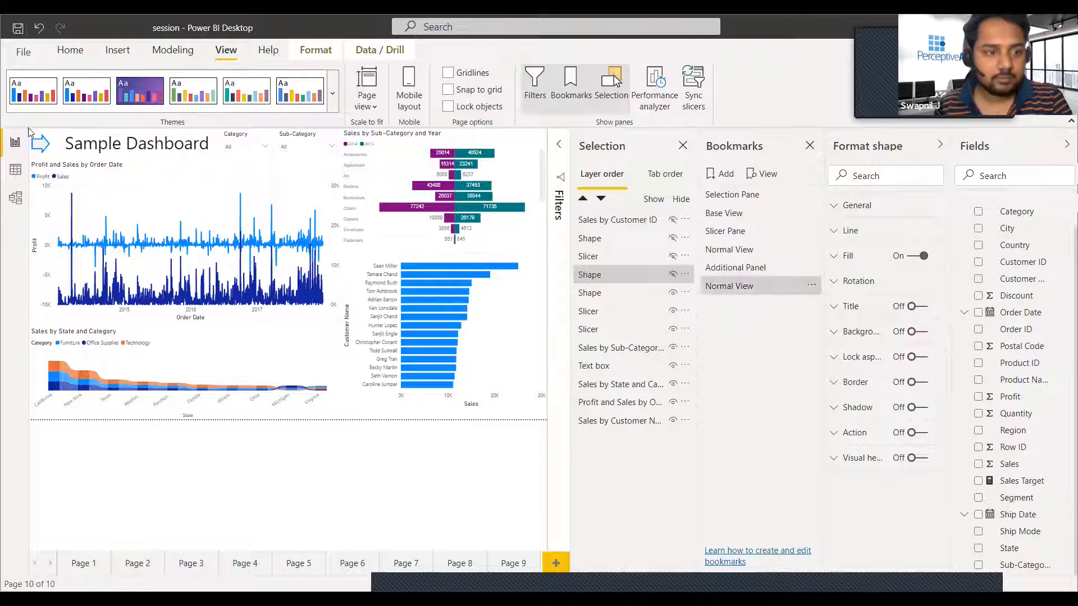
# Step: Apply the Additional Panel bookmark and link the panel's left-pointing arrow to the newly added Normal View bookmark
pyautogui.click(742, 271)
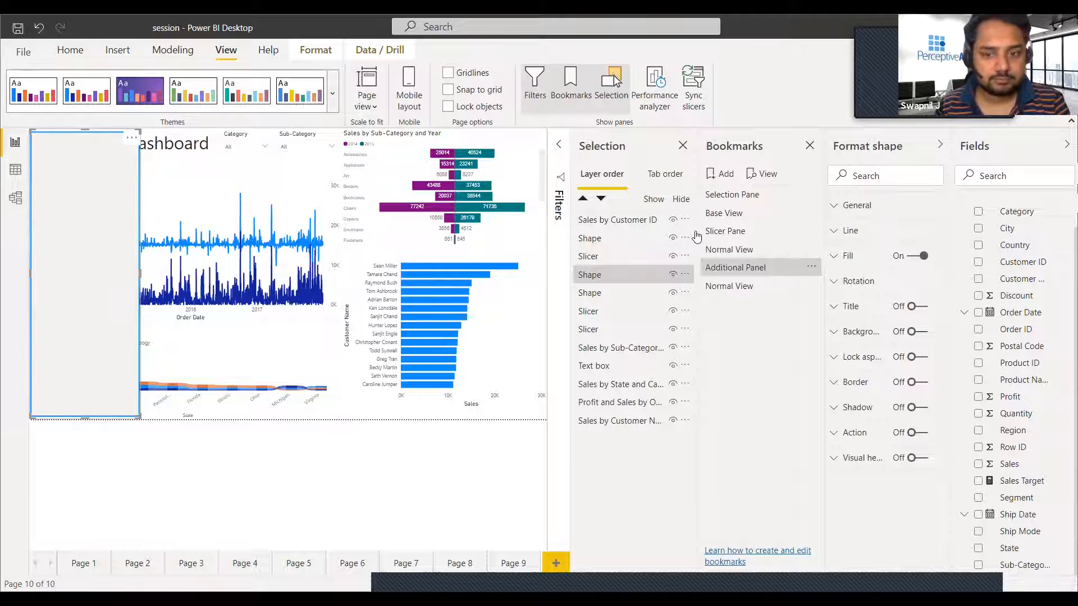
pyautogui.click(743, 263)
pyautogui.click(65, 155)
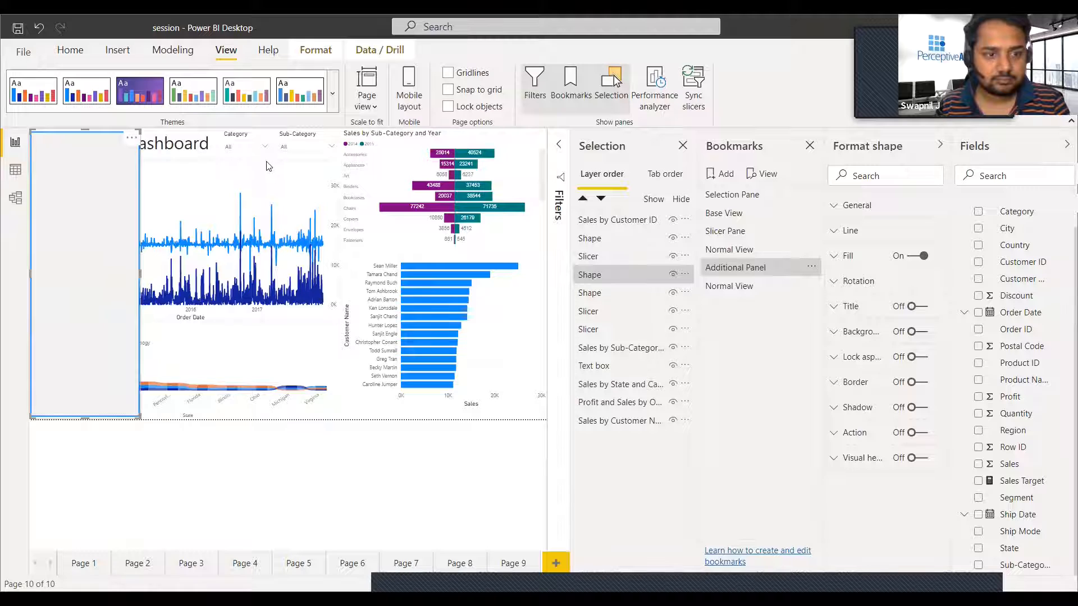
pyautogui.click(605, 239)
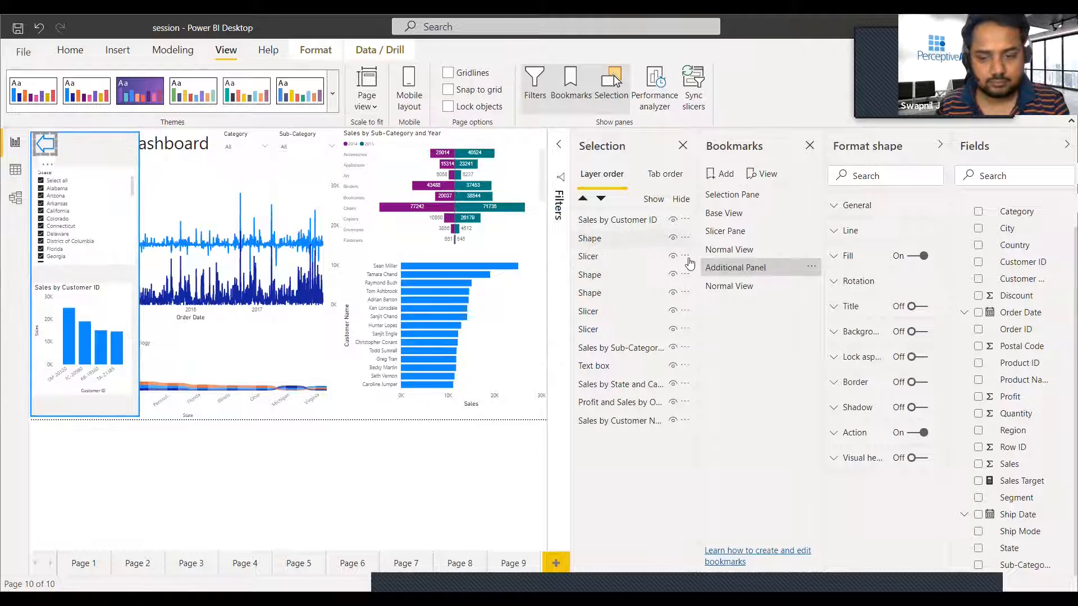
pyautogui.click(875, 434)
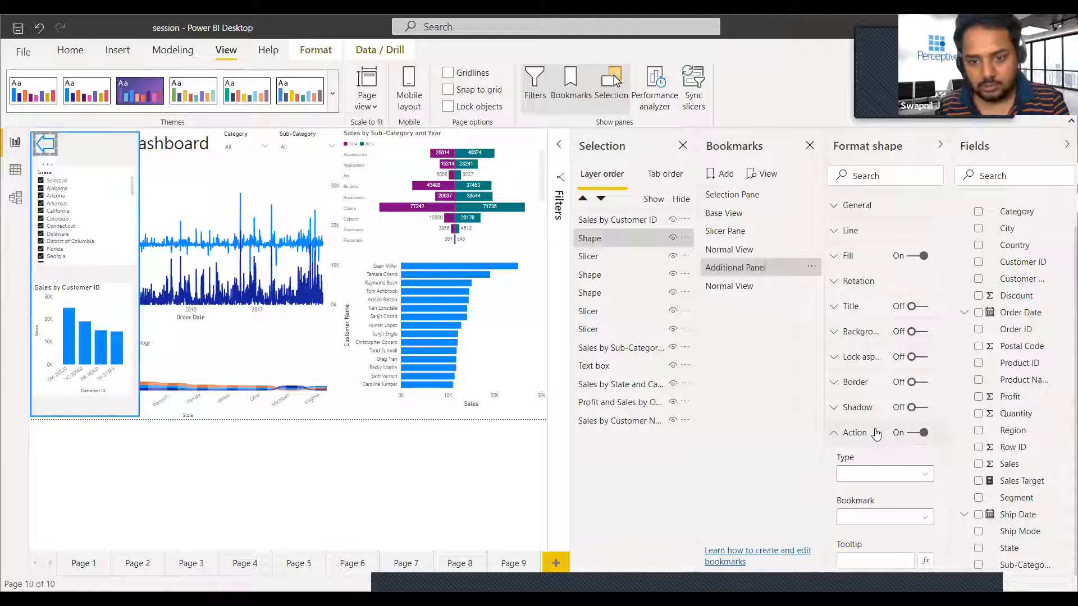
pyautogui.click(895, 509)
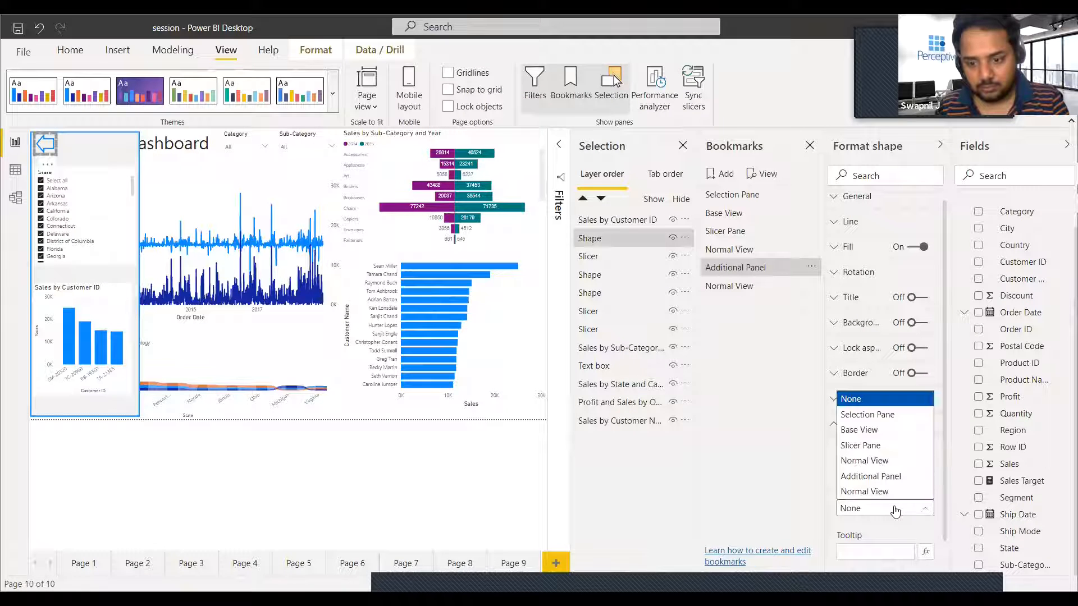
pyautogui.click(888, 462)
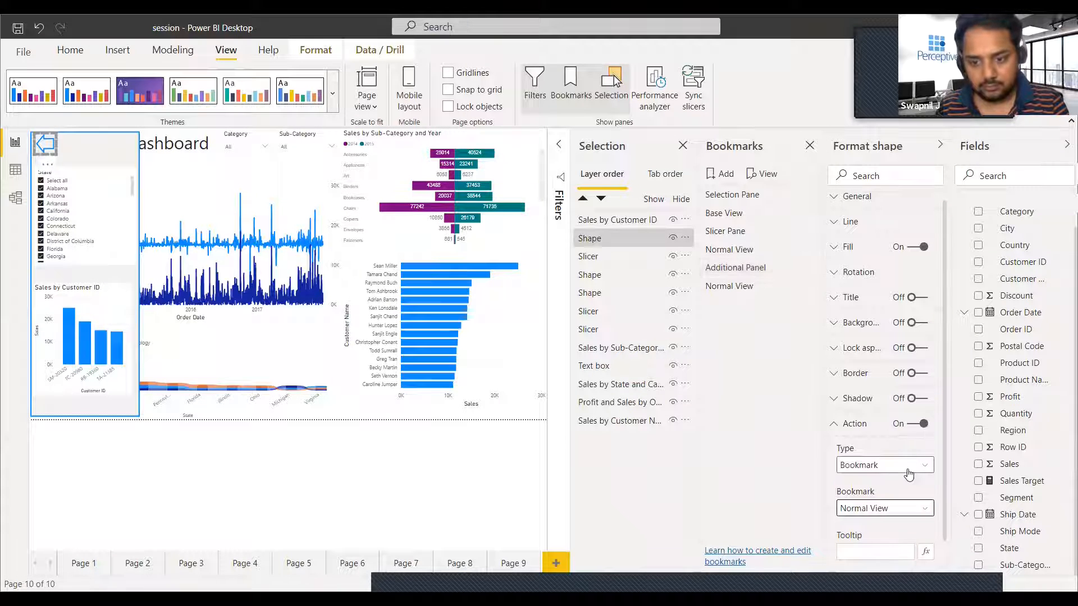
# Step: Apply the new Normal View bookmark and link the right-pointing arrow beside the dashboard title to the Additional Panel bookmark
pyautogui.click(703, 293)
pyautogui.click(39, 151)
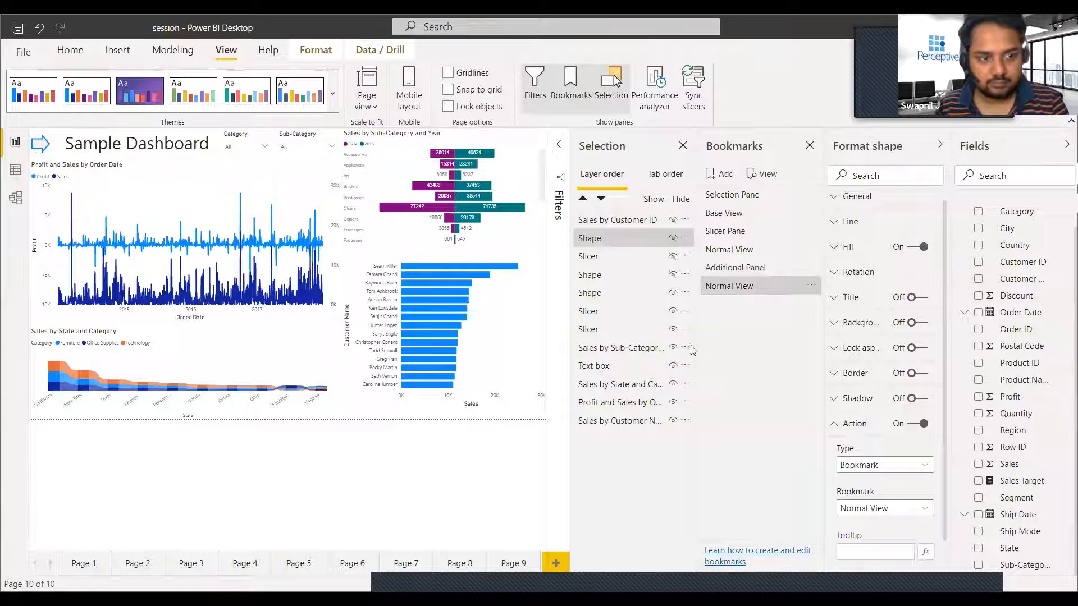
pyautogui.click(896, 509)
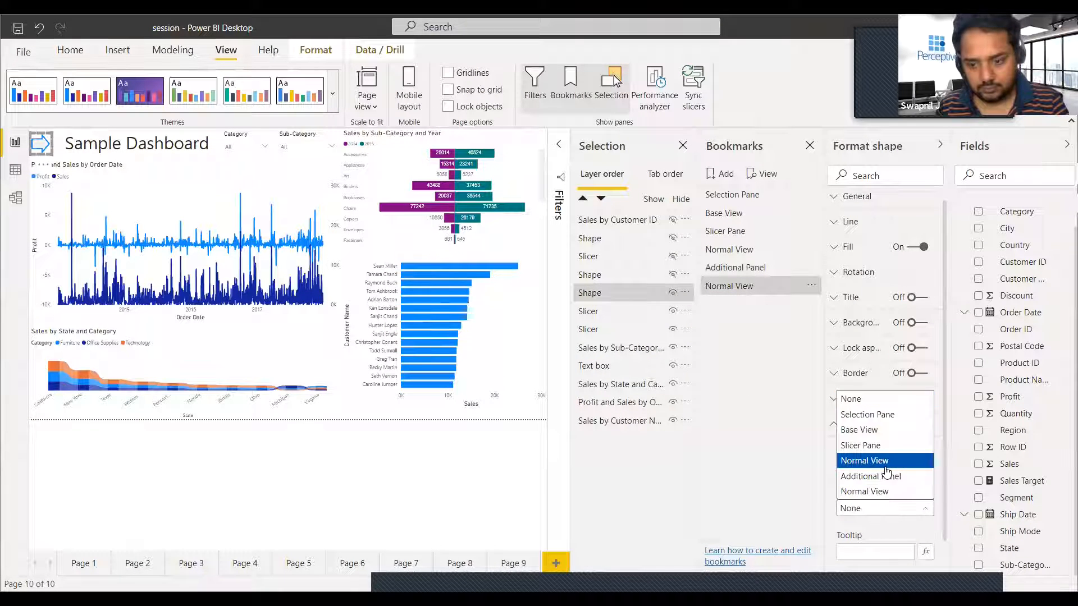
pyautogui.click(887, 476)
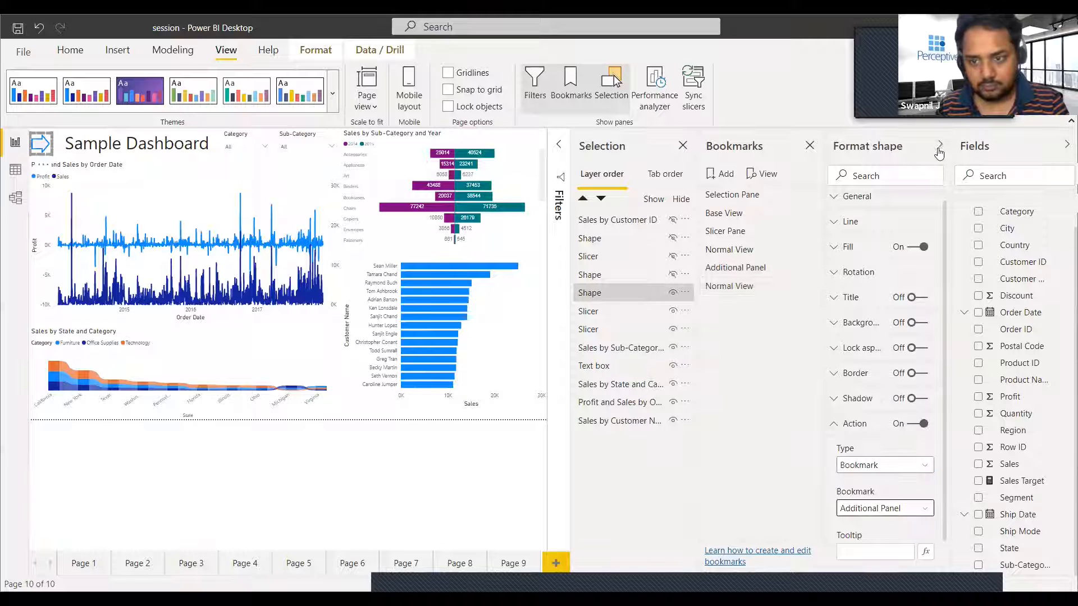
# Step: Collapse the shape formatting pane and close the Bookmarks and Selection panes
pyautogui.click(940, 147)
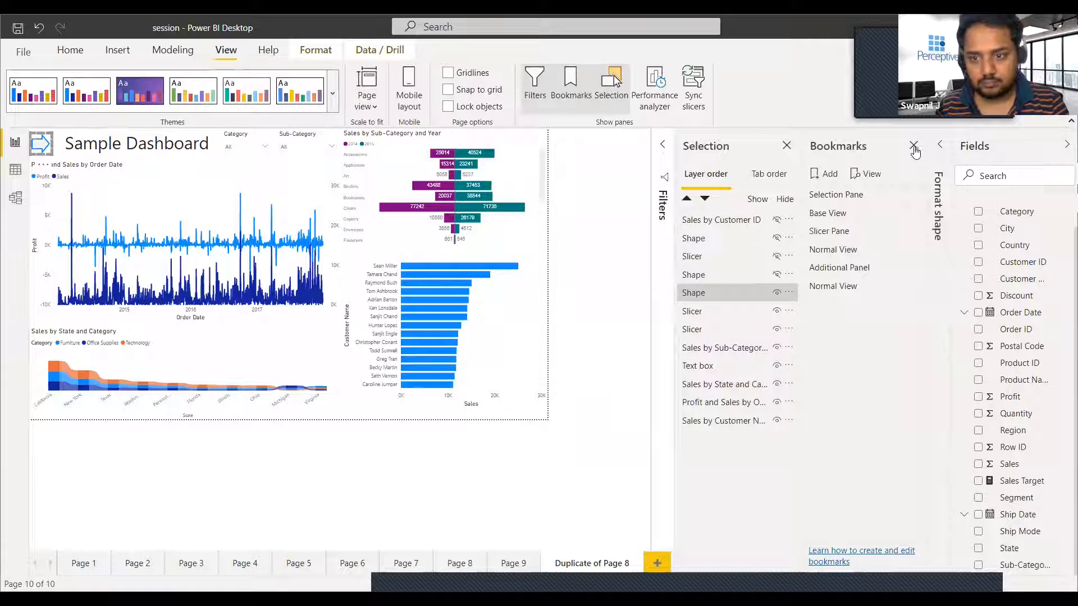
pyautogui.click(913, 146)
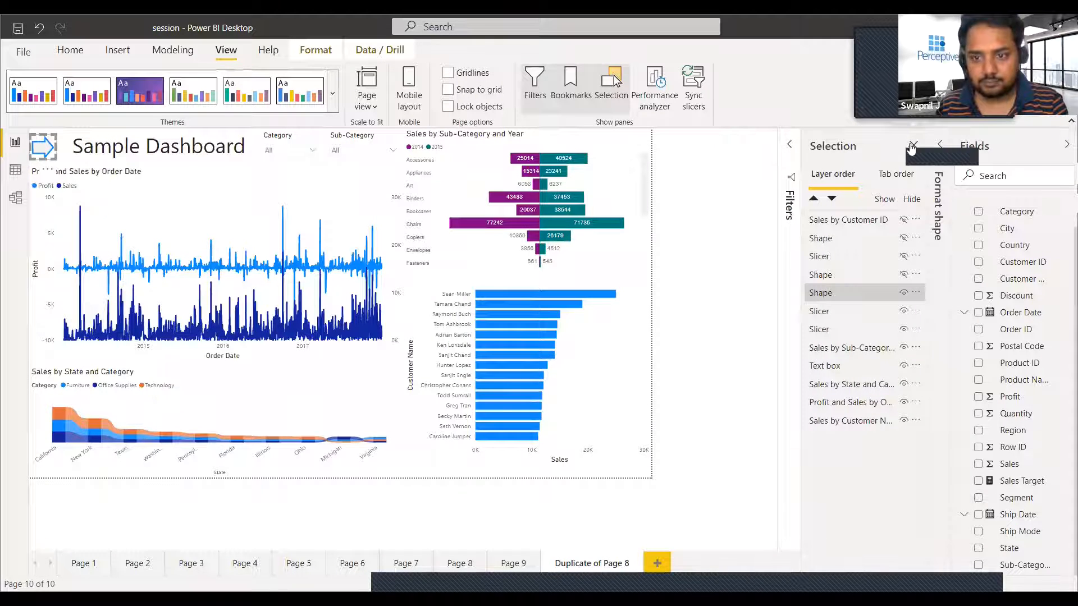
pyautogui.click(913, 145)
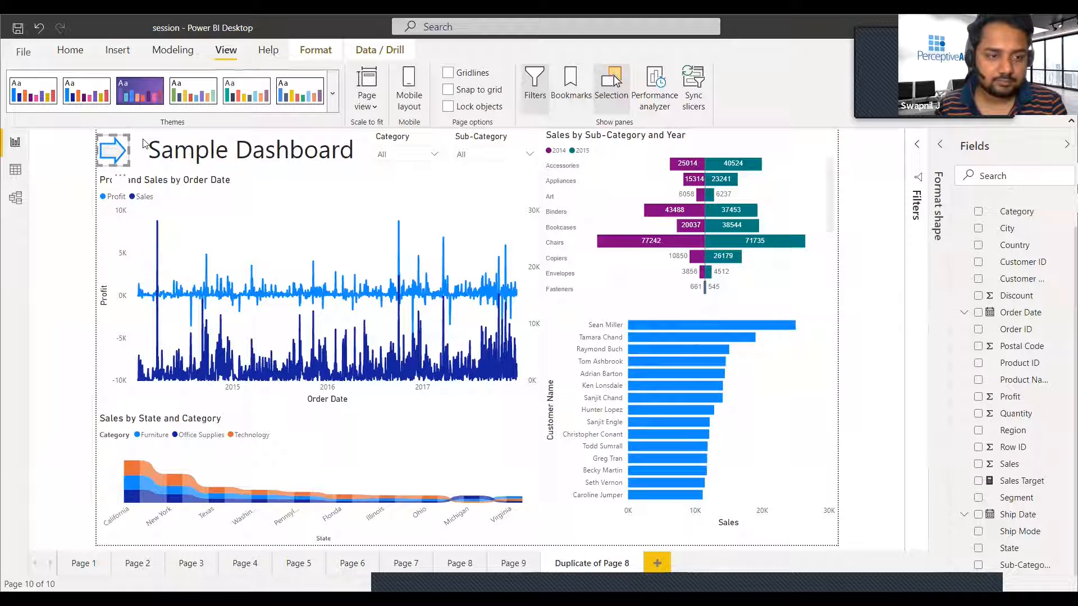
# Step: Test both arrows by opening the panel from the dashboard and closing it again
pyautogui.keyDown('ctrl'); pyautogui.click(115, 152); pyautogui.keyUp('ctrl')
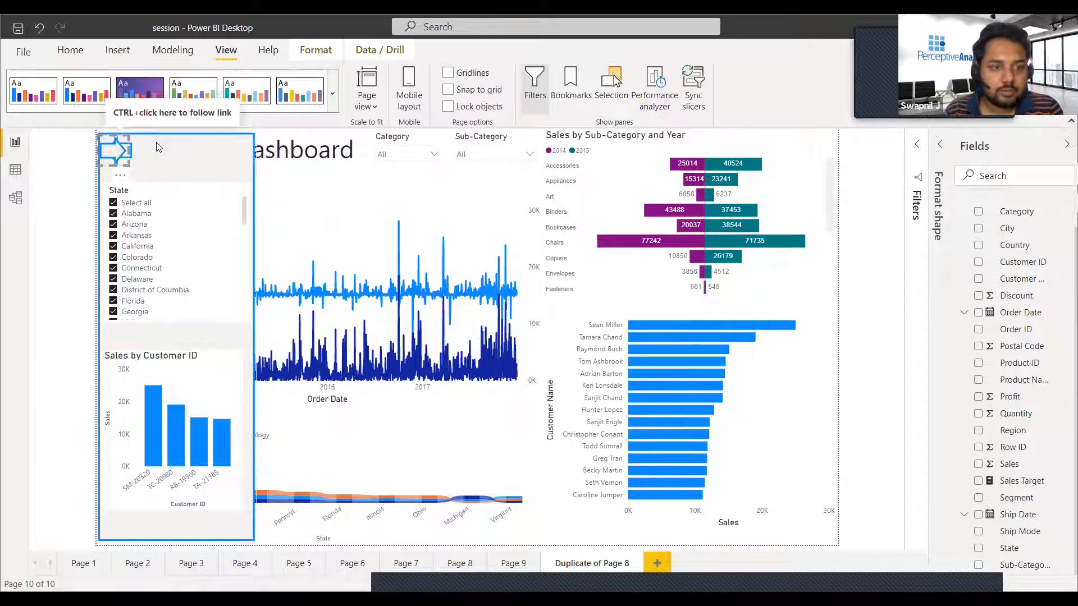
pyautogui.click(135, 150)
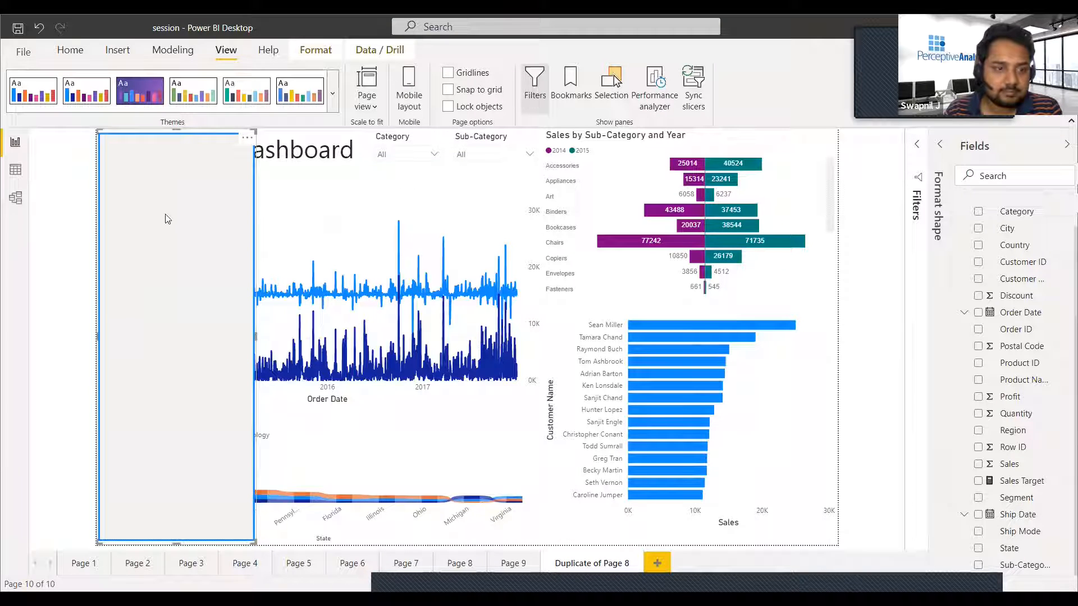
pyautogui.click(125, 161)
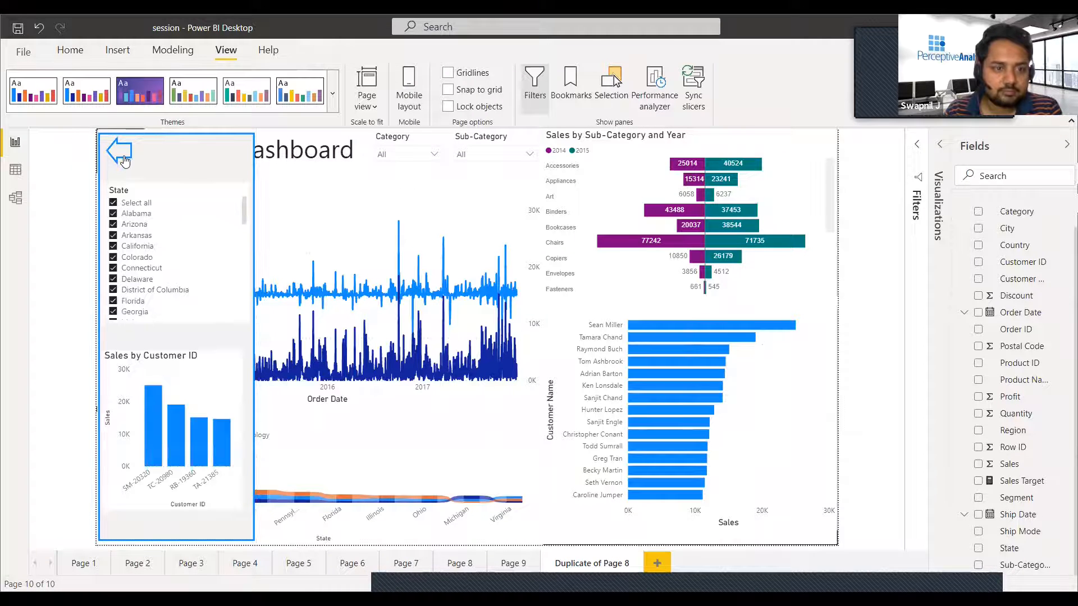
pyautogui.click(125, 160)
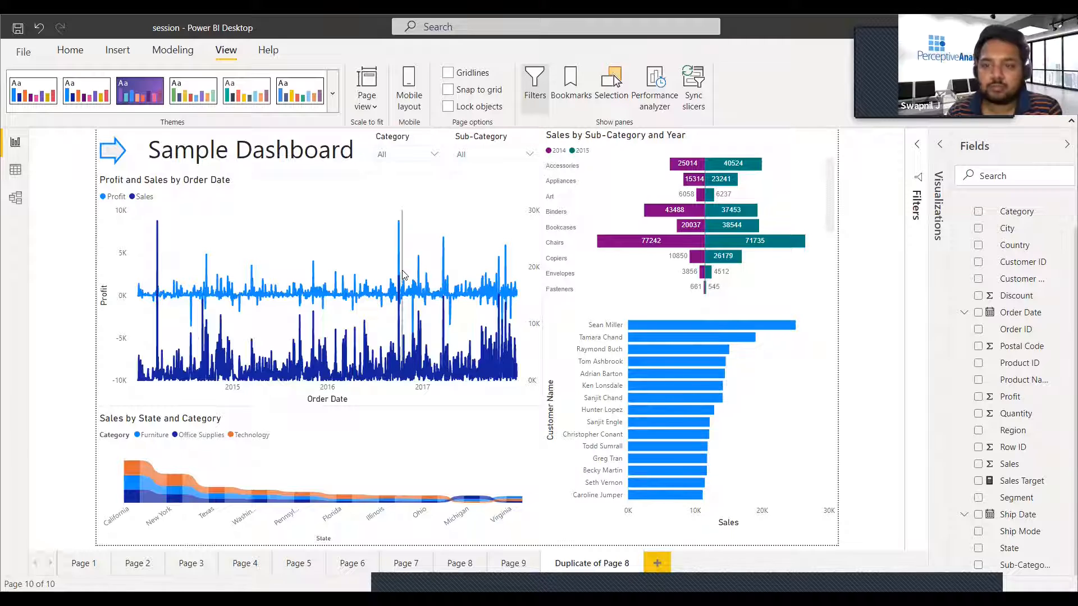
# Step: Review which dashboard objects are shown or hidden in the Selection pane and close it
pyautogui.moveTo(403, 275)
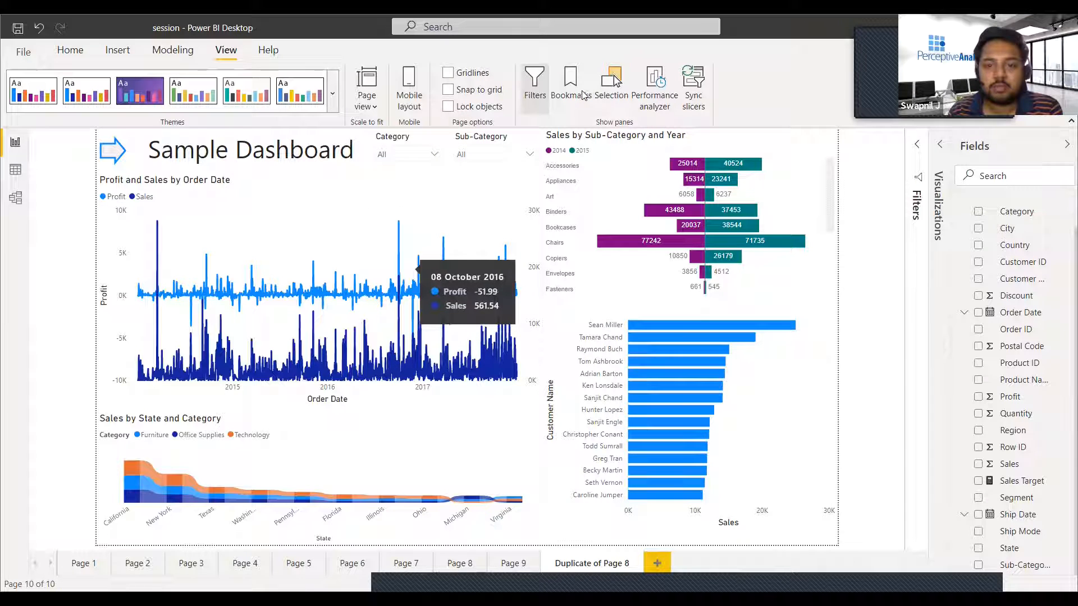
pyautogui.click(606, 91)
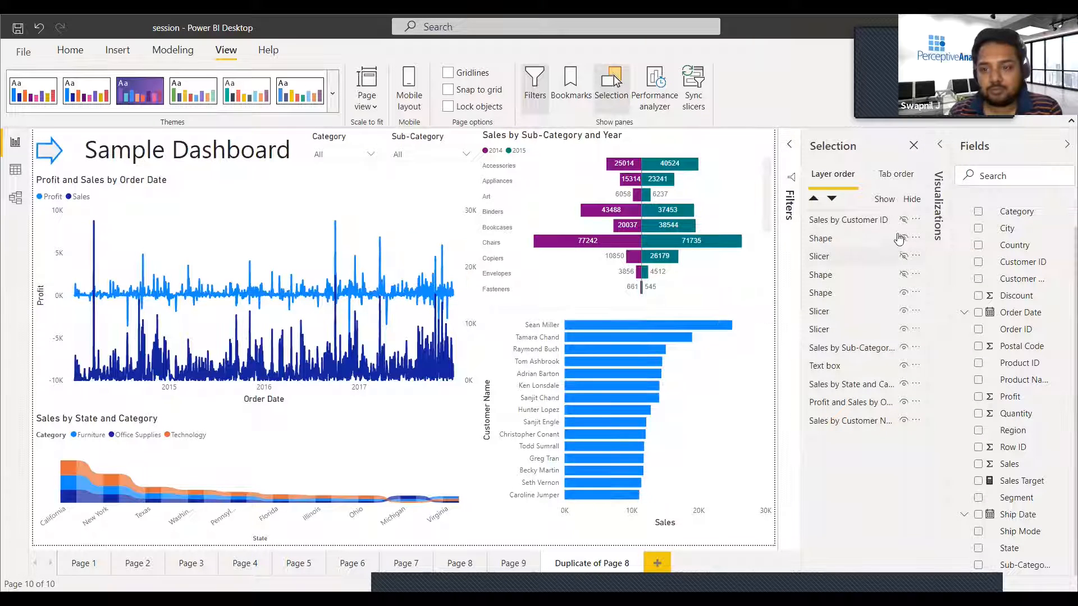
pyautogui.click(913, 147)
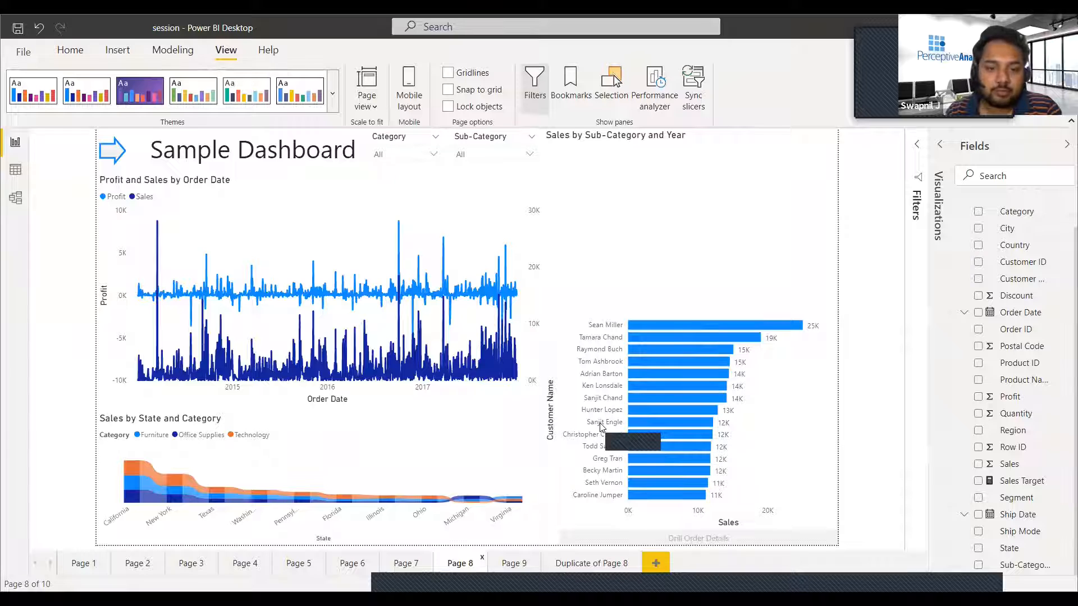
# Step: View Page 9, return to Page 8 and drill through to Page 9 from a customer's bar in the sales chart
pyautogui.click(511, 564)
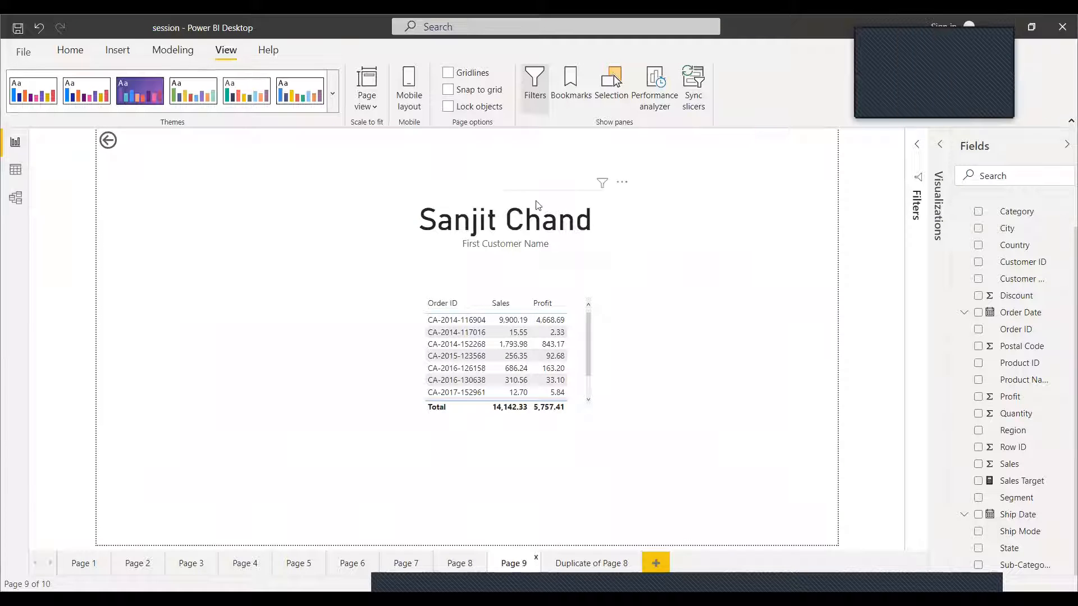
pyautogui.click(465, 564)
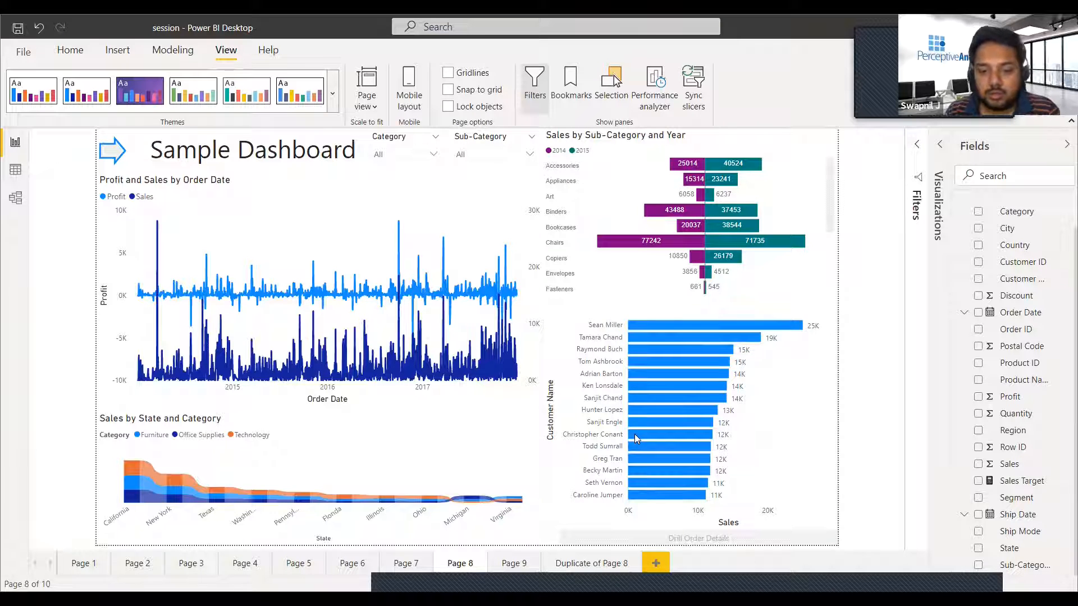
pyautogui.click(635, 435)
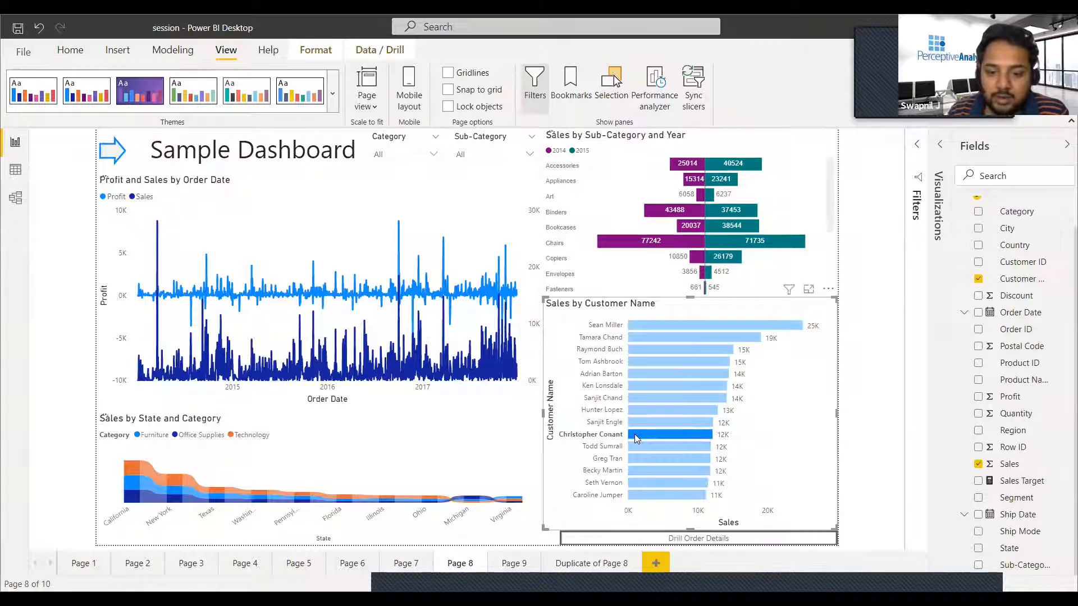
pyautogui.rightClick(634, 433)
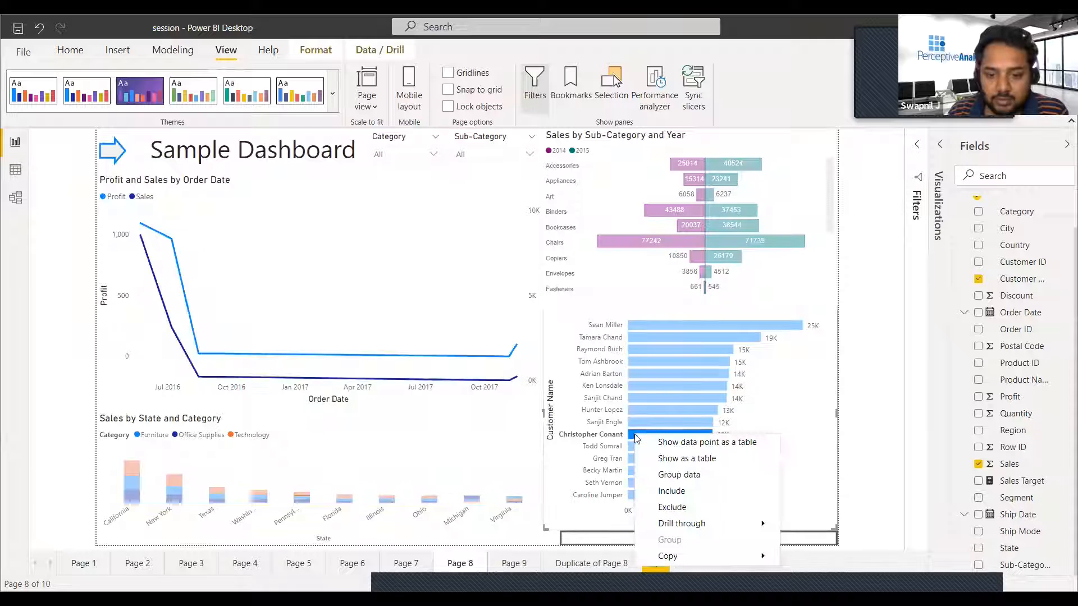
pyautogui.moveTo(706, 525)
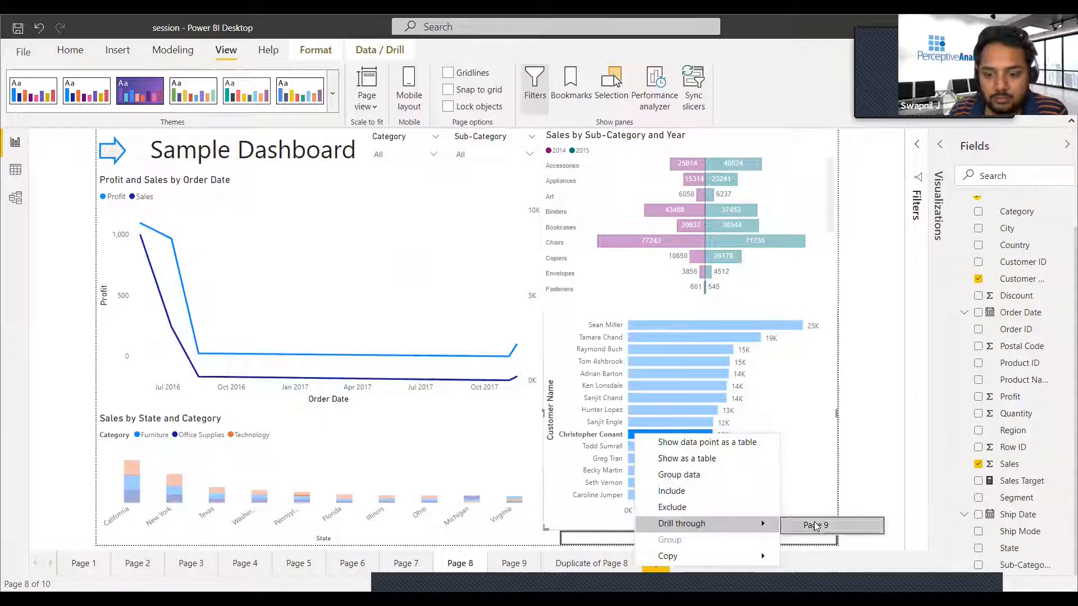
pyautogui.click(814, 523)
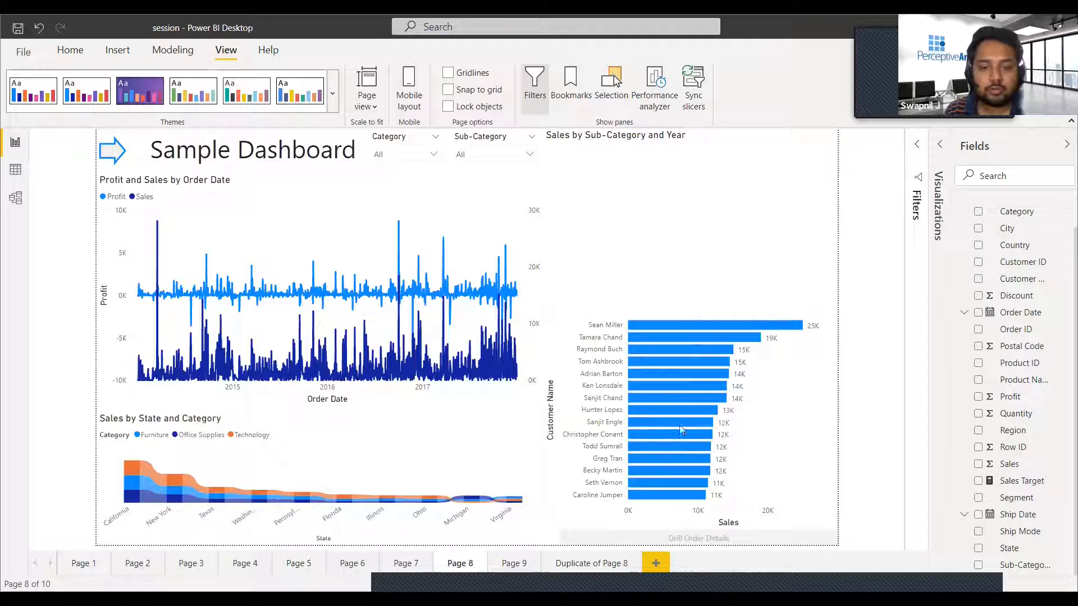
# Step: Test the Drill Order Details button on Page 8 for another customer and go to Duplicate of Page 8
pyautogui.click(617, 425)
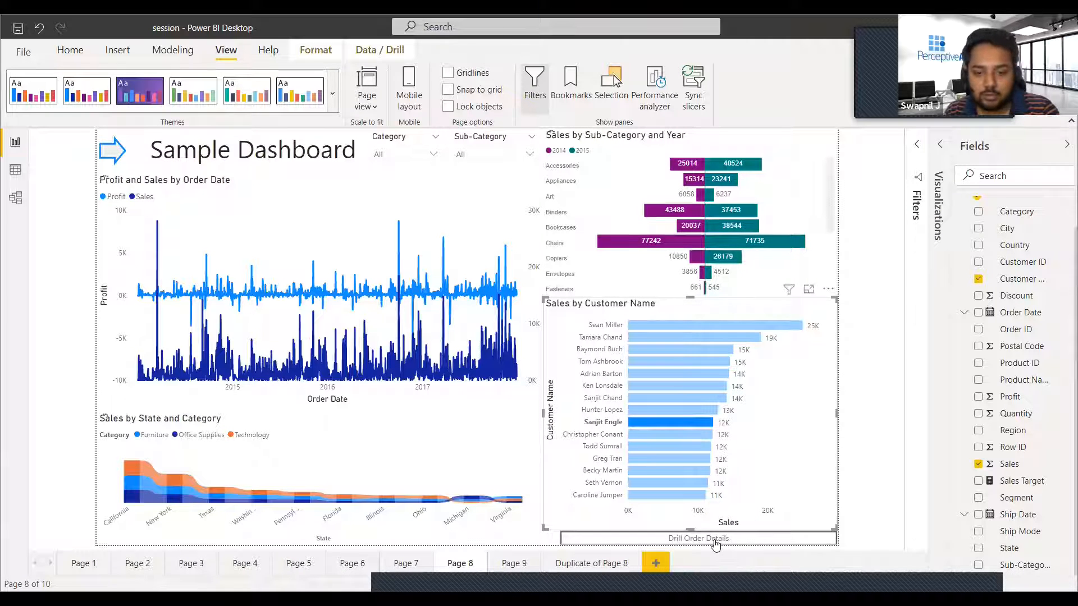
pyautogui.keyDown('ctrl'); pyautogui.click(715, 540); pyautogui.keyUp('ctrl')
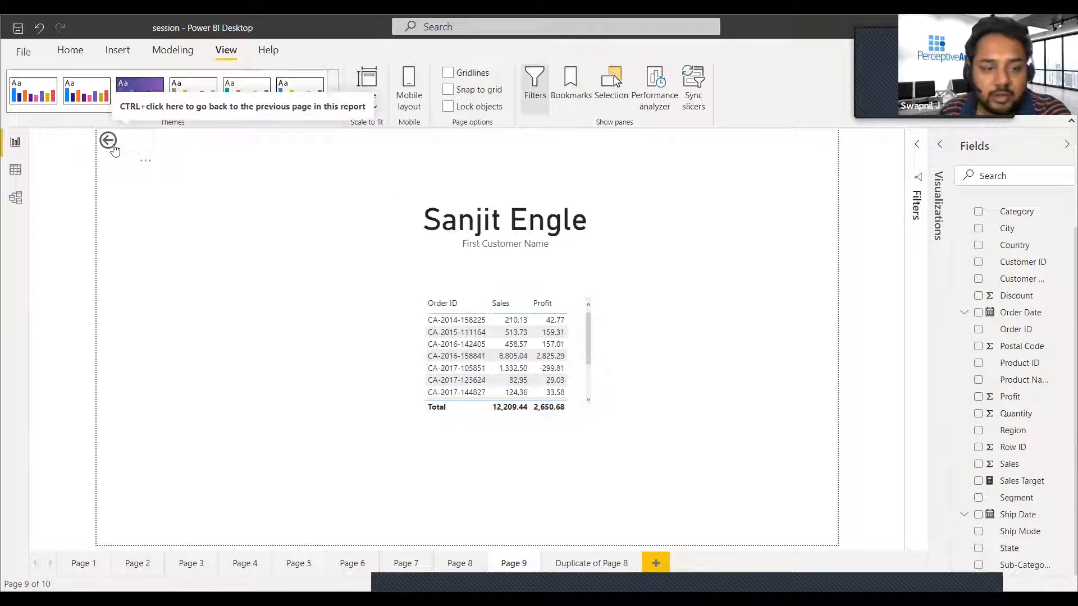
pyautogui.click(590, 562)
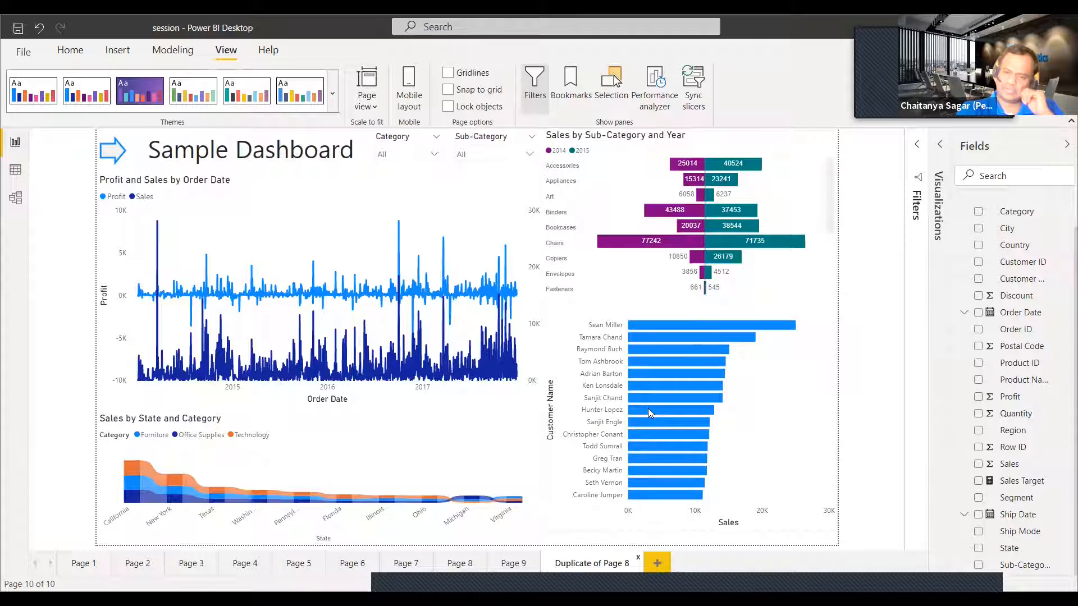
# Step: Examine the tooltip type and page options in the formatting of the Sales by Customer Name chart
pyautogui.moveTo(648, 410)
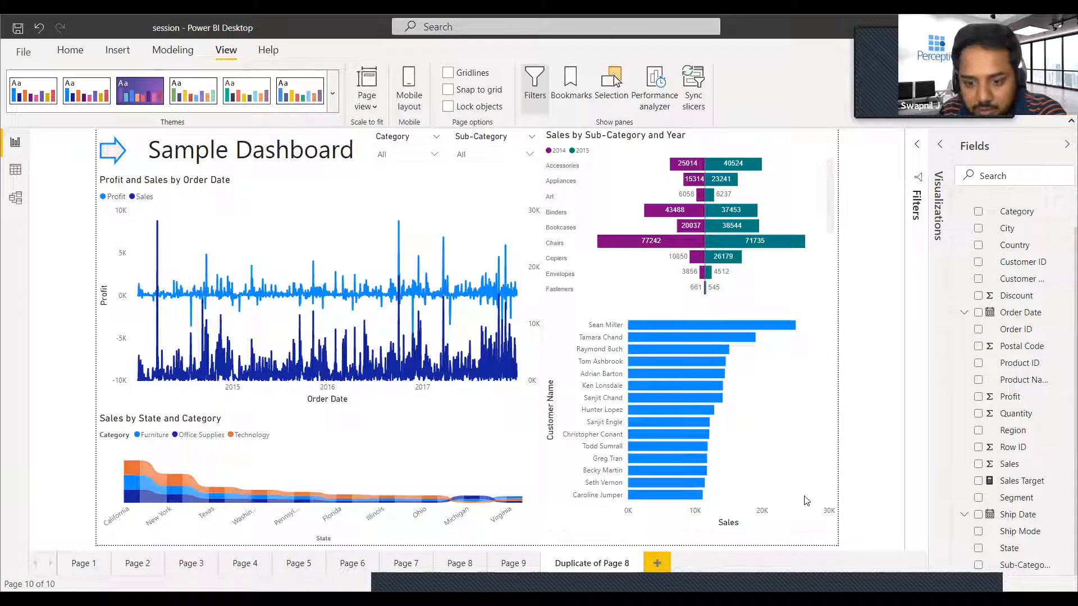
pyautogui.click(710, 415)
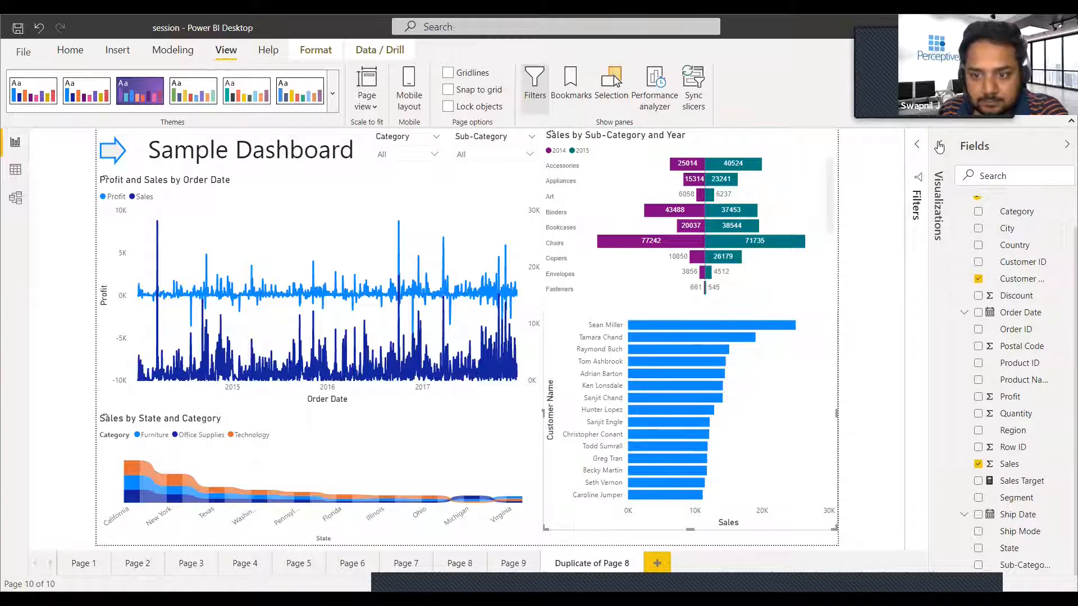
pyautogui.click(939, 147)
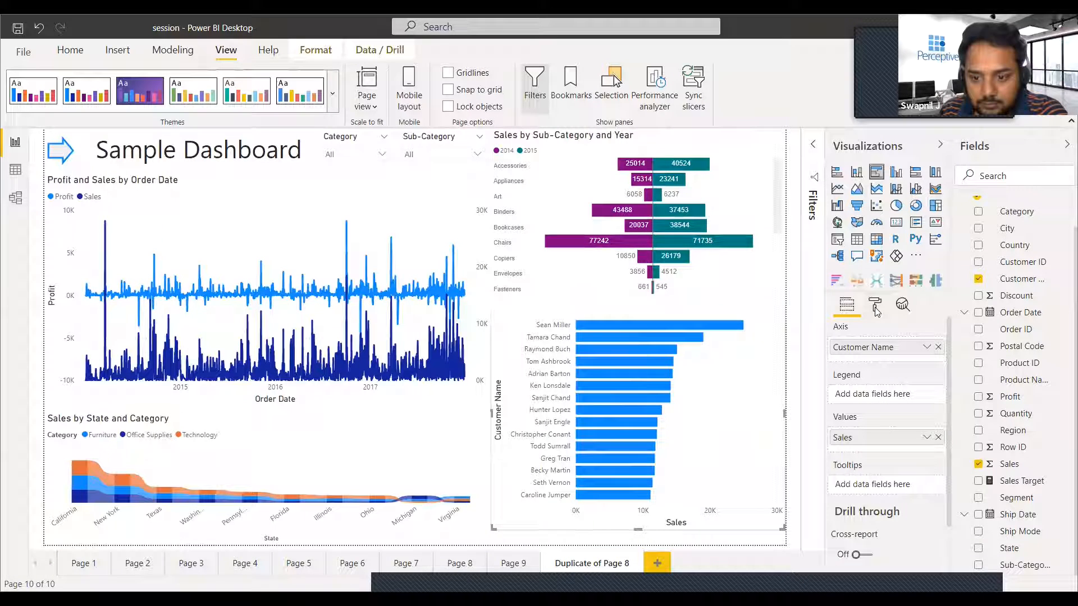
pyautogui.click(876, 305)
pyautogui.scroll(-3, 885, 488)
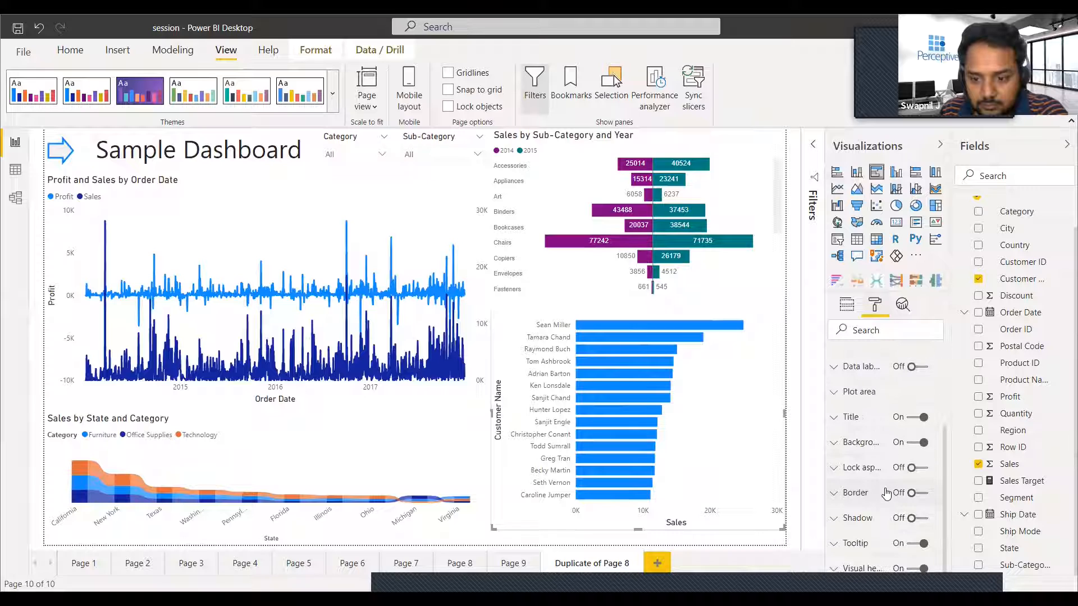
pyautogui.click(882, 543)
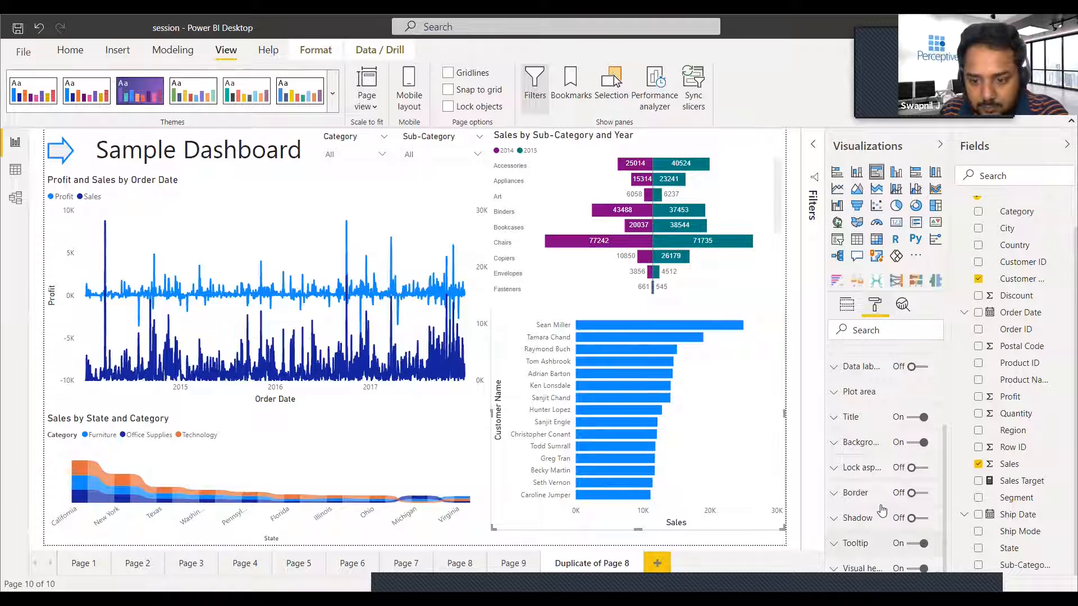
pyautogui.scroll(-3, 882, 510)
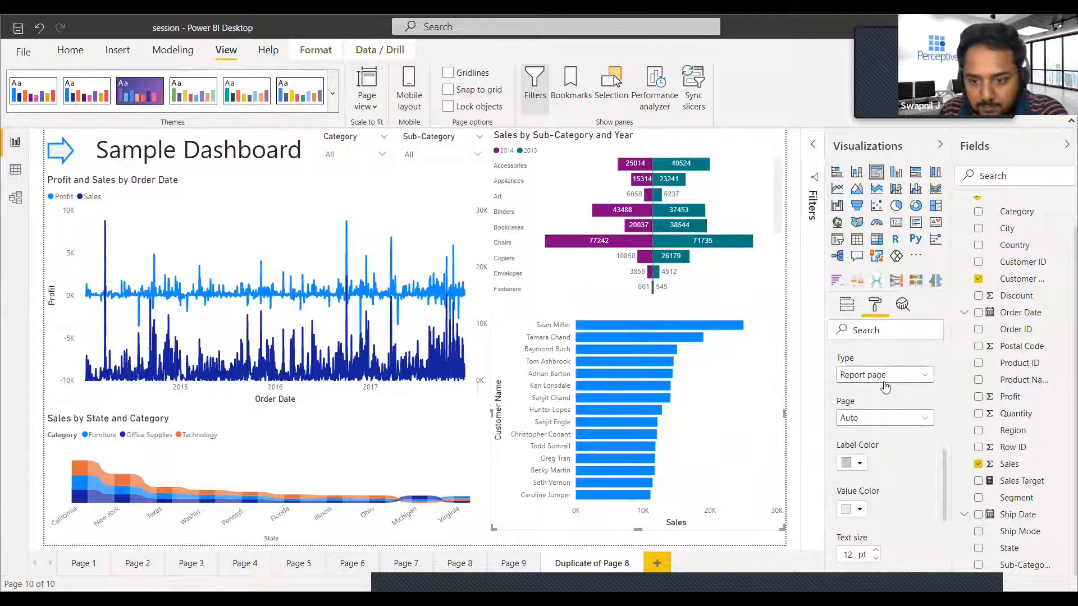
pyautogui.click(886, 375)
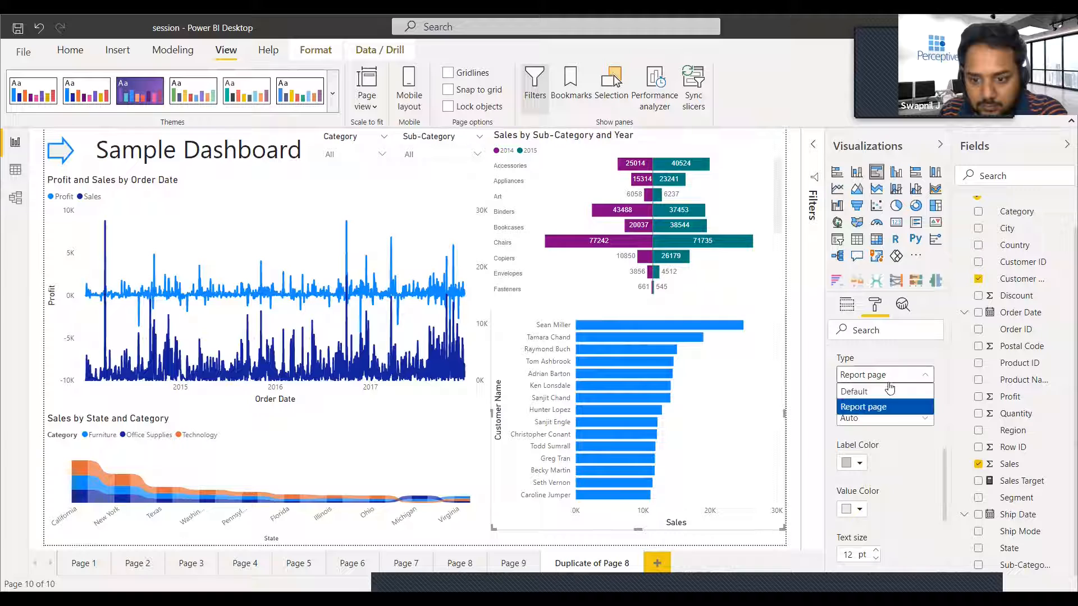
pyautogui.click(883, 422)
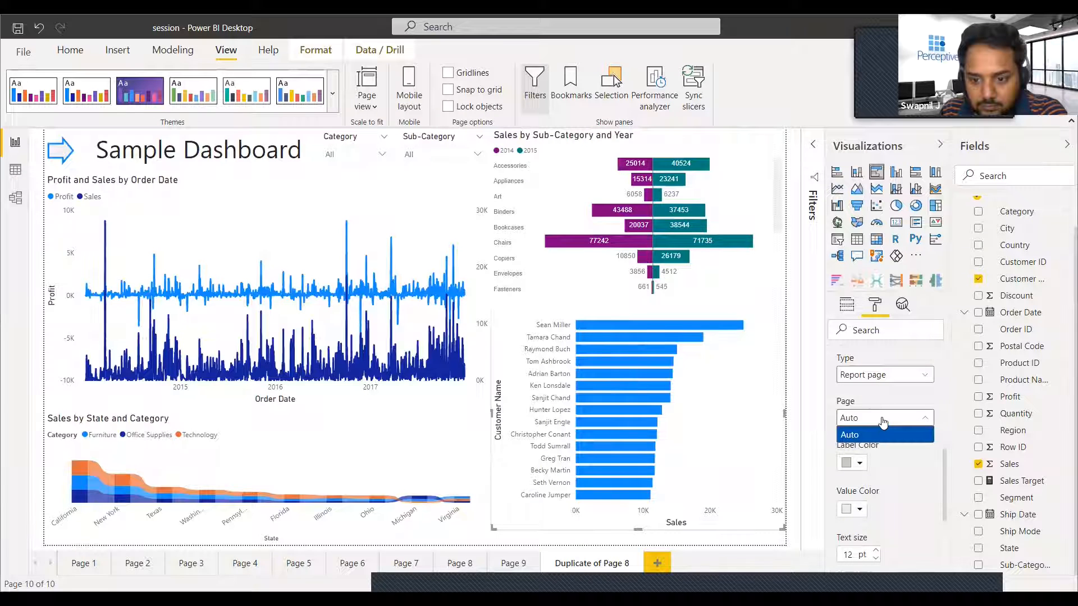
pyautogui.click(882, 401)
pyautogui.scroll(2, 882, 402)
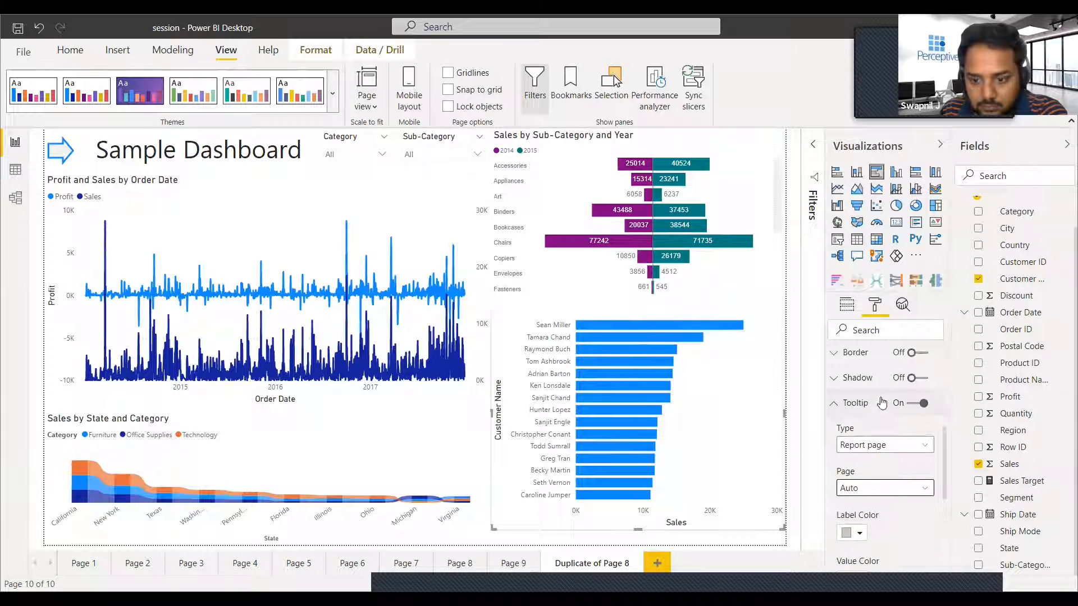
# Step: Switch the customer chart's tooltip type to Default and back to Report page
pyautogui.click(887, 451)
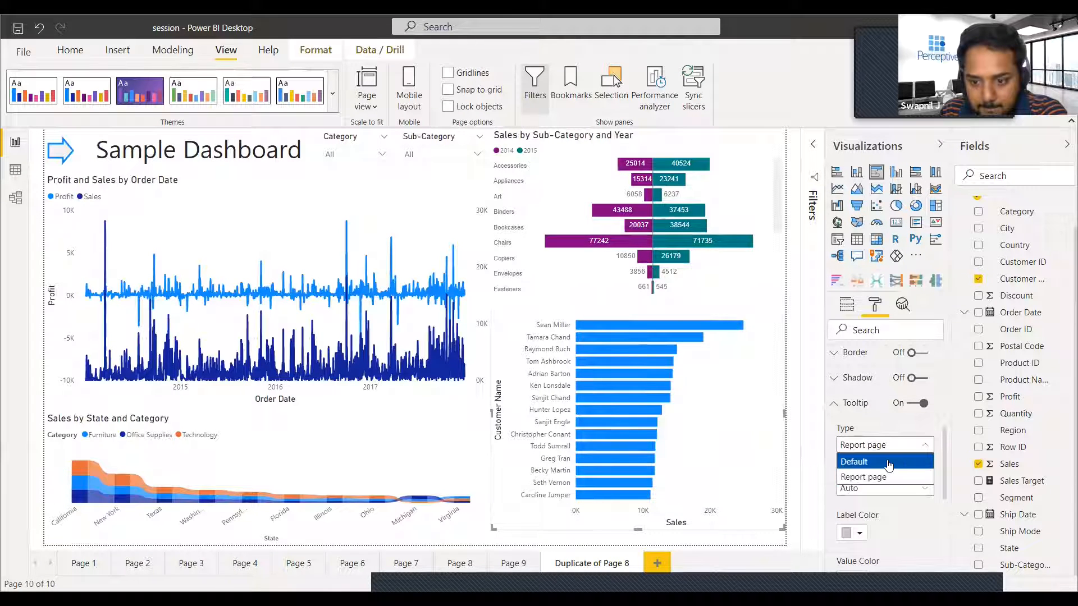
pyautogui.click(888, 464)
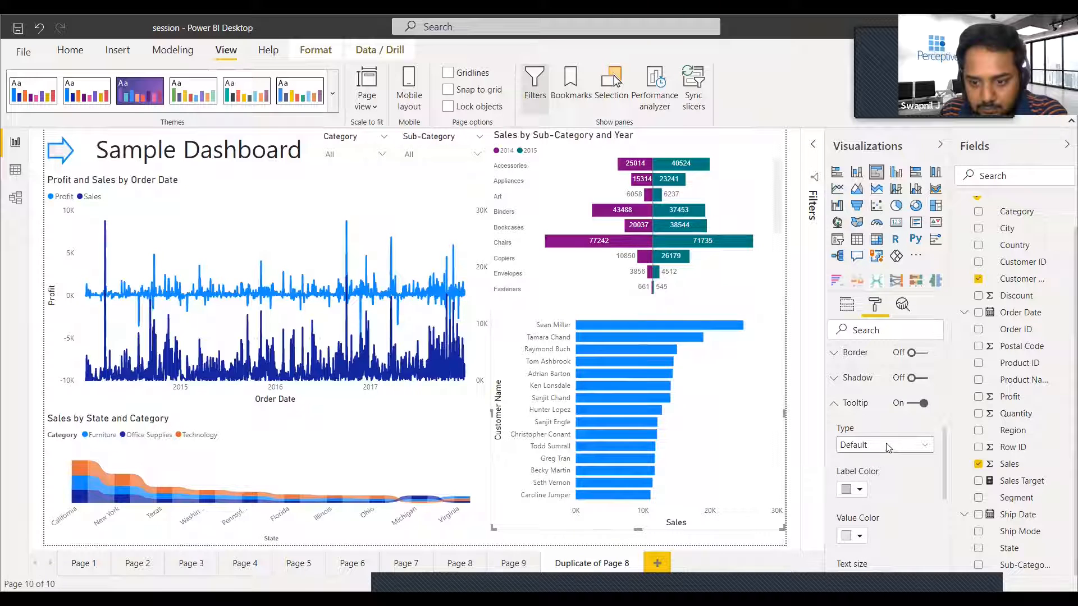
pyautogui.click(887, 447)
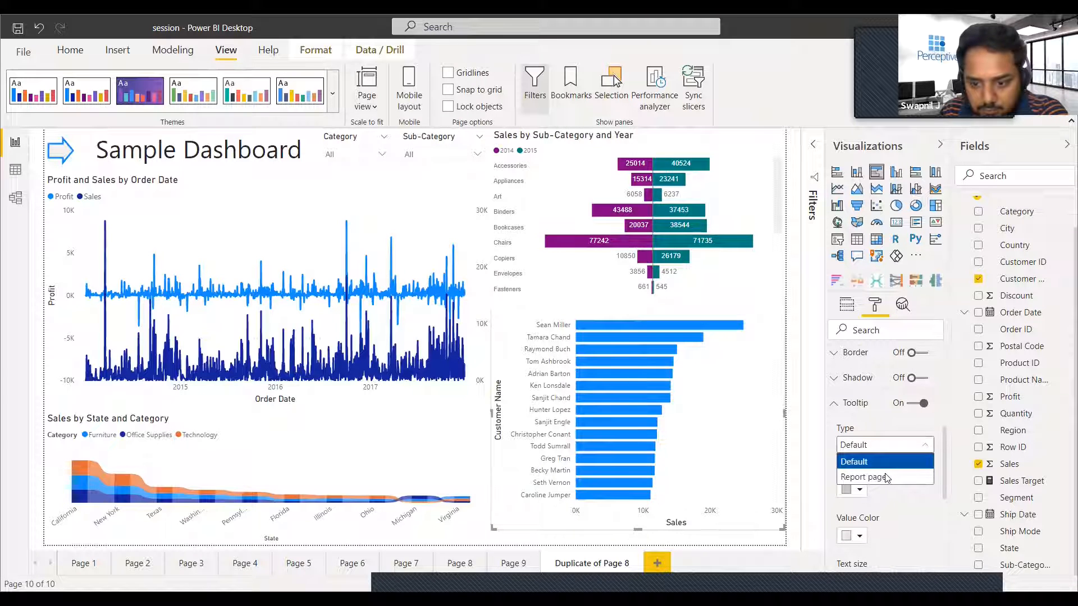
pyautogui.click(885, 477)
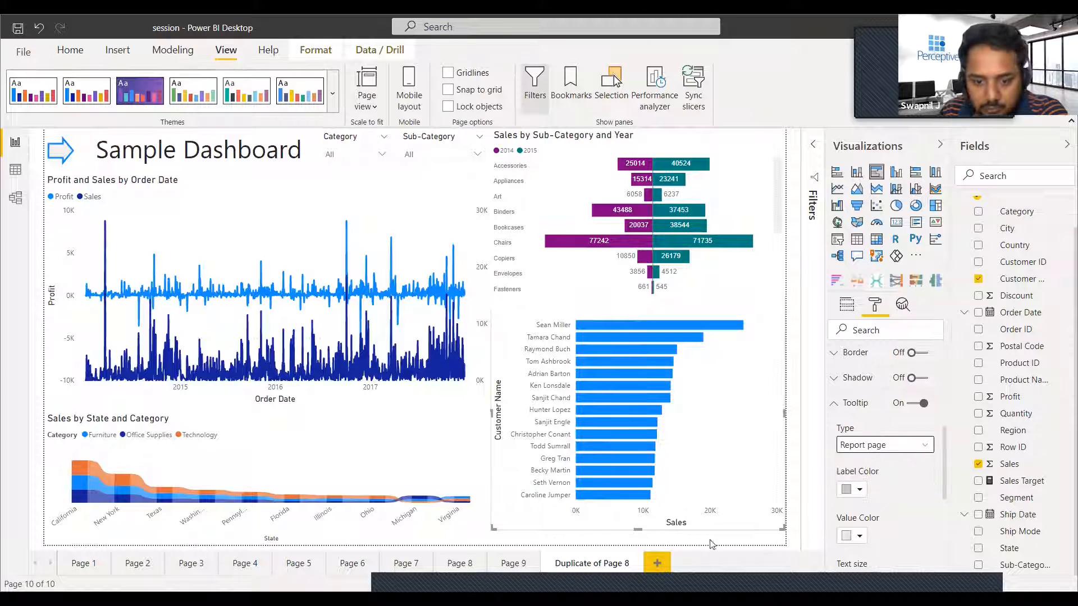
# Step: Add a new report page with a wide card near its upper edge showing the Customer Name field
pyautogui.click(513, 563)
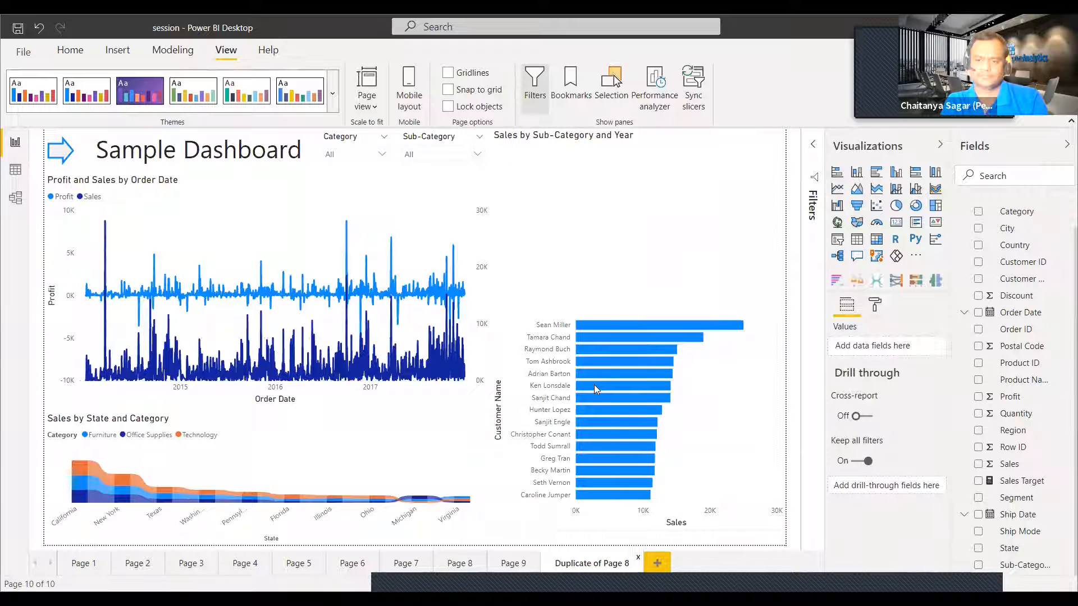
pyautogui.moveTo(594, 385)
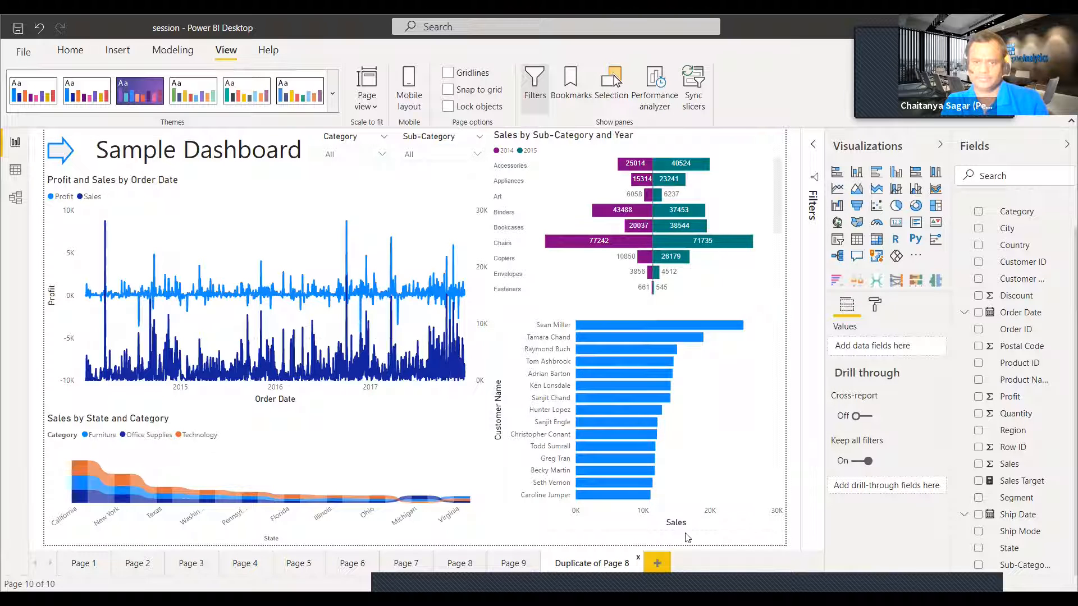
pyautogui.click(658, 564)
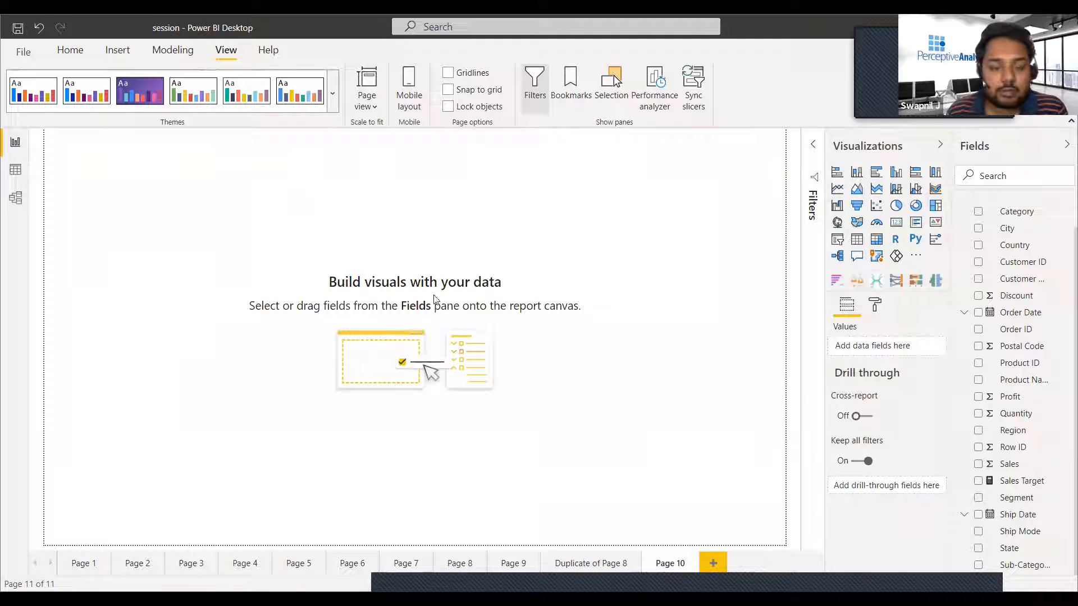
pyautogui.scroll(2, 1049, 327)
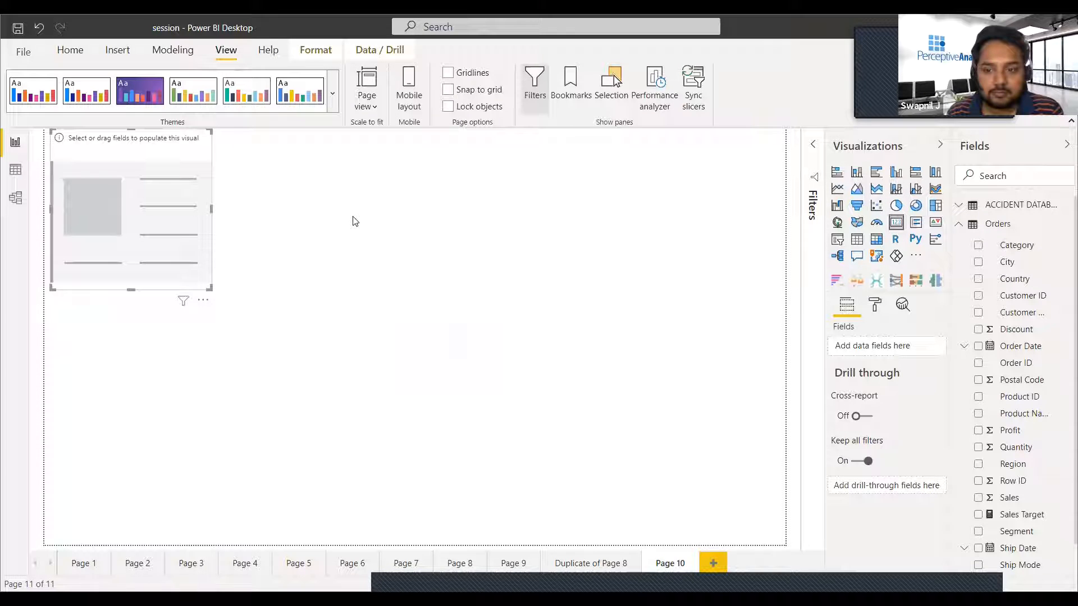
pyautogui.moveTo(208, 287); pyautogui.dragTo(547, 240)
pyautogui.moveTo(465, 176); pyautogui.dragTo(567, 185)
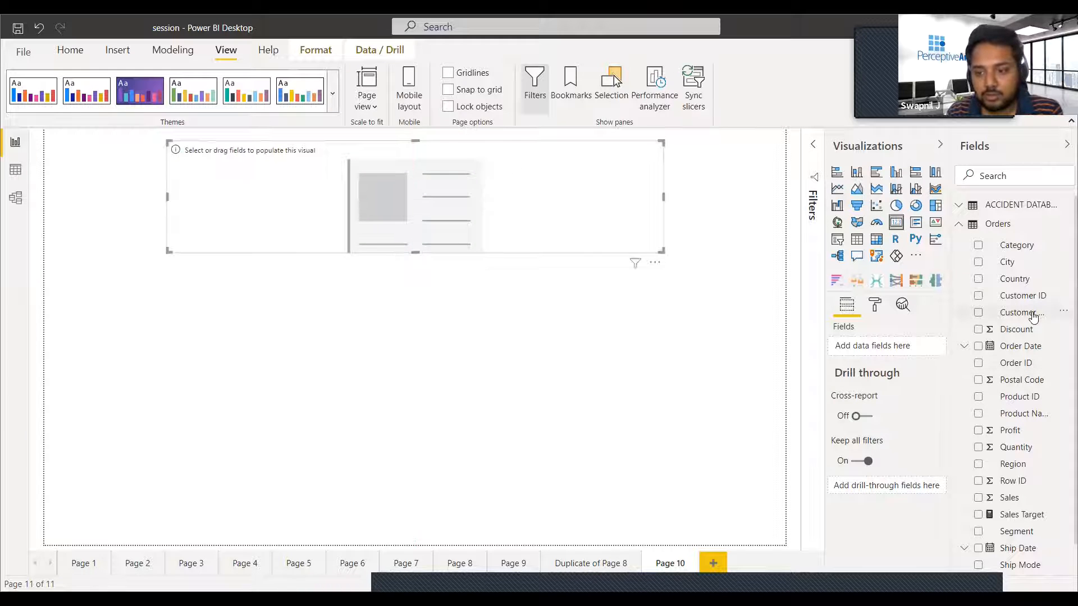
pyautogui.moveTo(889, 348); pyautogui.dragTo(901, 349)
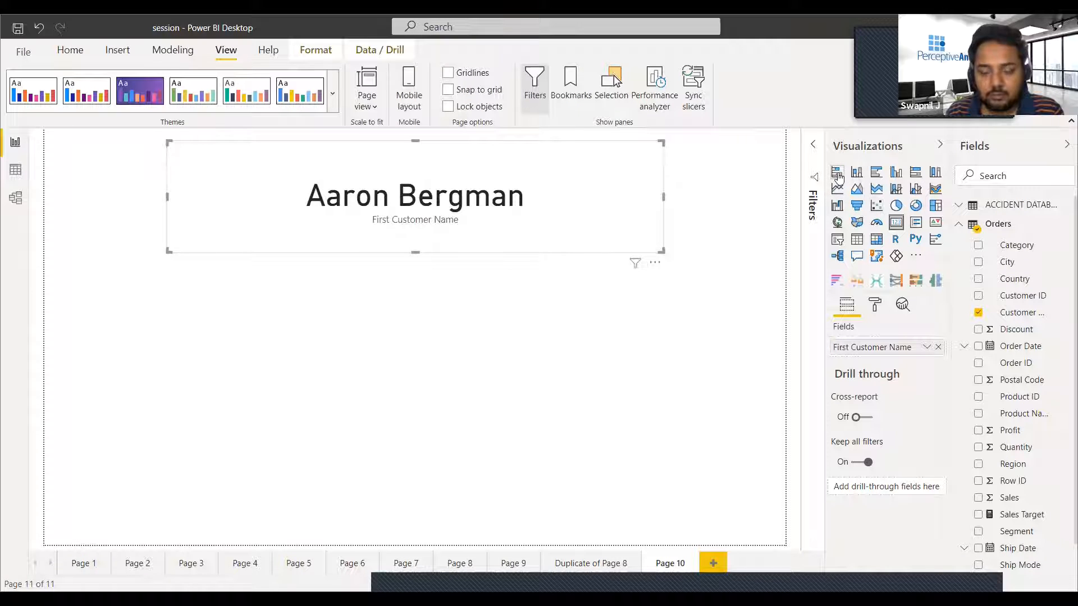
# Step: Try to add a table with the customer name card still selected, and undo the card's conversion
pyautogui.click(859, 243)
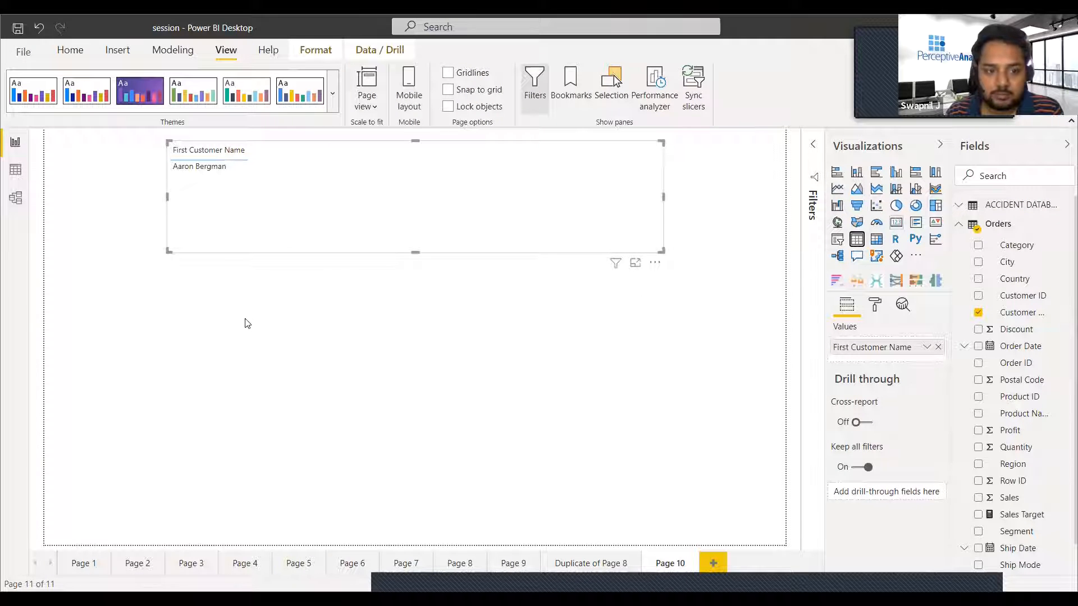
pyautogui.hotkey('ctrl', 'z')
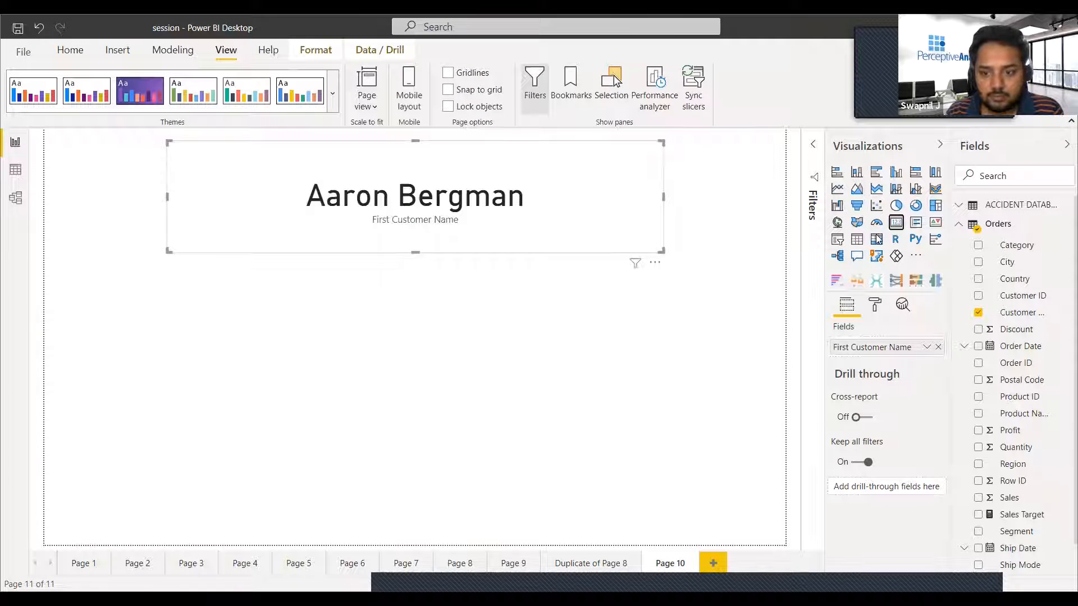
# Step: Deselect the card, add an empty table visual and size and place it in the lower-left area of the page
pyautogui.press('Escape')
pyautogui.click(855, 242)
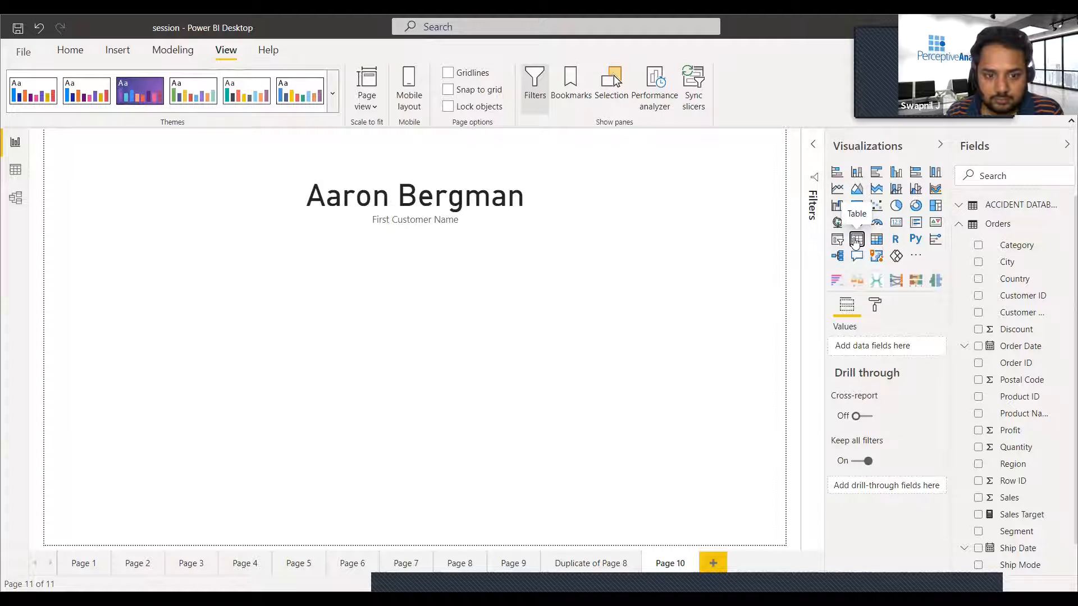
pyautogui.moveTo(209, 352); pyautogui.dragTo(136, 297)
pyautogui.moveTo(229, 449); pyautogui.dragTo(323, 477)
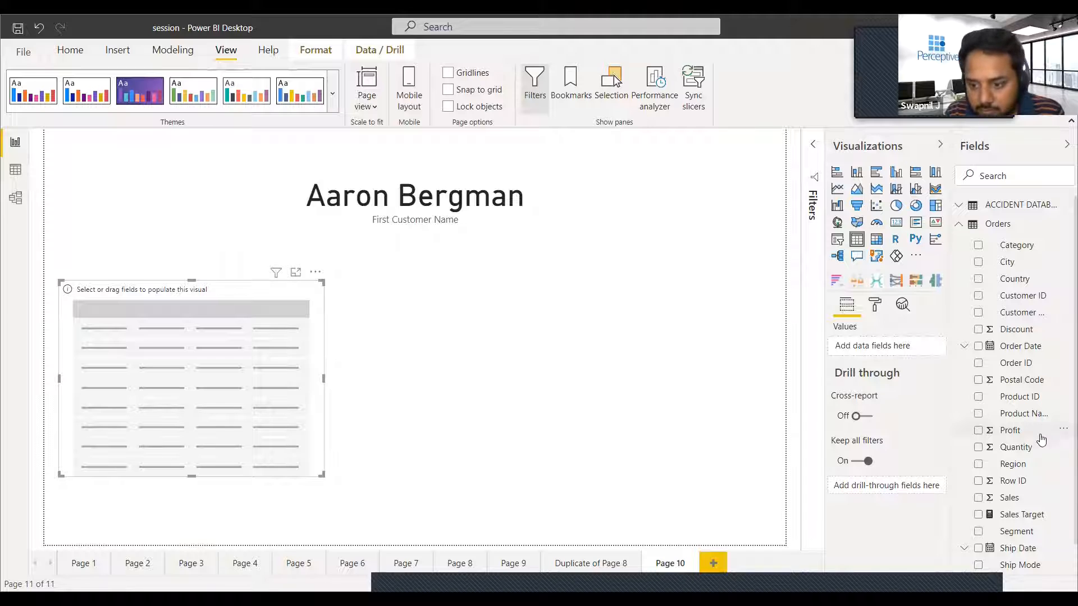
# Step: Fill the empty table on Page 10 with the Order ID, Sales and Profit fields
pyautogui.moveTo(1028, 363); pyautogui.dragTo(894, 349)
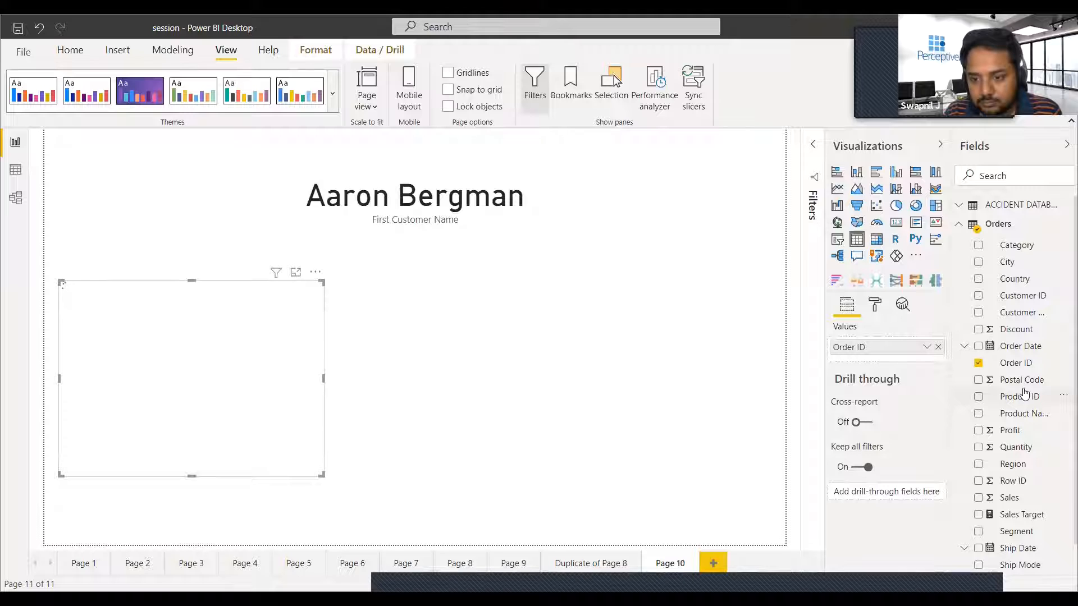
pyautogui.scroll(-1, 1024, 394)
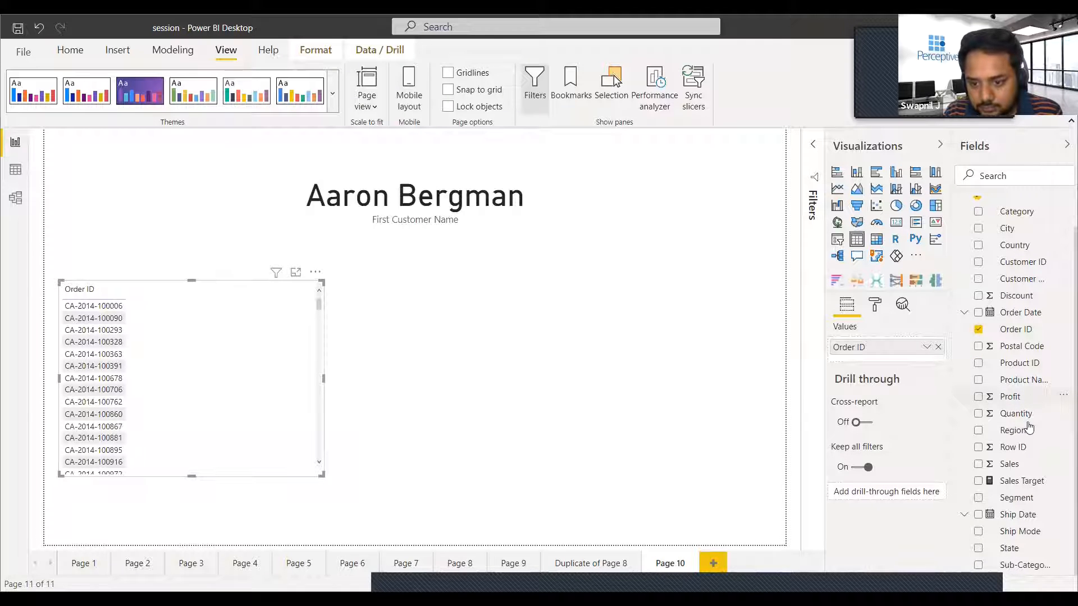
pyautogui.moveTo(951, 370); pyautogui.dragTo(906, 356)
pyautogui.moveTo(1010, 398); pyautogui.dragTo(893, 381)
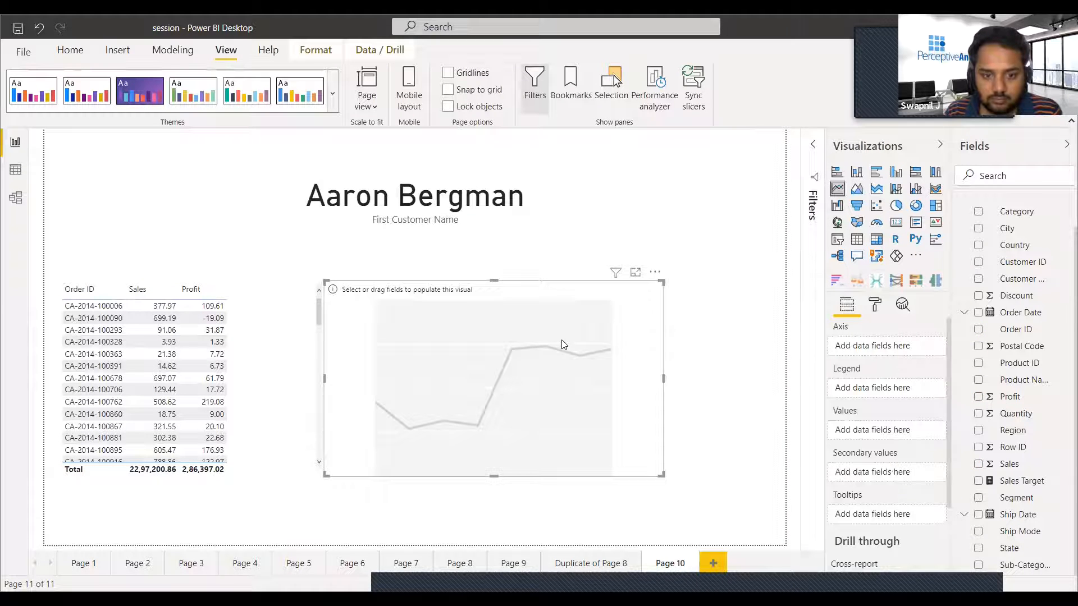
# Step: Place a line chart beside the table and plot Sales against Order Date, using plain dates instead of the date hierarchy
pyautogui.moveTo(564, 293); pyautogui.dragTo(640, 293)
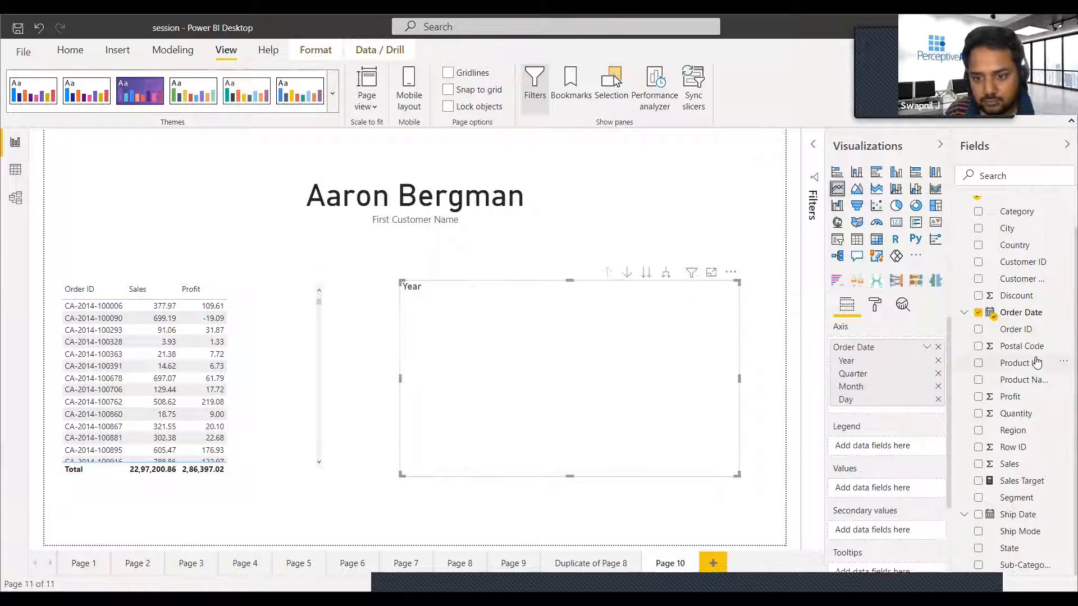
pyautogui.click(926, 349)
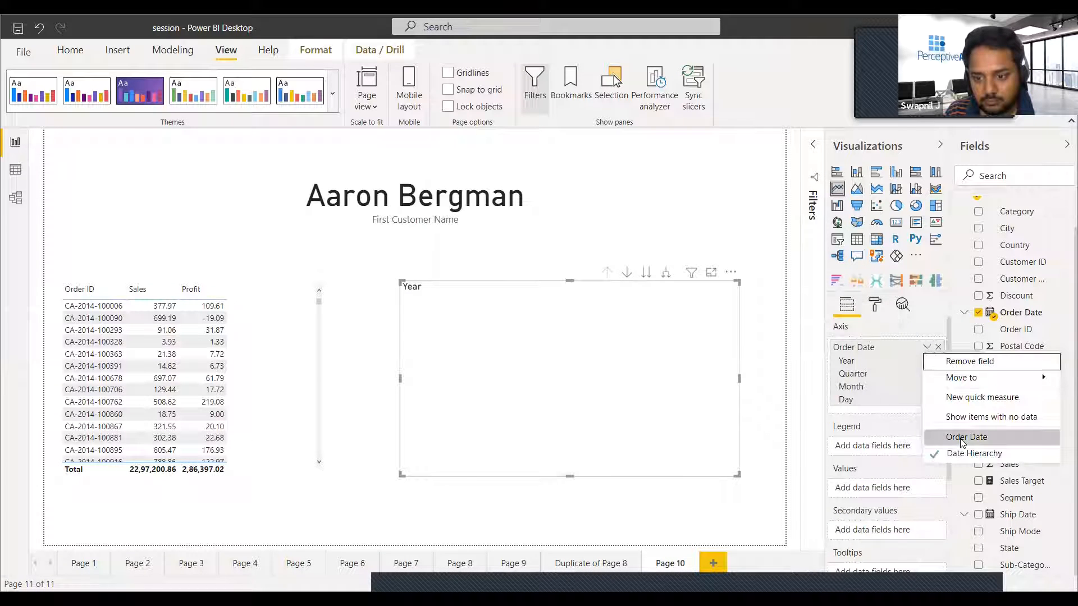
pyautogui.press('Escape')
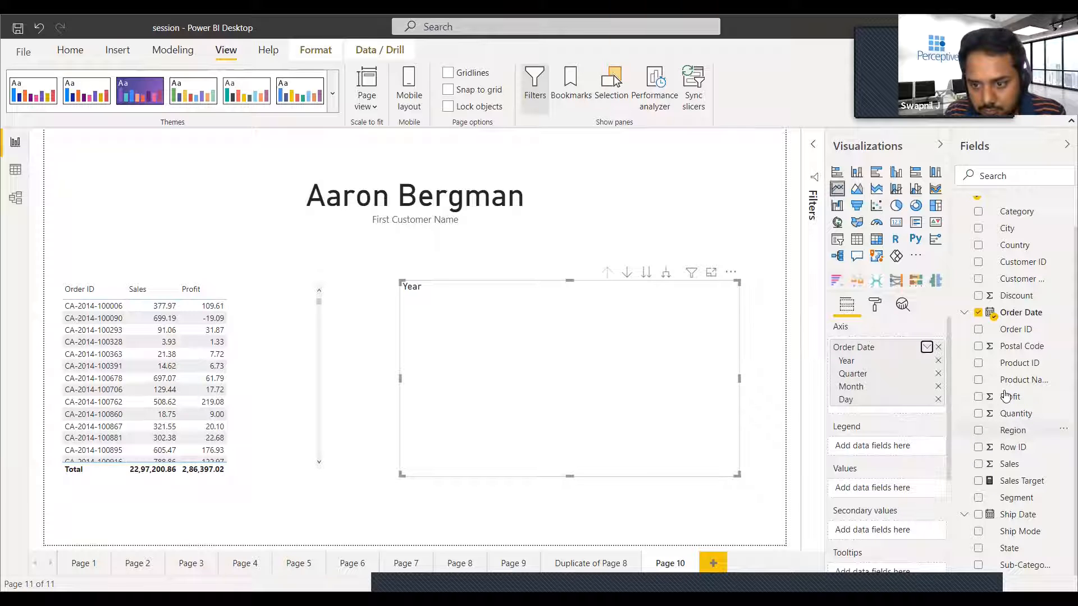
pyautogui.moveTo(1010, 464); pyautogui.dragTo(893, 436)
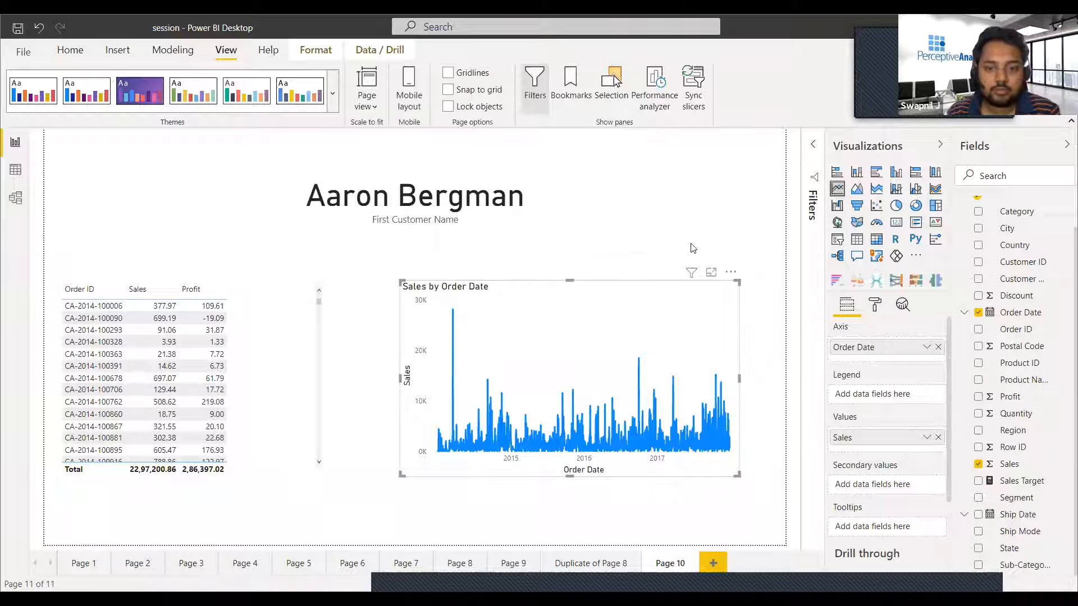
# Step: Deselect the chart and add Customer Name as the drill-through field of Page 10
pyautogui.click(701, 225)
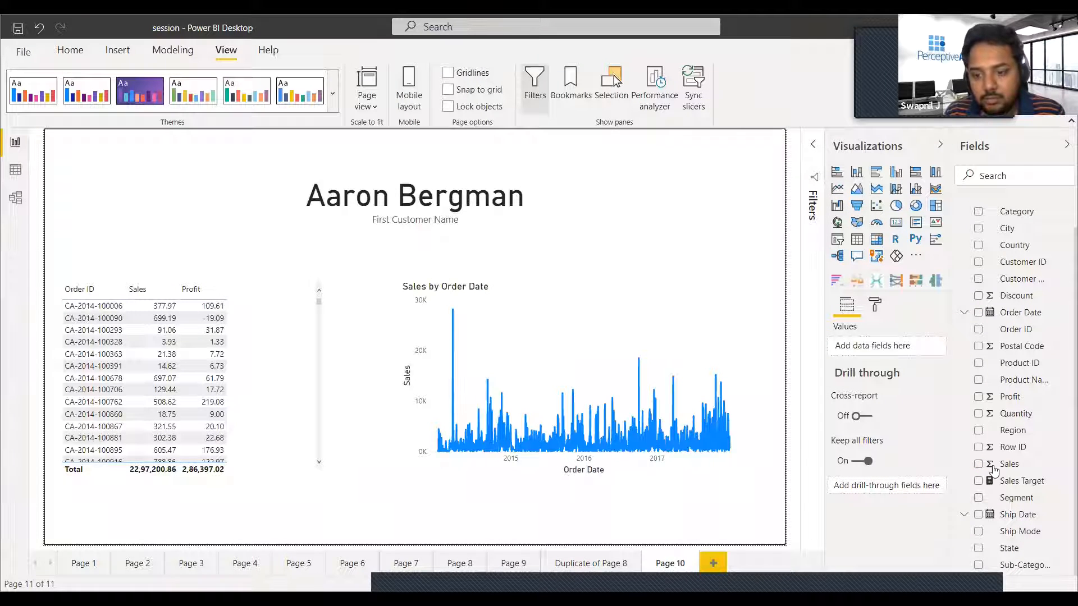
pyautogui.moveTo(1037, 281); pyautogui.dragTo(905, 484)
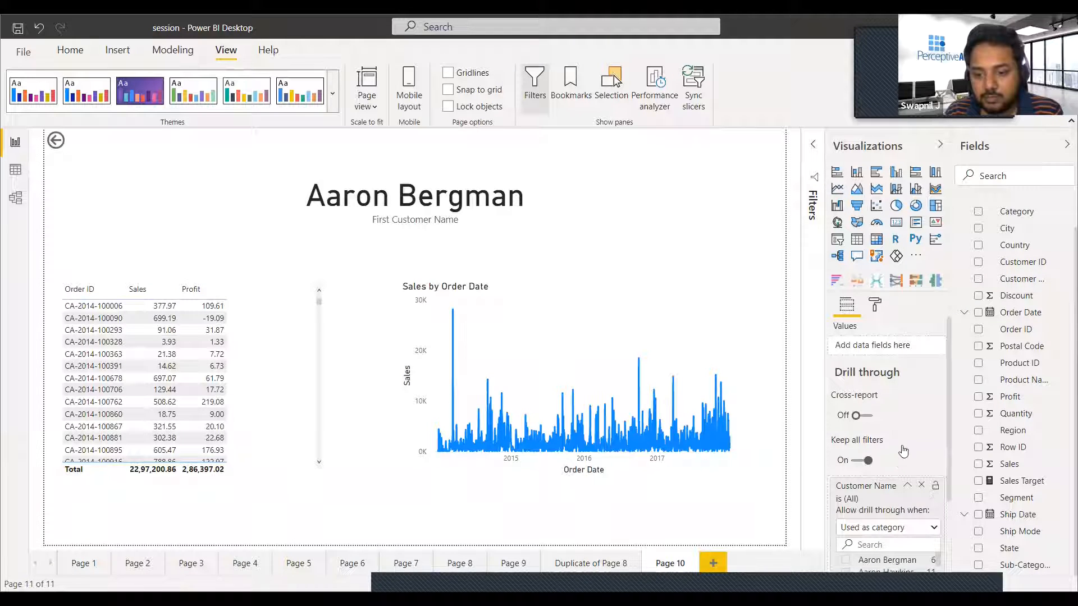
pyautogui.scroll(-2, 903, 449)
pyautogui.click(887, 530)
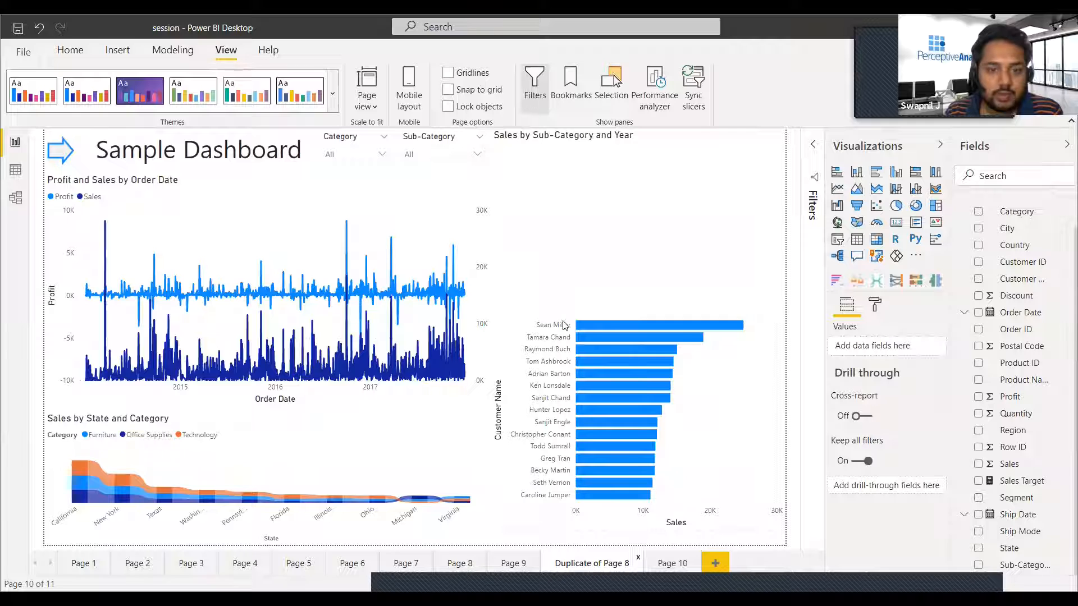
# Step: Insert a blank button on the Duplicate of Page 8 page and place it just below the customer sales bar chart
pyautogui.click(117, 55)
pyautogui.click(366, 100)
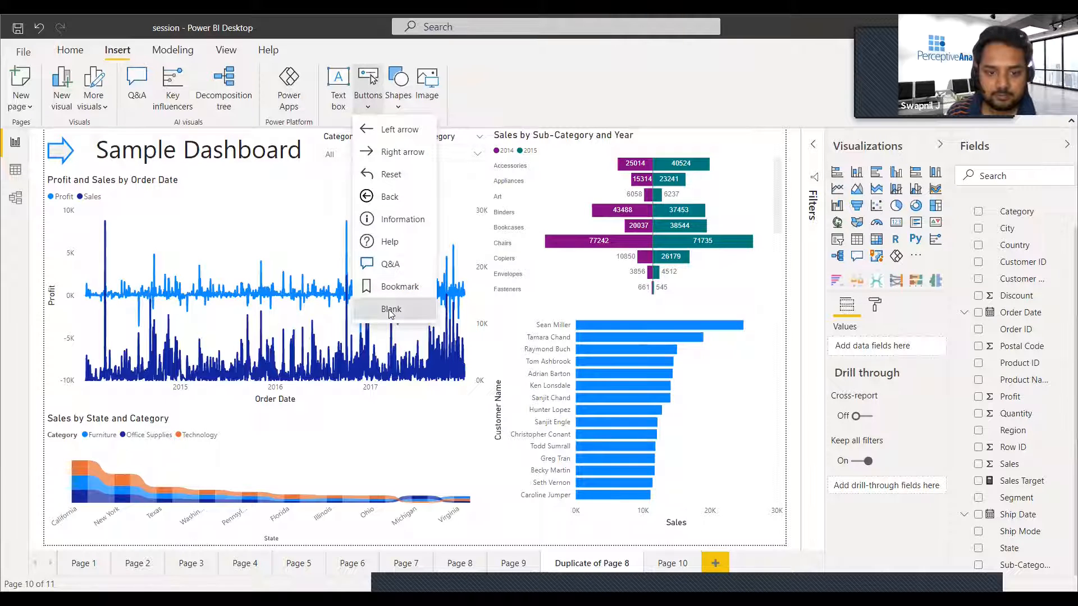
pyautogui.click(391, 310)
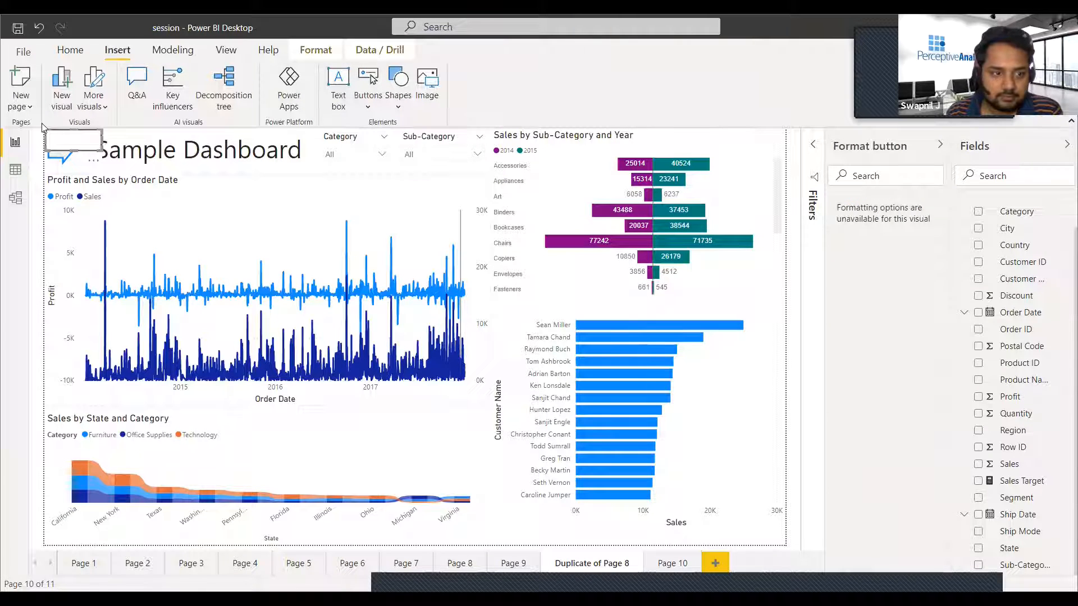
pyautogui.moveTo(53, 137); pyautogui.dragTo(735, 543)
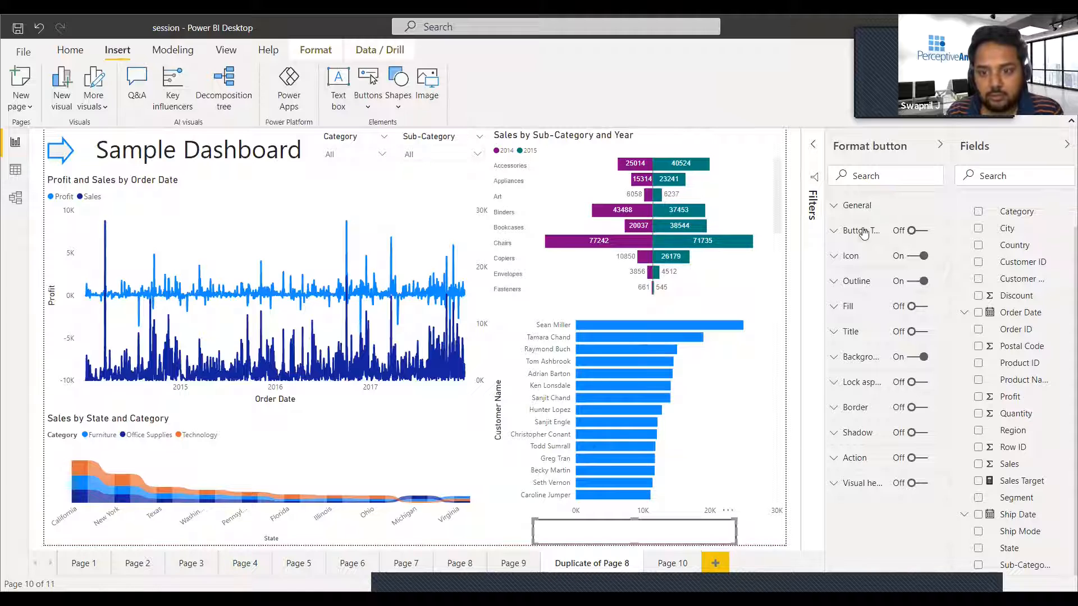
# Step: Turn on the blank button's text and set it to Customer Details
pyautogui.click(912, 231)
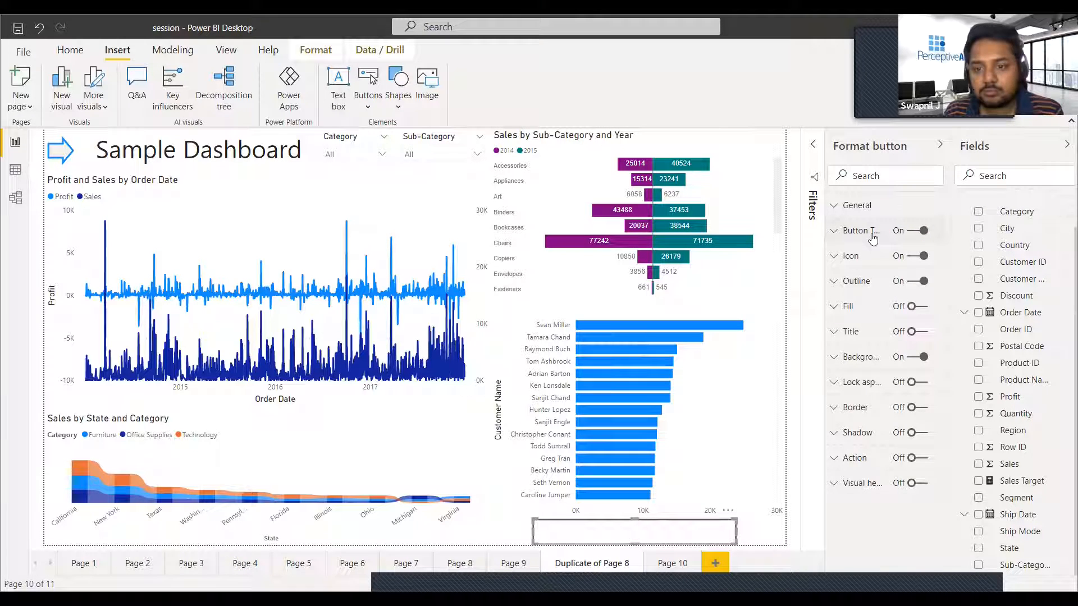
pyautogui.click(872, 236)
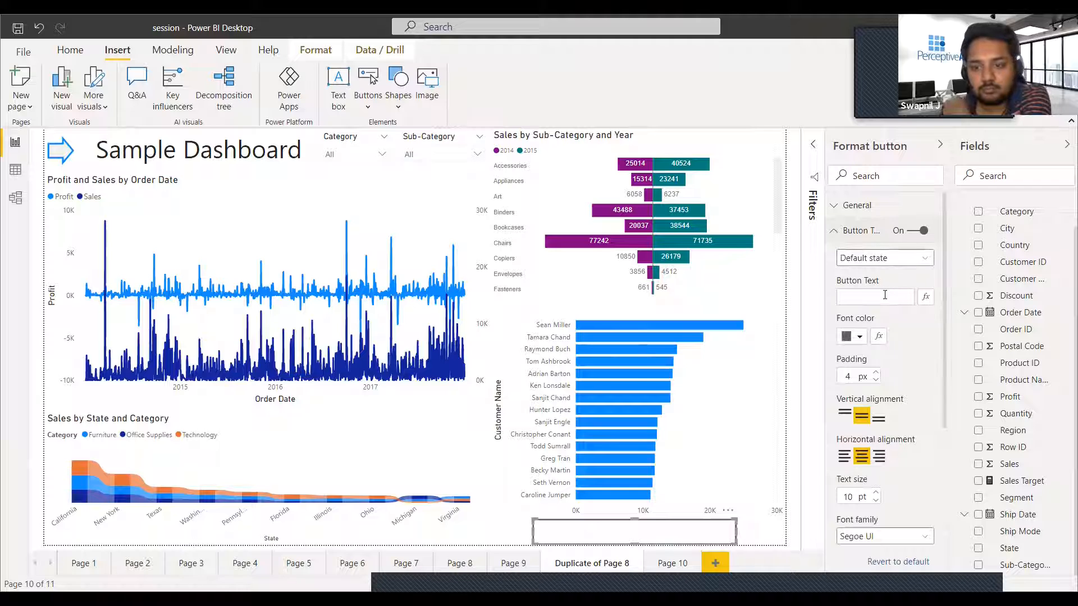
pyautogui.click(883, 297)
pyautogui.write('Cusy')
pyautogui.write('t')
pyautogui.write('omer')
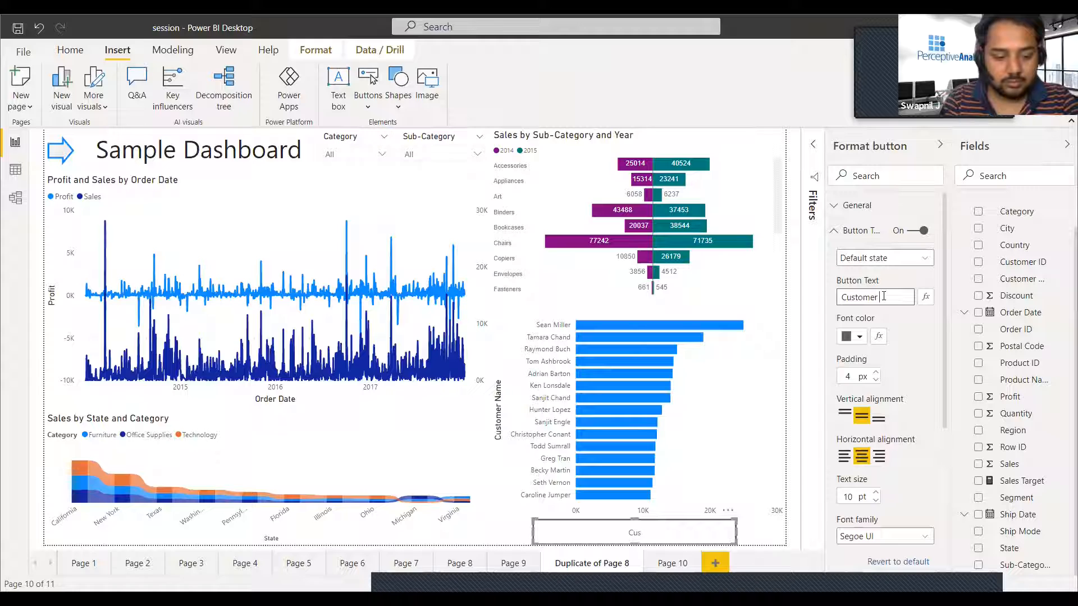
pyautogui.write(' Details')
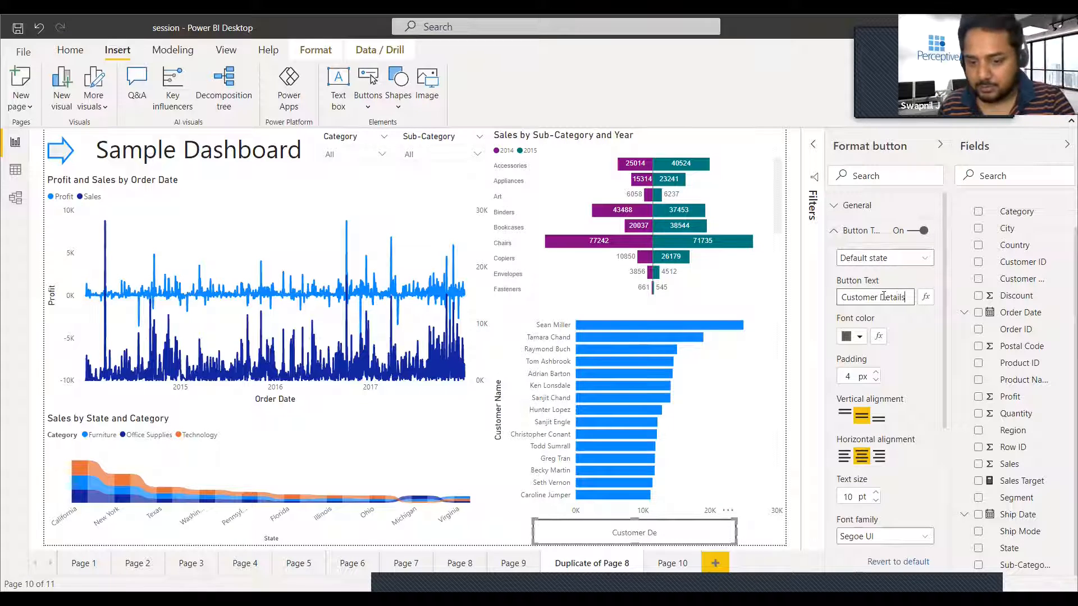
pyautogui.click(848, 230)
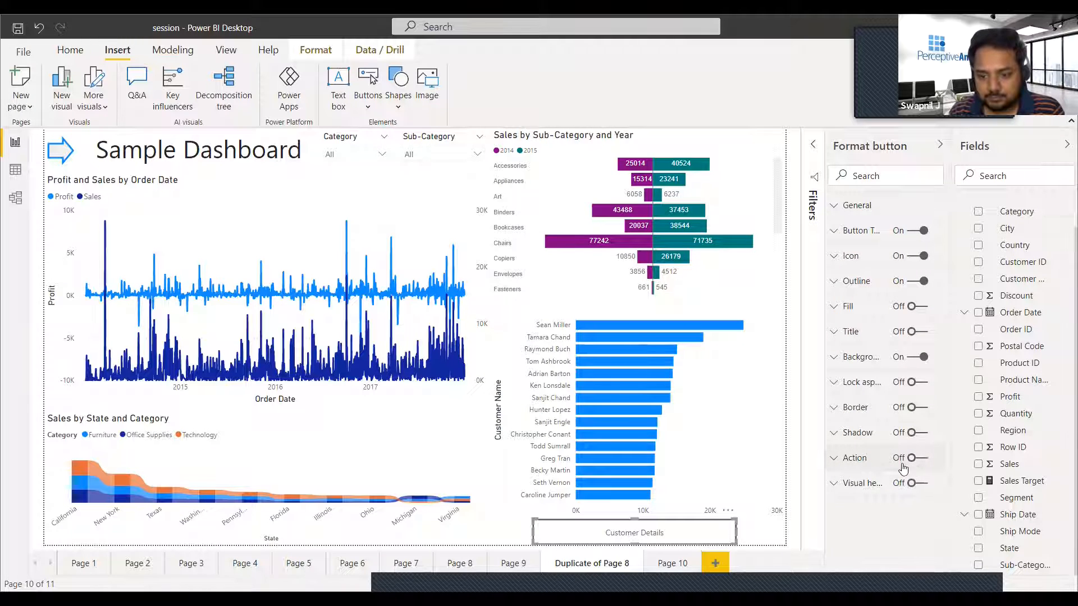
# Step: Enable the Customer Details button's action with type Drill through and destination Page 10, and collapse the formatting pane
pyautogui.click(922, 458)
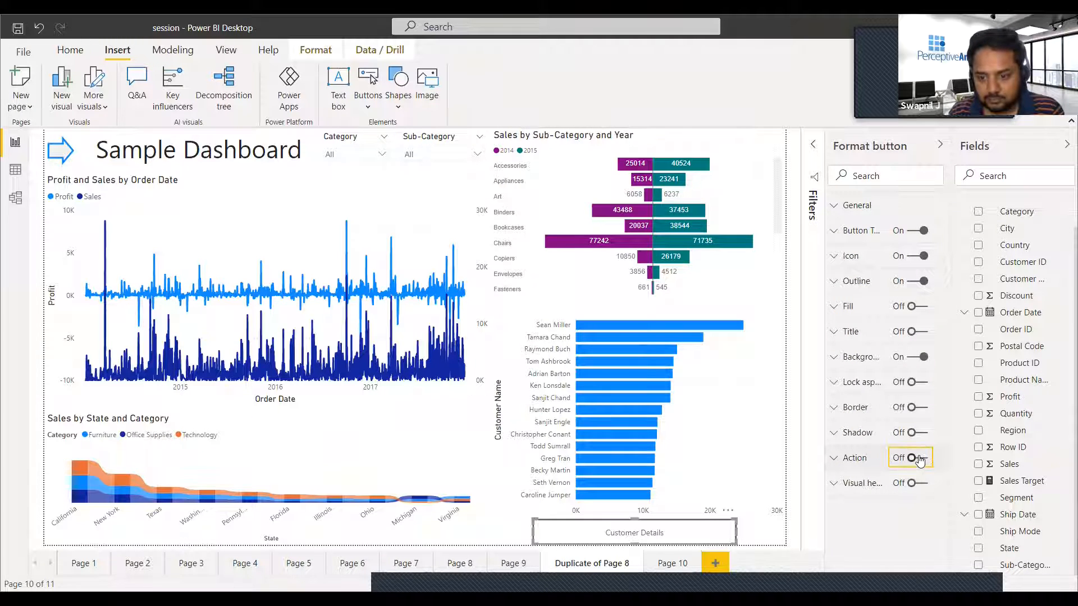
pyautogui.click(873, 461)
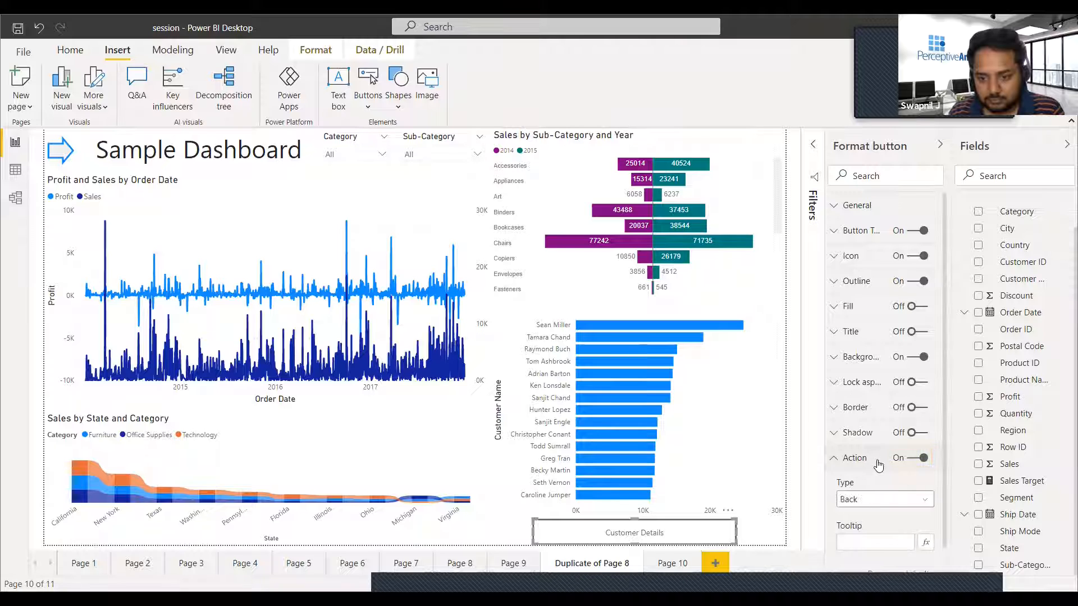
pyautogui.click(900, 506)
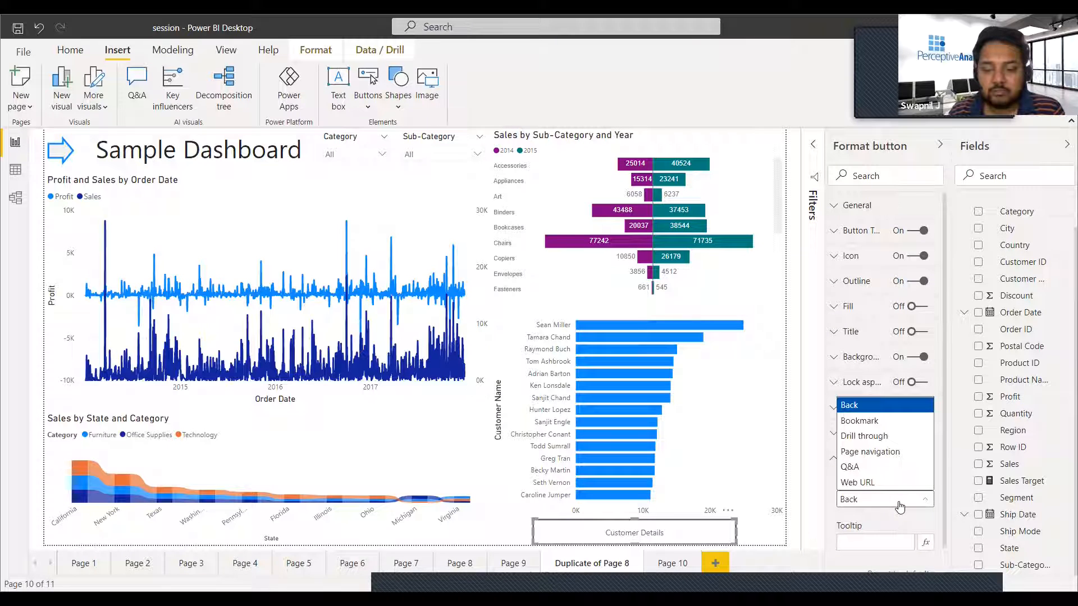
pyautogui.click(889, 437)
pyautogui.scroll(-1, 895, 480)
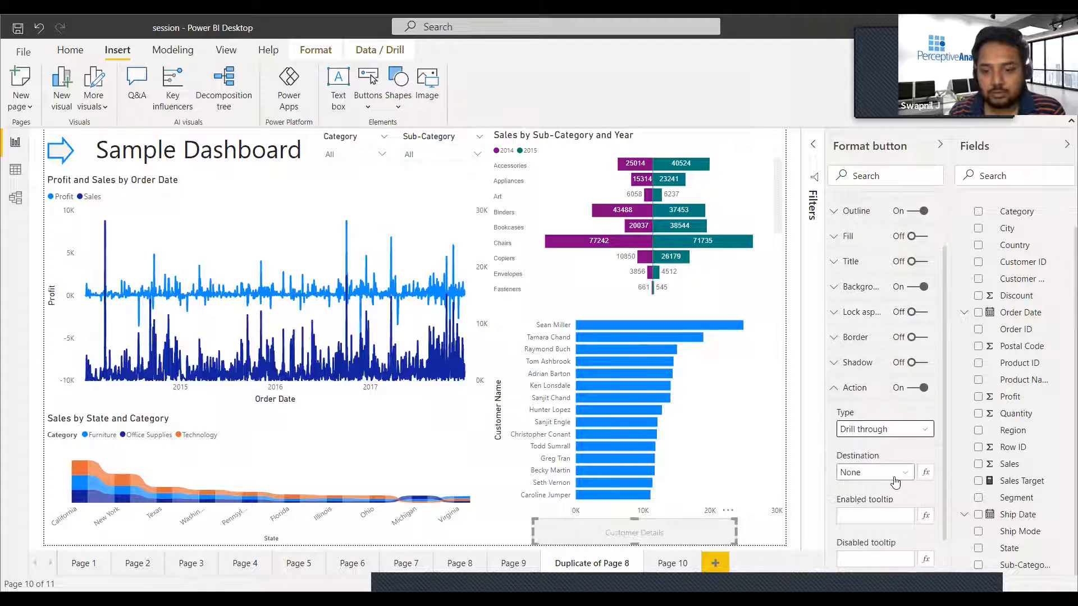
pyautogui.click(896, 476)
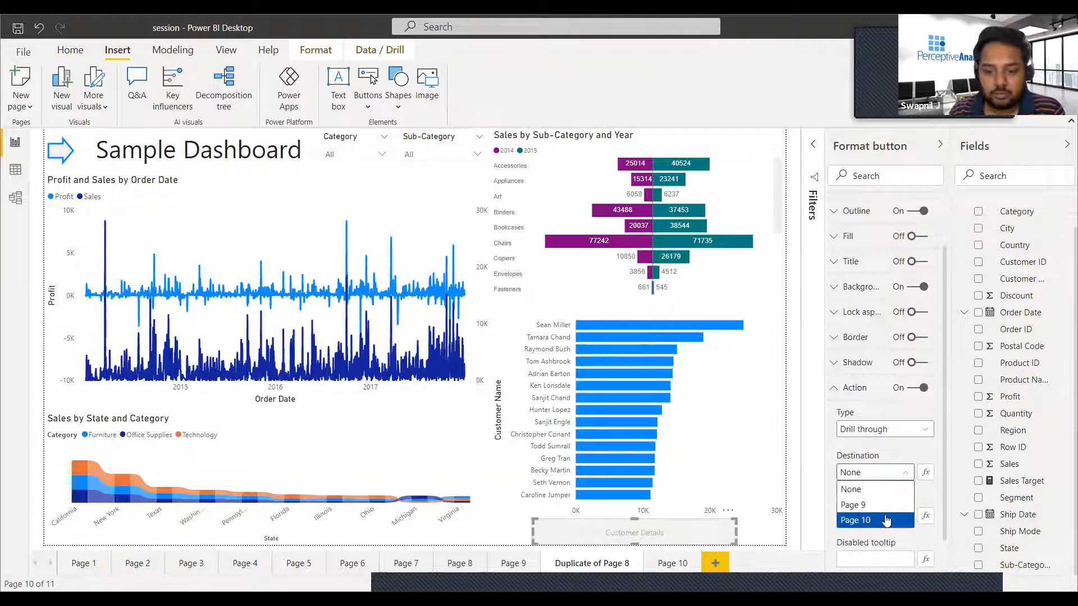
pyautogui.click(886, 520)
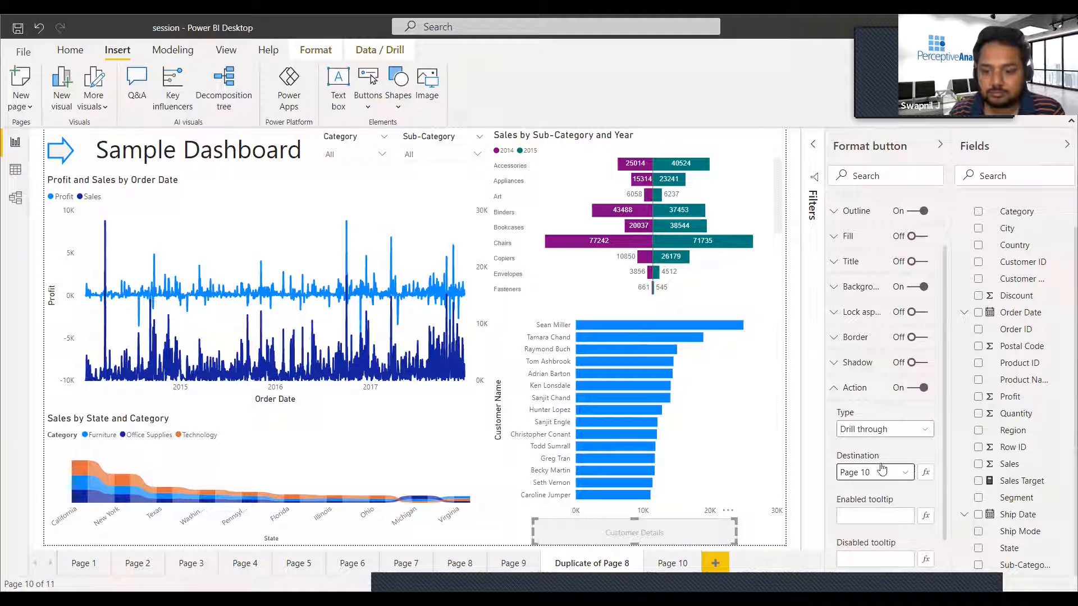
pyautogui.scroll(1, 904, 292)
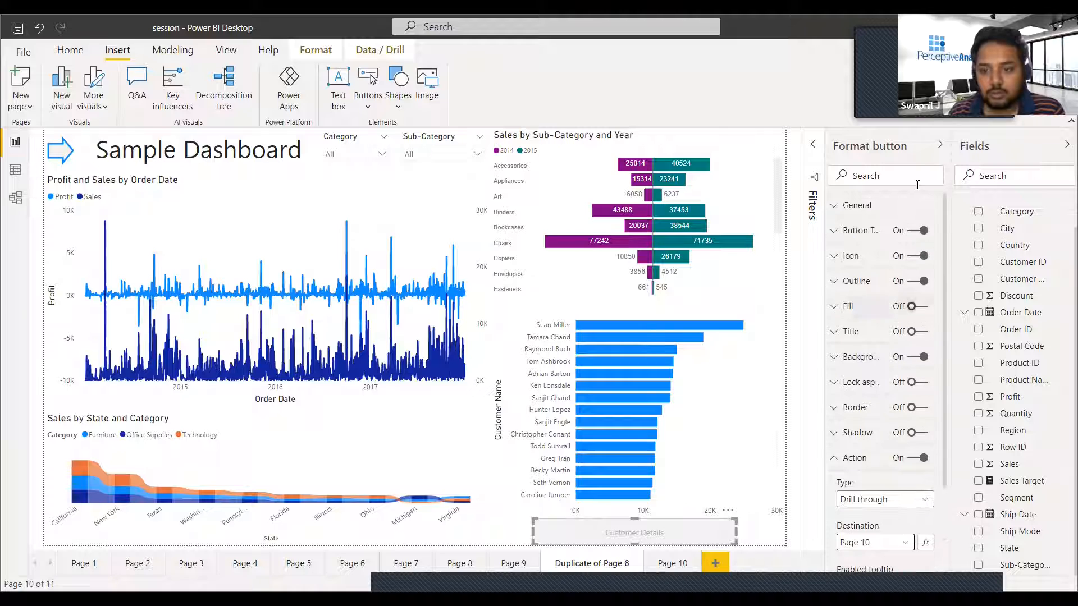
pyautogui.click(941, 147)
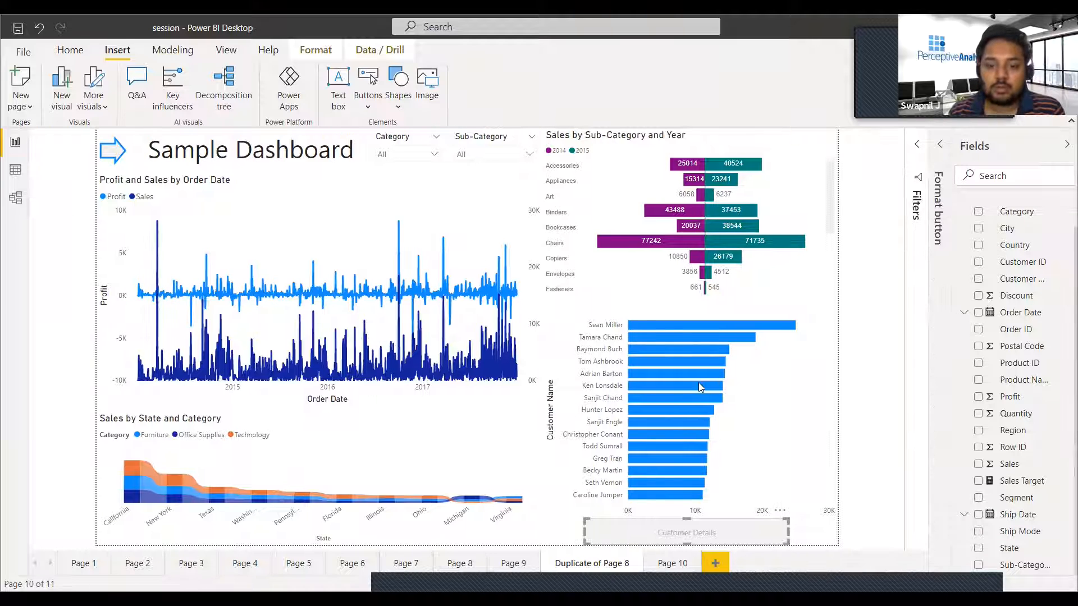
# Step: Test the Customer Details button by selecting one customer's bar, drilling through to the details page and returning to the dashboard
pyautogui.click(617, 399)
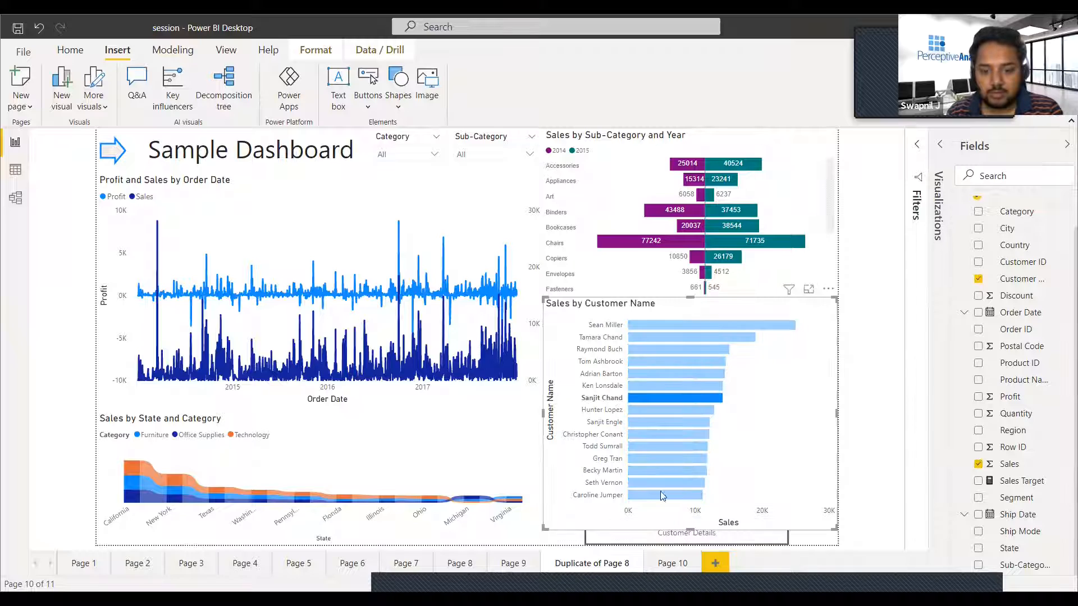
pyautogui.keyDown('ctrl'); pyautogui.click(707, 536); pyautogui.keyUp('ctrl')
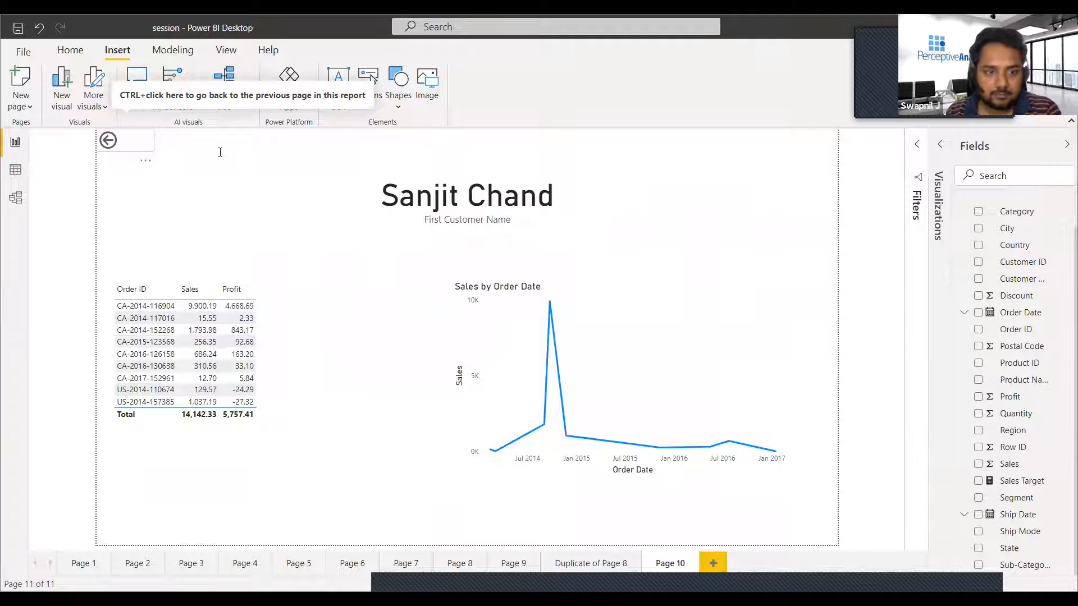
pyautogui.keyDown('ctrl'); pyautogui.click(133, 149); pyautogui.keyUp('ctrl')
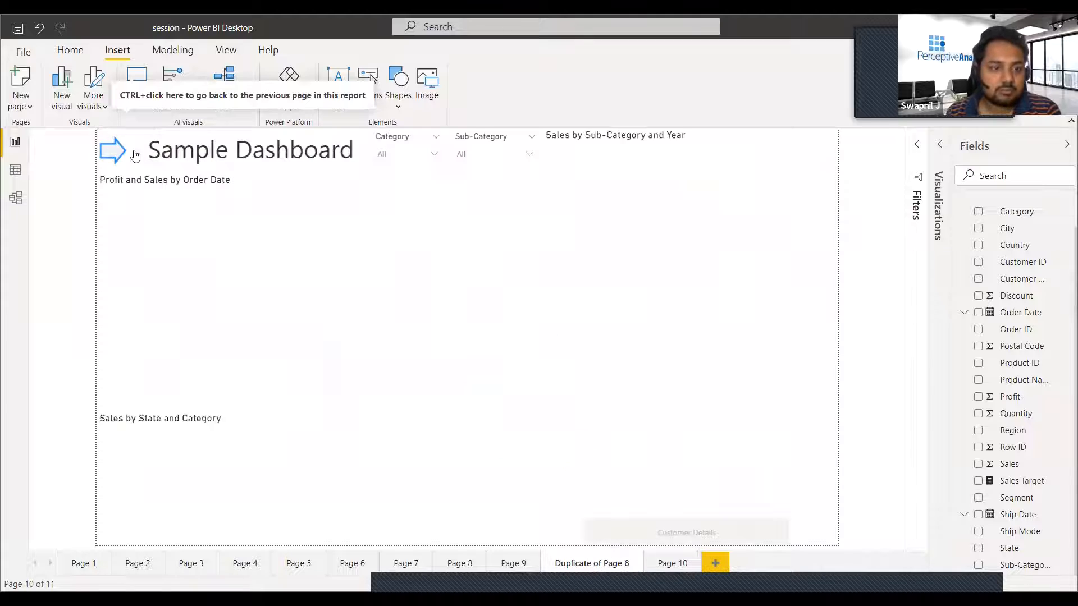